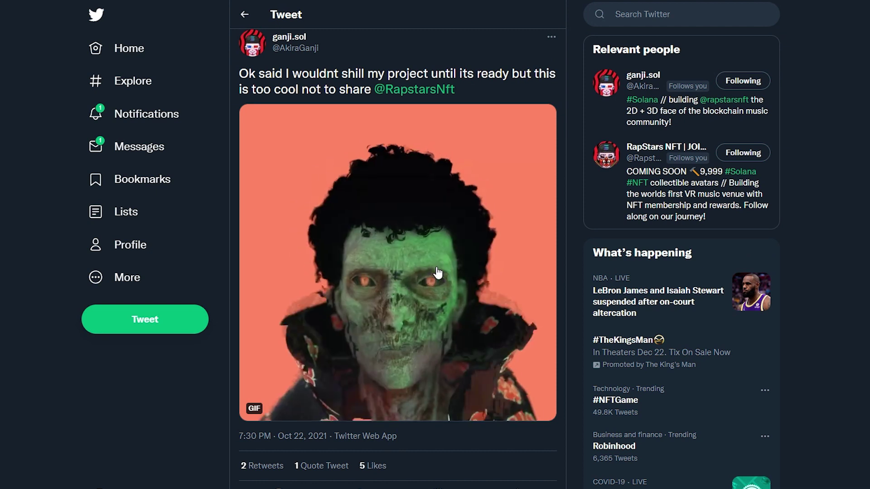
- Look through the RapStars NFT profile's tweets on Twitter and the highlighted features on the OctaneRender page
left_click(244, 14)
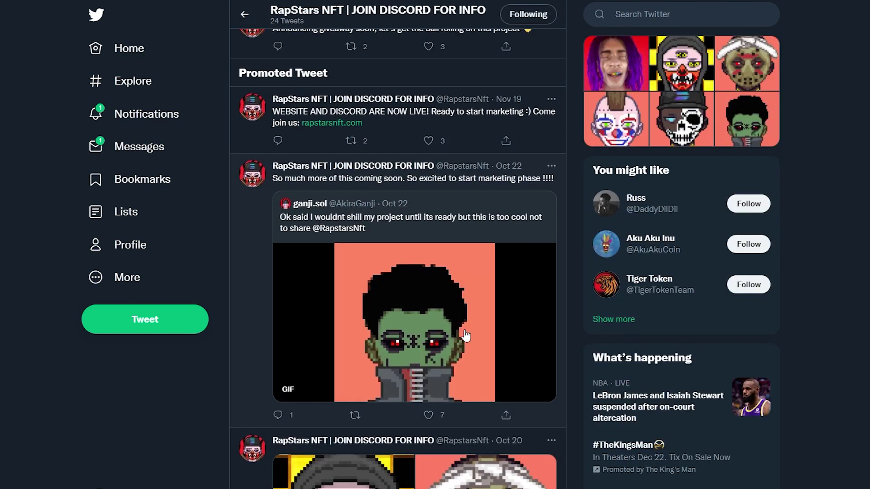
scroll(471, 362, "up", 15)
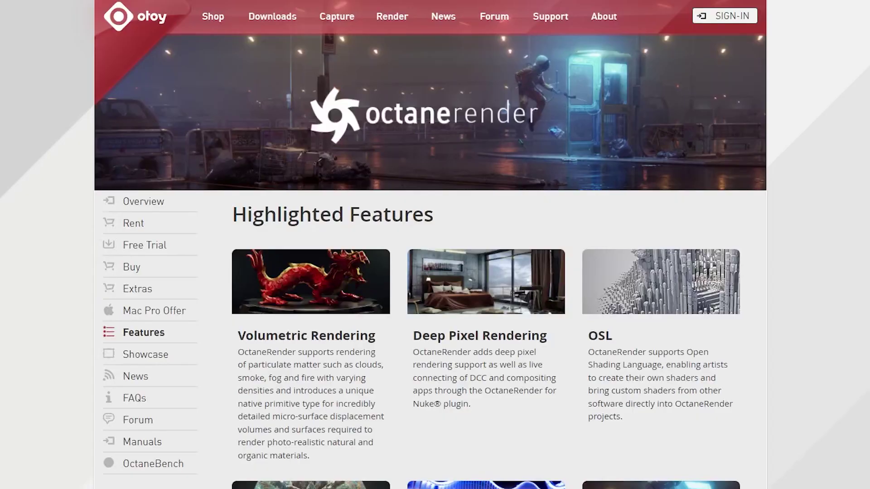
scroll(752, 270, "down", 5)
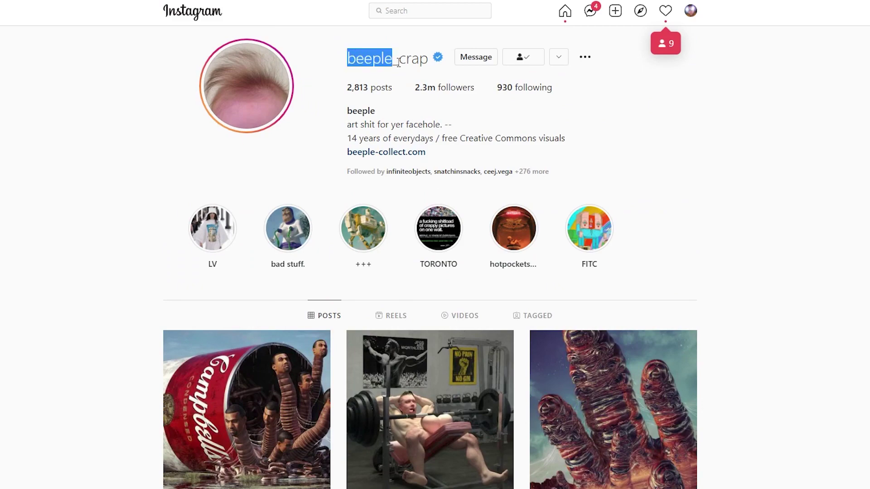
- Browse the beeple_crap Instagram feed and examine the digital artworks post by post
scroll(72, 268, "down", 6)
scroll(72, 269, "down", 4)
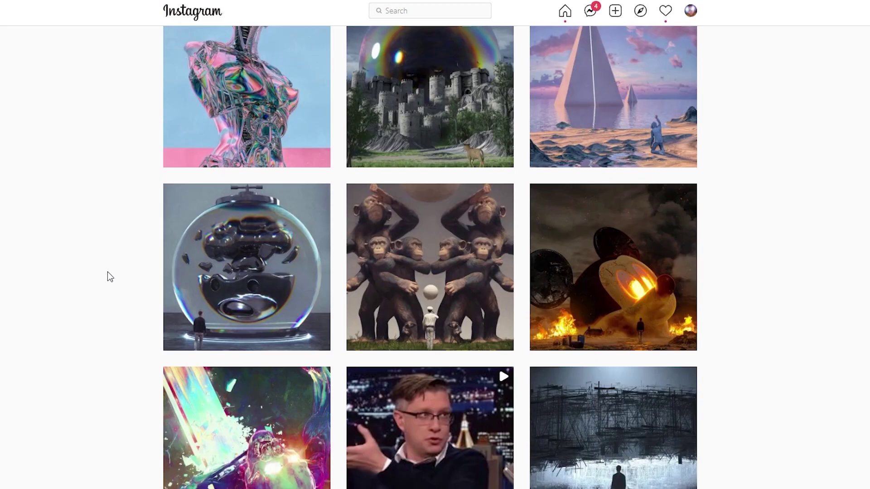
left_click(251, 290)
key("Right")
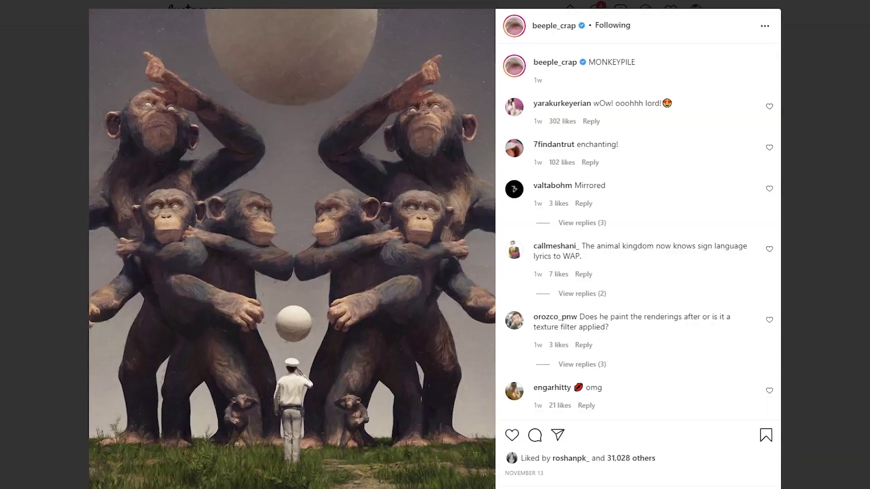
key("Right")
key("Right")
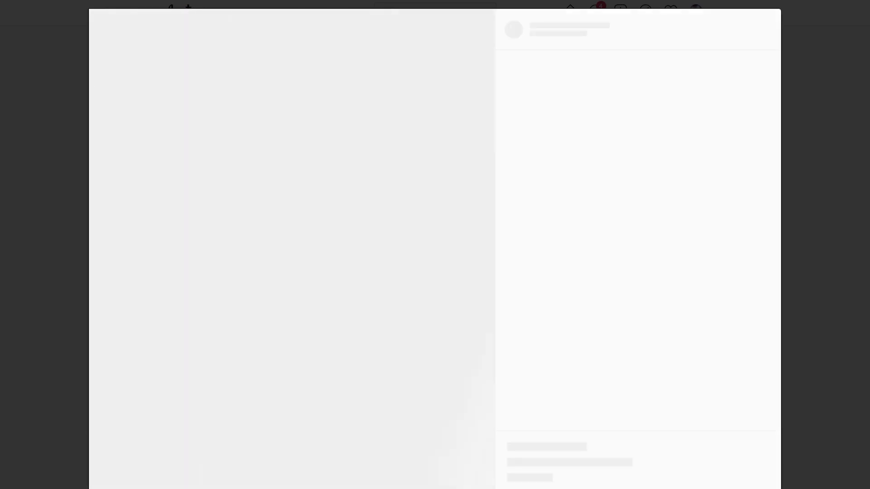
key("Right")
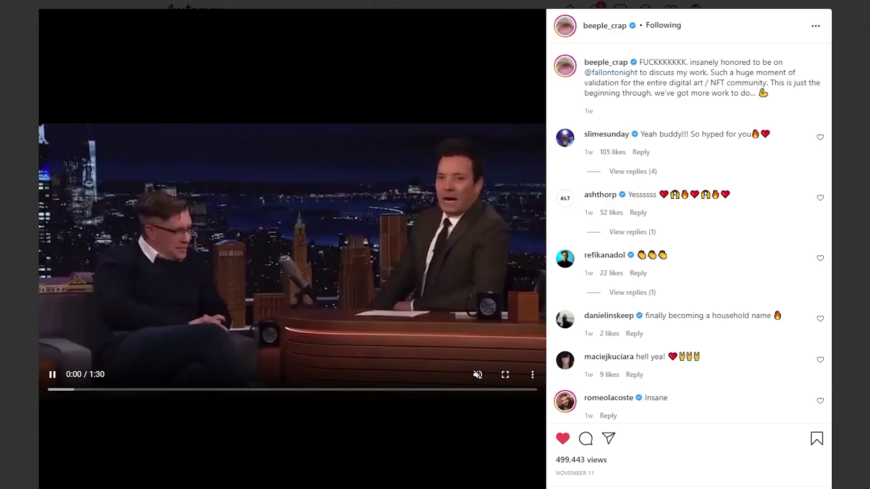
key("Right")
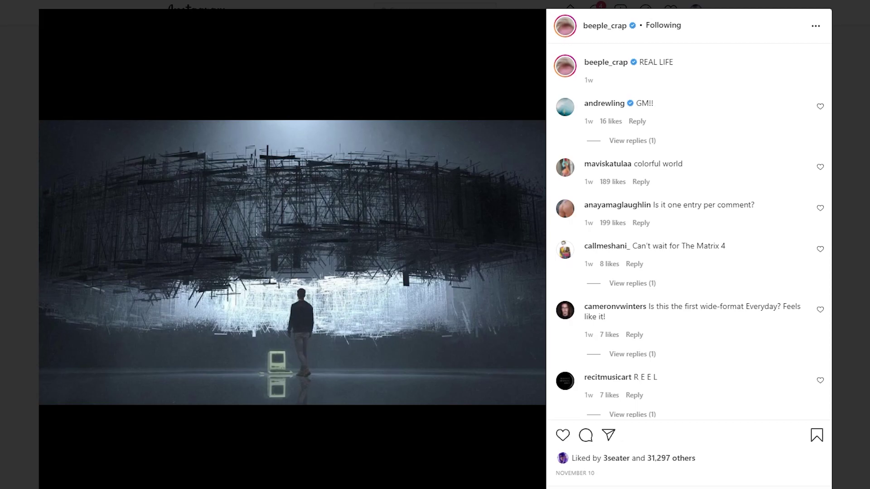
key("Right")
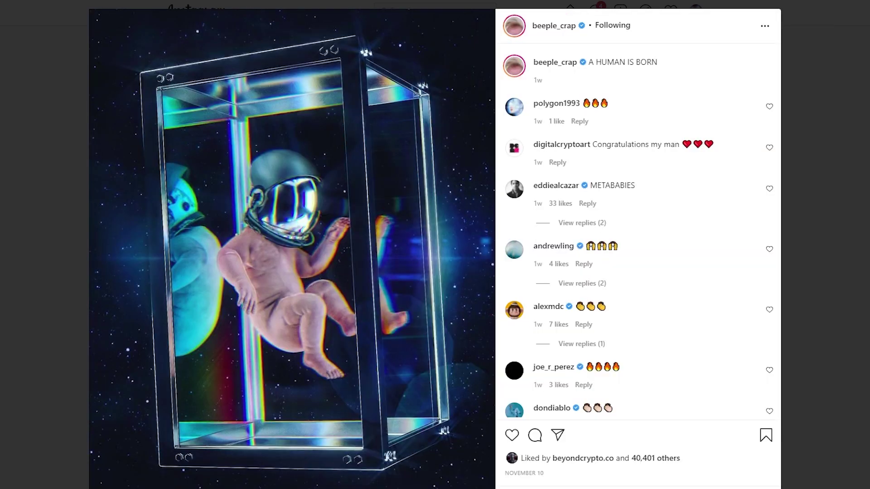
key("Right")
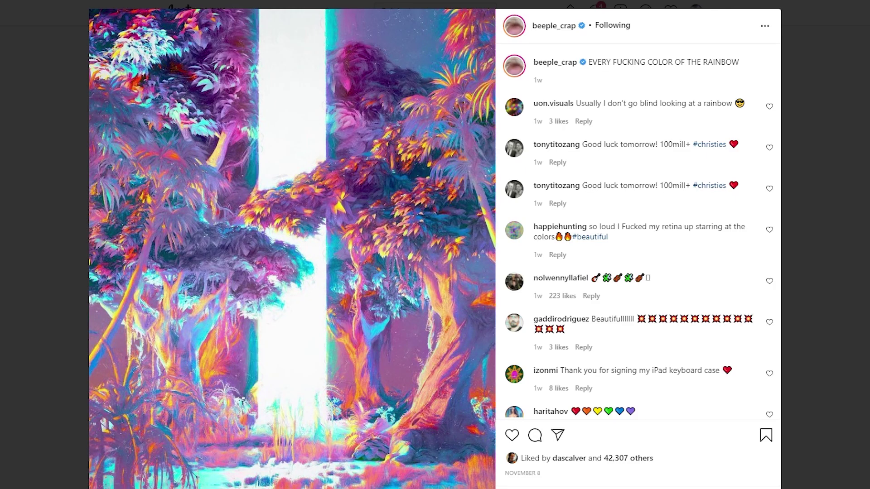
key("Right")
key("Right")
key("Right")
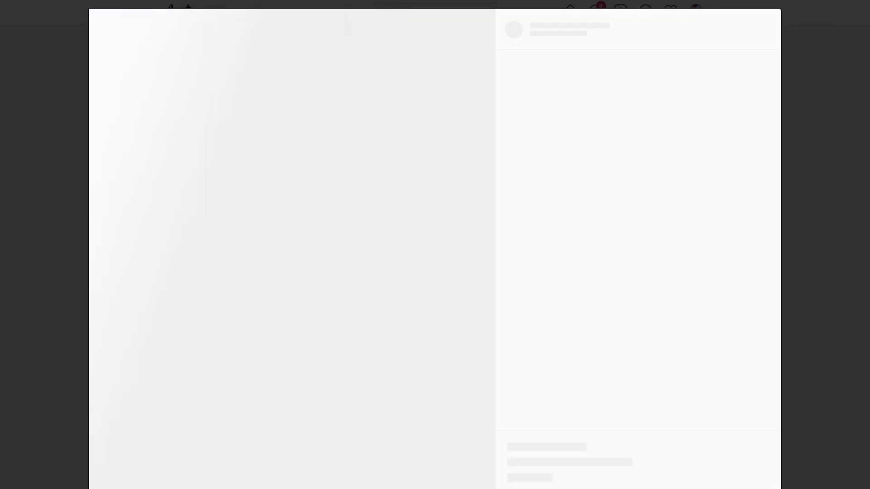
key("Right")
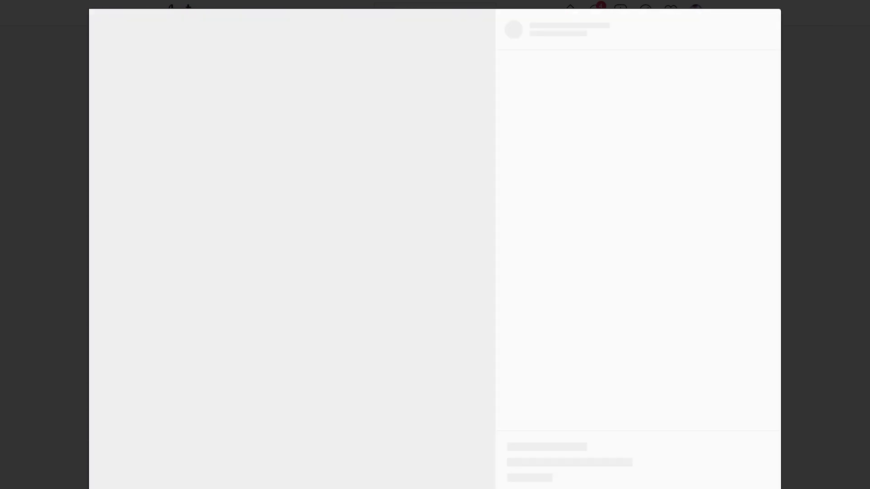
key("Right")
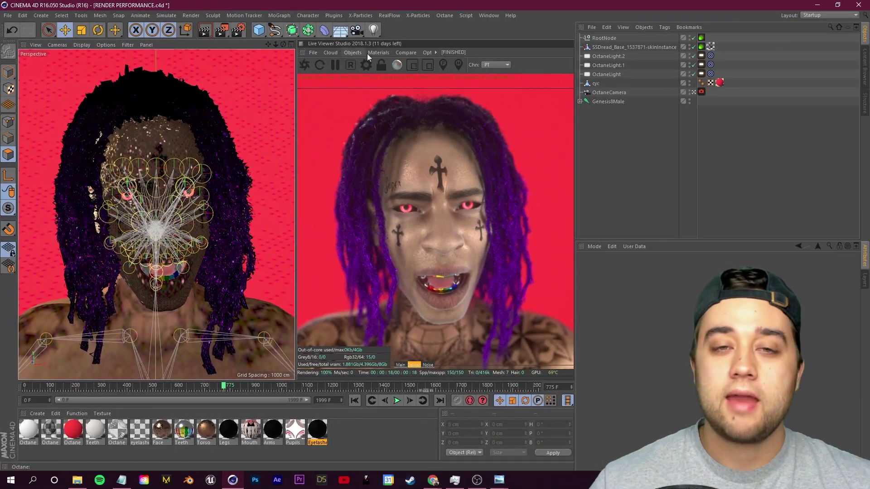
left_click(187, 481)
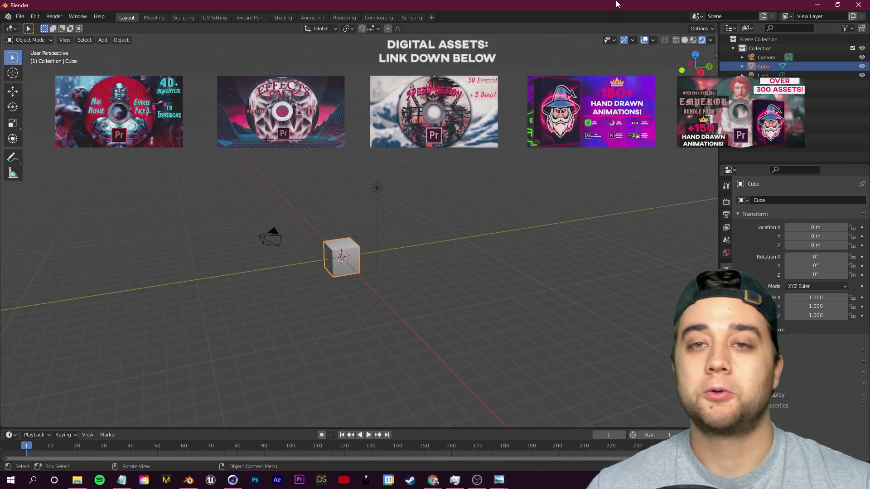
left_click_drag(521, 5, 497, 38)
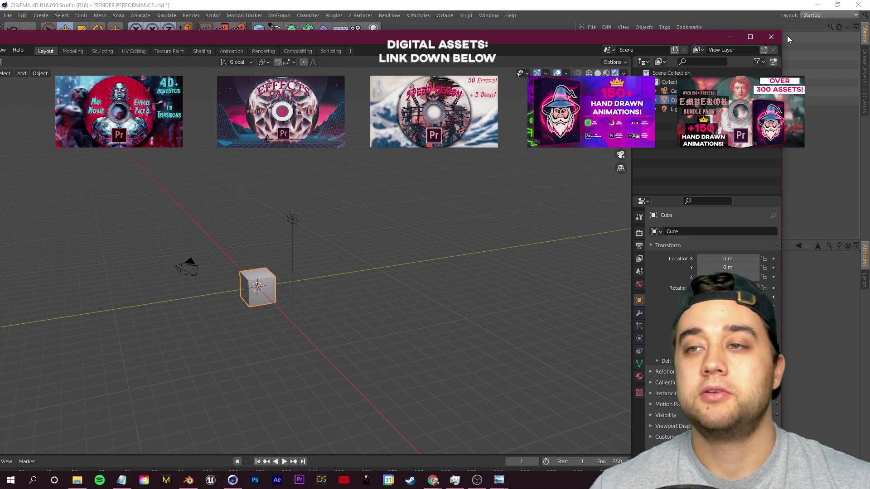
left_click(771, 37)
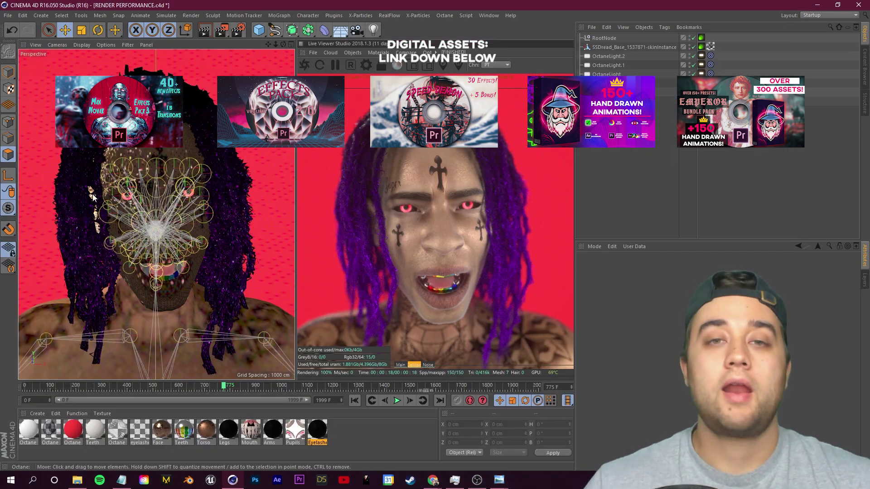
- Create a new Cinema 4D project and set its render output to 190 pixels wide and 1080 pixels high
left_click(8, 15)
left_click(18, 29)
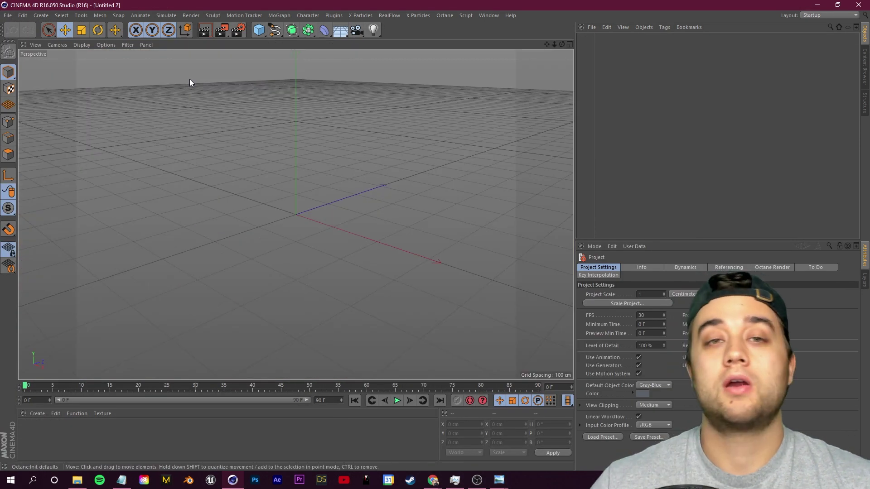
left_click(238, 33)
left_click_drag(155, 10, 208, 67)
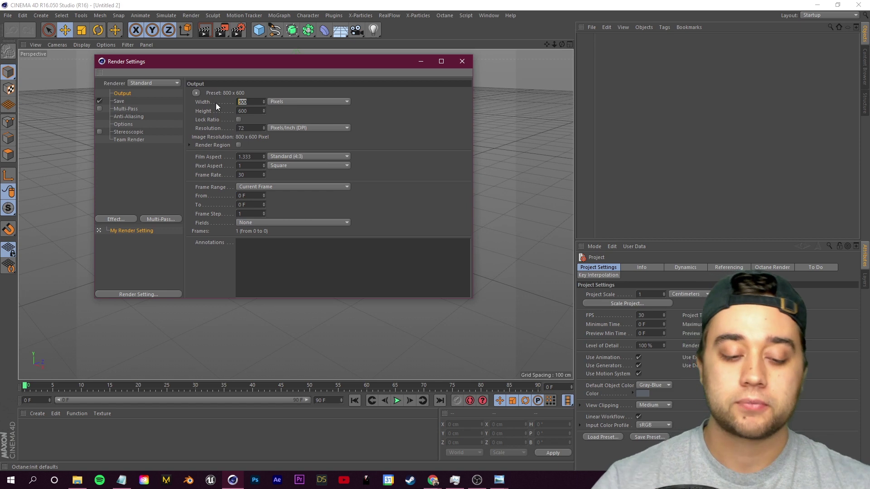
type("190")
key("Tab")
type("10")
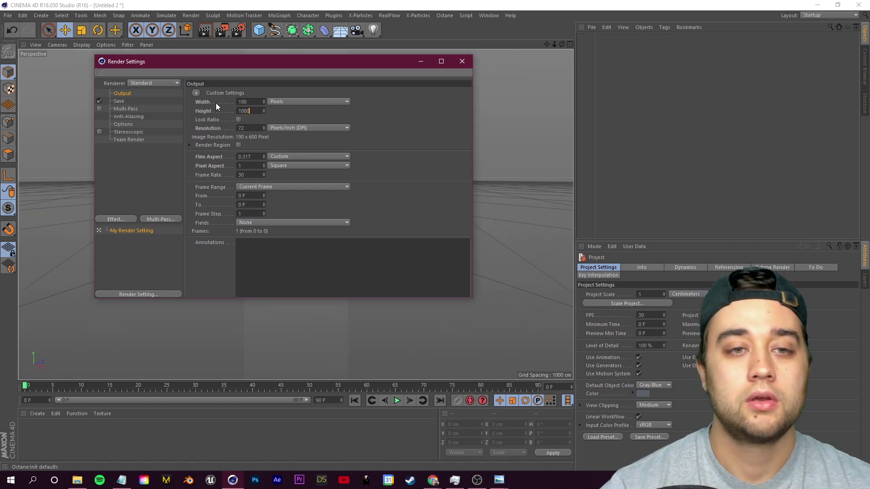
type("80")
key("Tab")
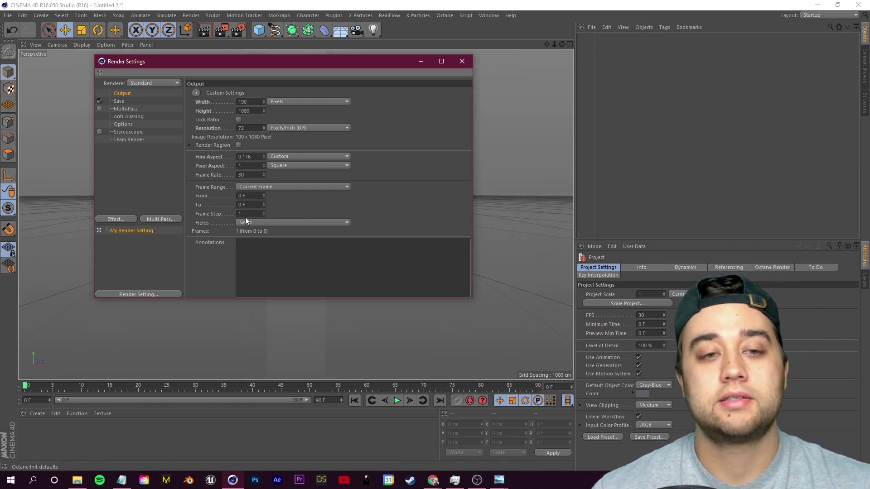
- Set the renderer to Octane Renderer in the render settings and close them
left_click(119, 101)
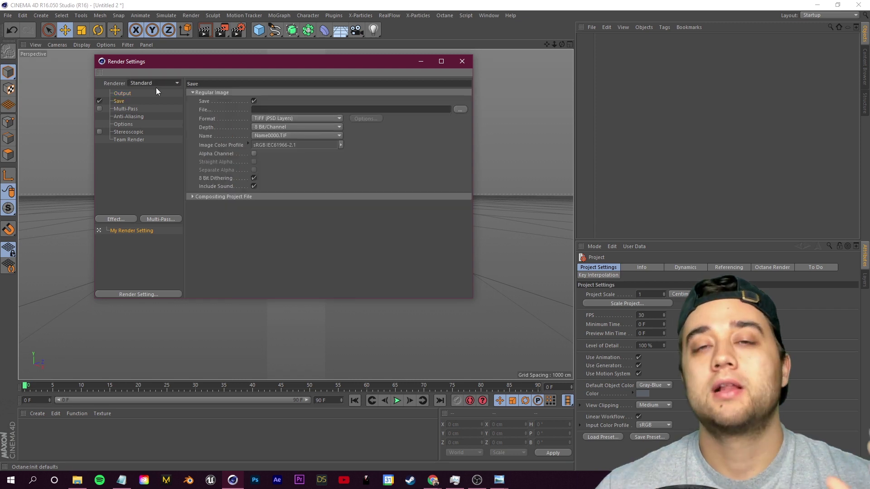
left_click(156, 84)
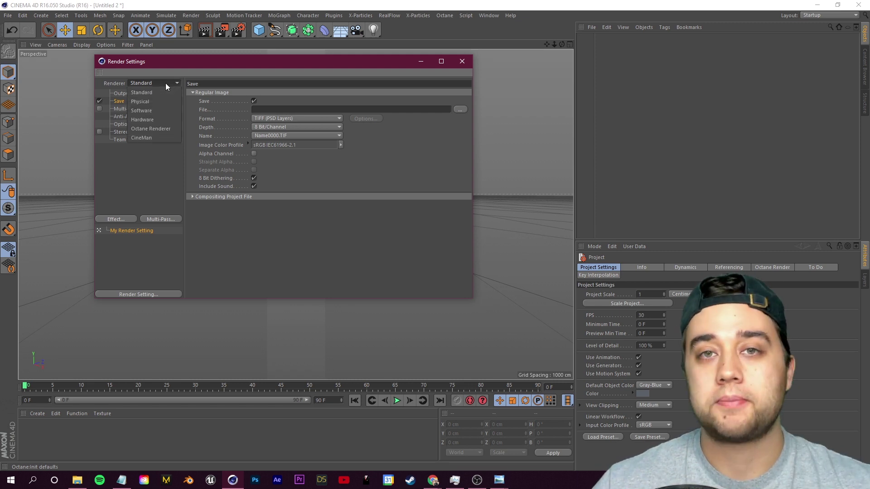
left_click(160, 129)
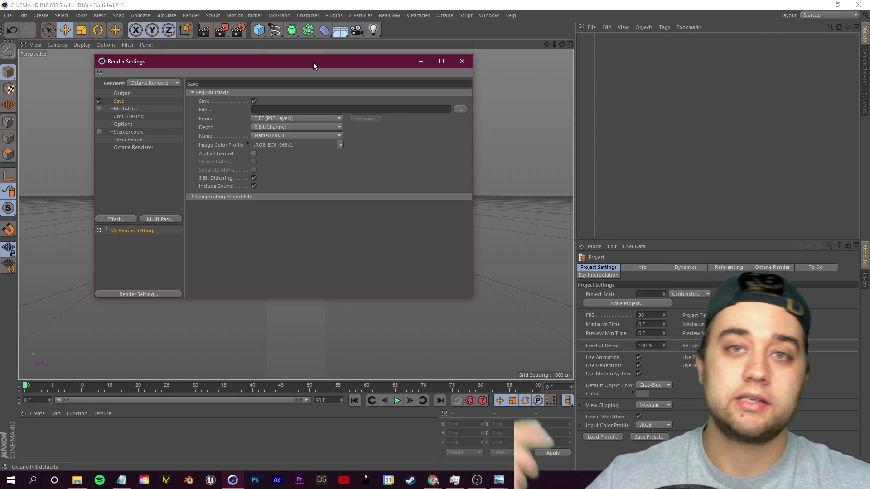
left_click(134, 147)
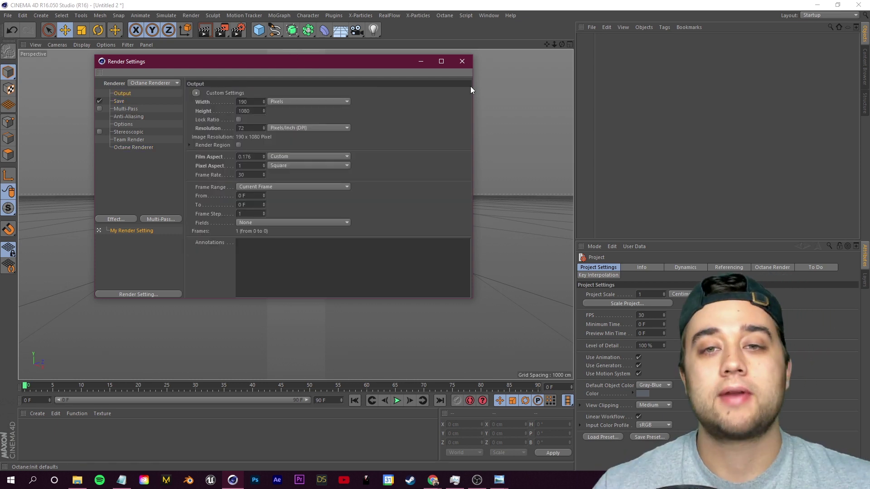
left_click(463, 61)
left_click_drag(295, 214, 264, 174, "alt")
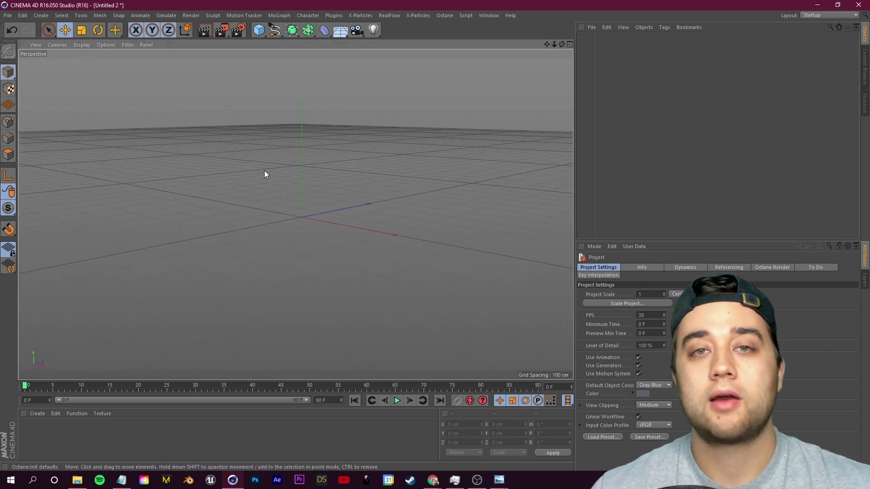
left_click_drag(384, 153, 394, 195, "alt")
right_click_drag(394, 194, 346, 195, "alt")
right_click_drag(232, 384, 254, 383, "alt")
mouse_move(233, 380)
middle_mouse_down("alt")
mouse_move(154, 381)
mouse_move(252, 374)
mouse_move(238, 374)
middle_mouse_up("alt")
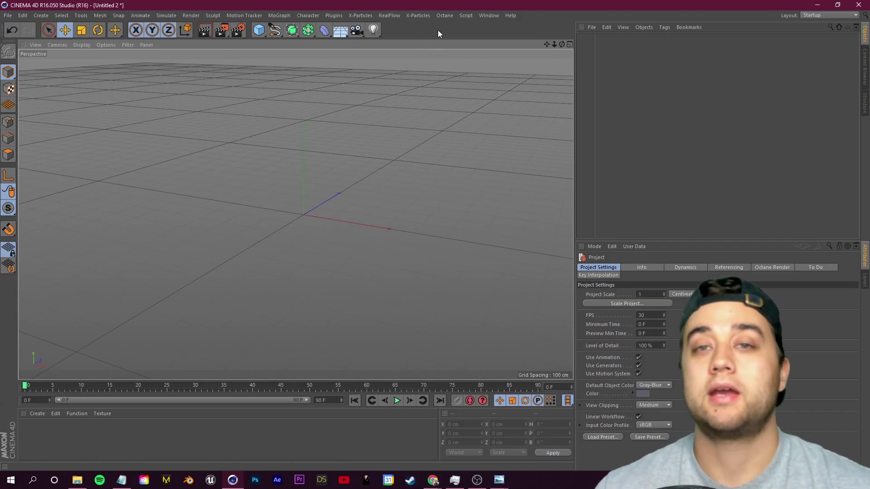
- Open the Octane Live Viewer, dock it beside the perspective viewport and start the live render
left_click(442, 16)
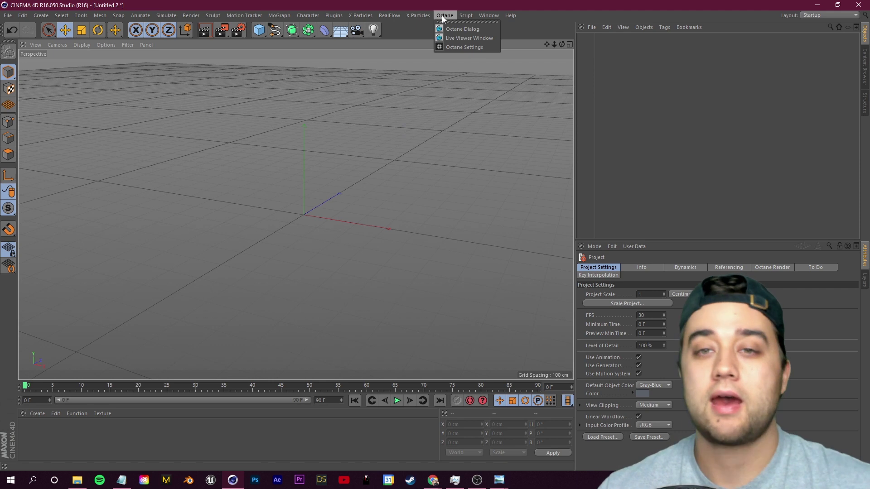
left_click(467, 39)
left_click_drag(186, 142, 564, 94)
left_click(303, 64)
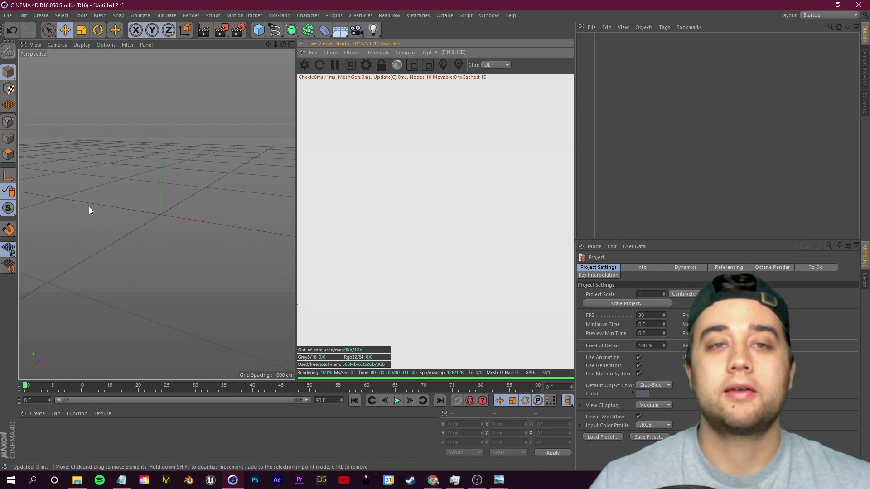
- Add a Figure primitive to the scene
left_click(257, 34)
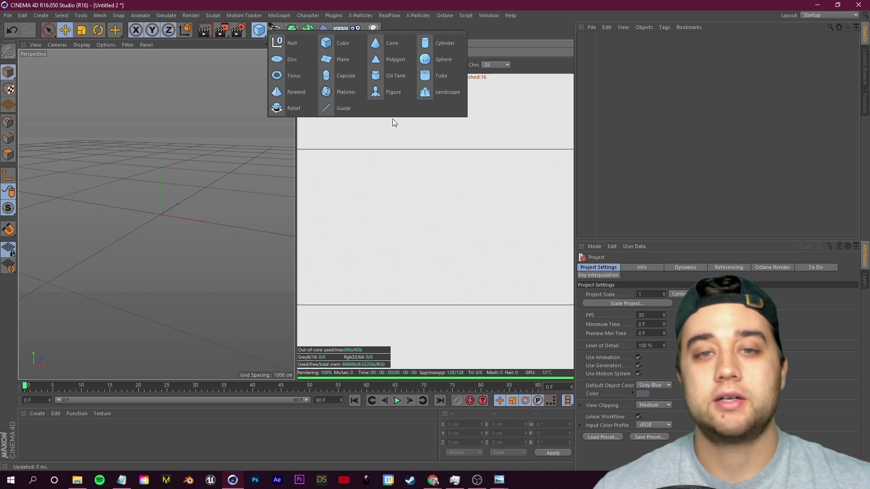
left_click(391, 92)
left_click_drag(283, 44, 284, 47)
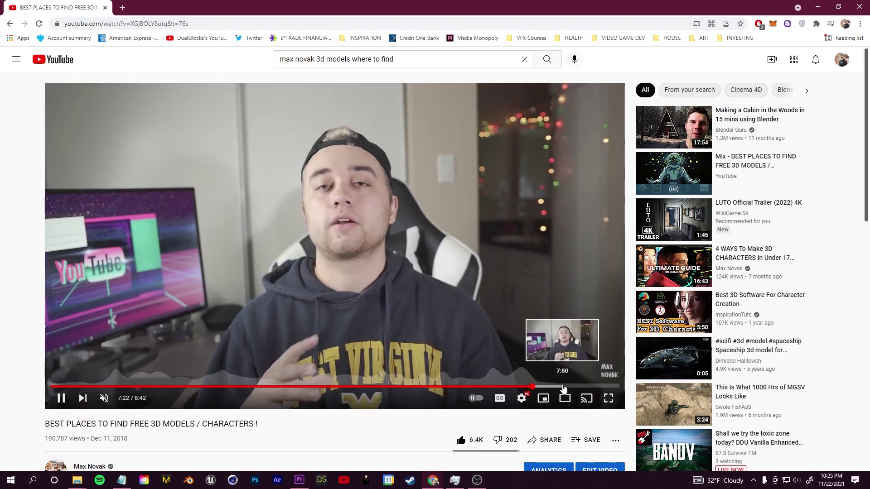
- Skim the YouTube videos on finding free 3D models and on four ways to make 3D characters
left_click(563, 386)
left_click(674, 266)
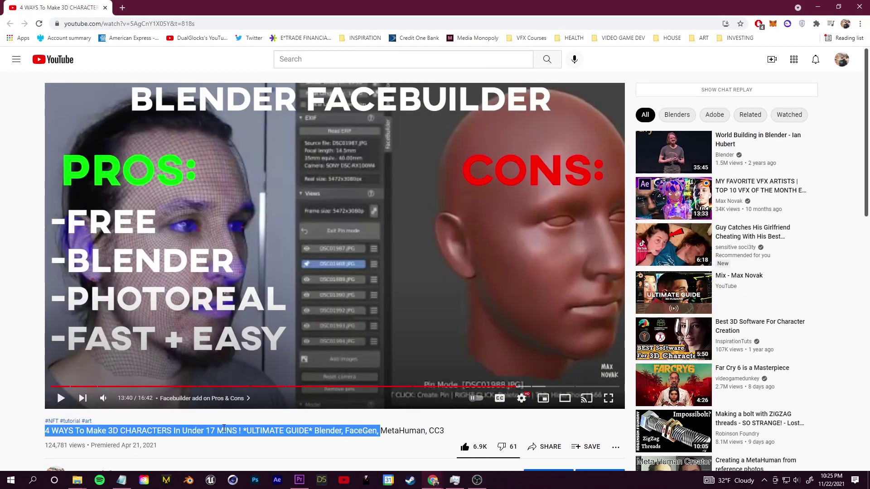
left_click(242, 387)
left_click_drag(272, 388, 447, 387)
left_click_drag(215, 390, 519, 385)
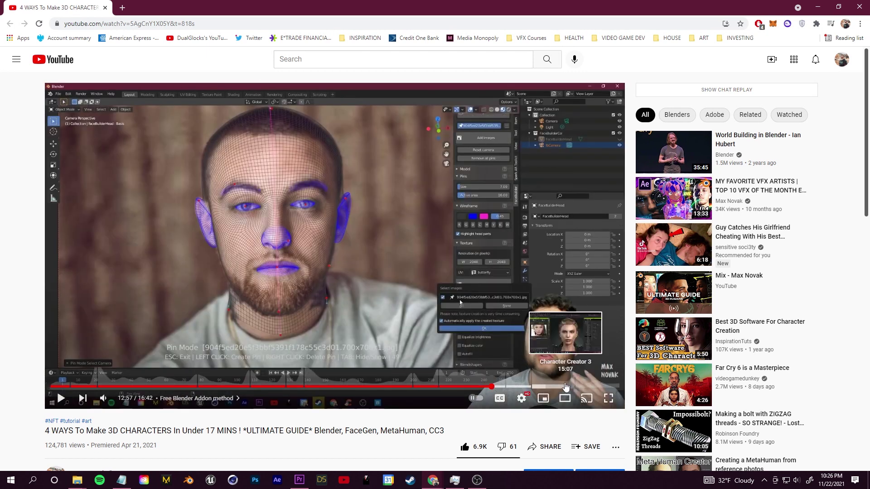
left_click(594, 386)
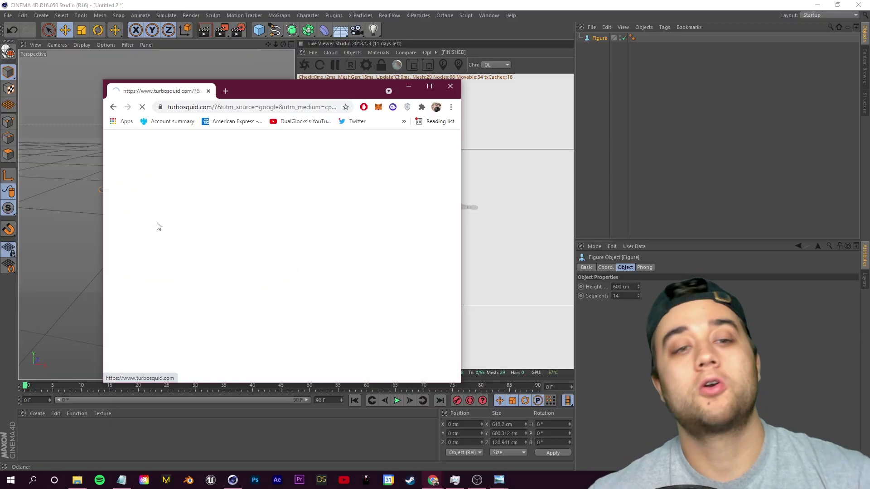
- Enlarge the browser window and browse TurboSquid's free samurai 3D models
left_click(430, 86)
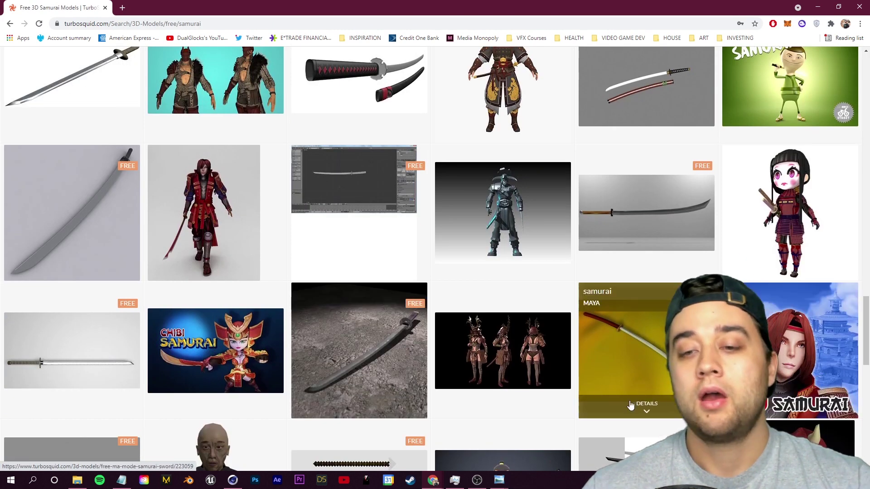
scroll(521, 385, "up", 20)
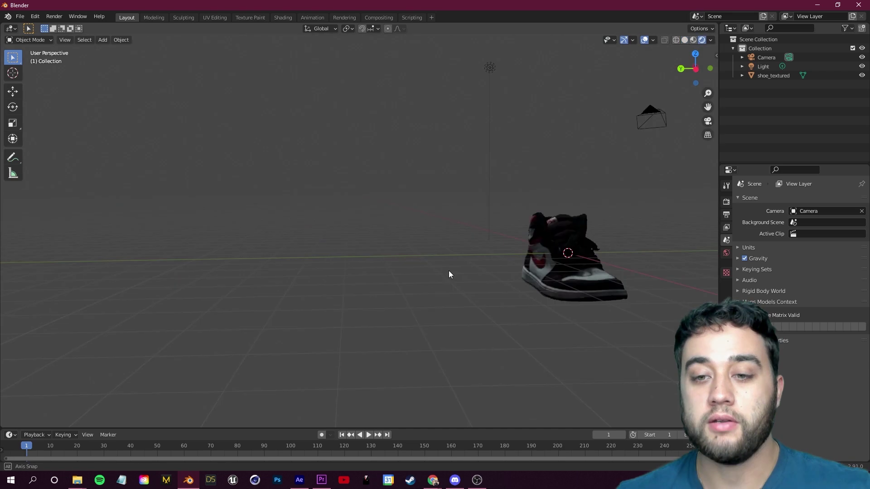
- Look over the textured shoe model in Blender and the model and texture files in its Sep29,5-38PM-poly folder
middle_click_drag(448, 272, 492, 295)
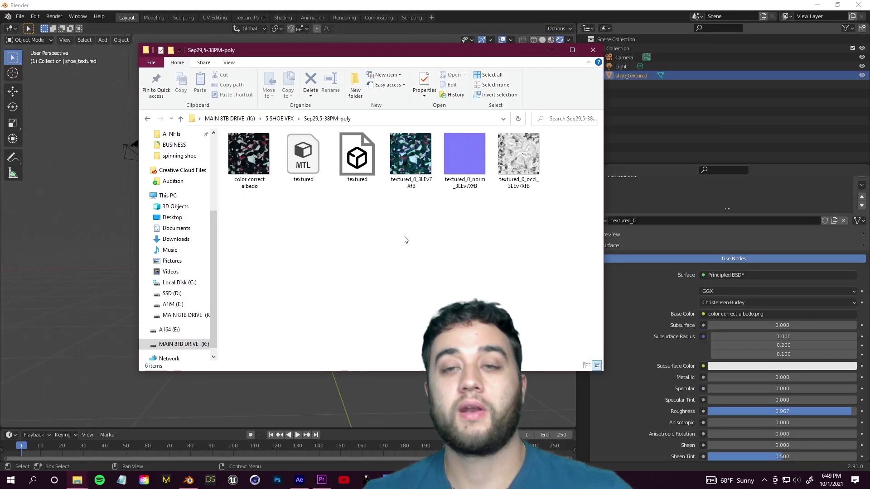
left_click(355, 154)
double_click(414, 154)
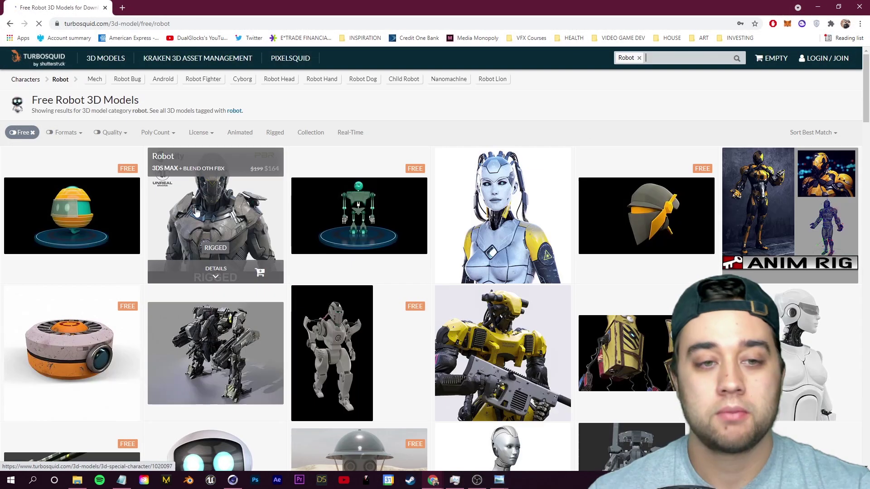
- Browse TurboSquid's free robot models and open the Absolute Gundam page to check its available file formats
scroll(175, 288, "down", 15)
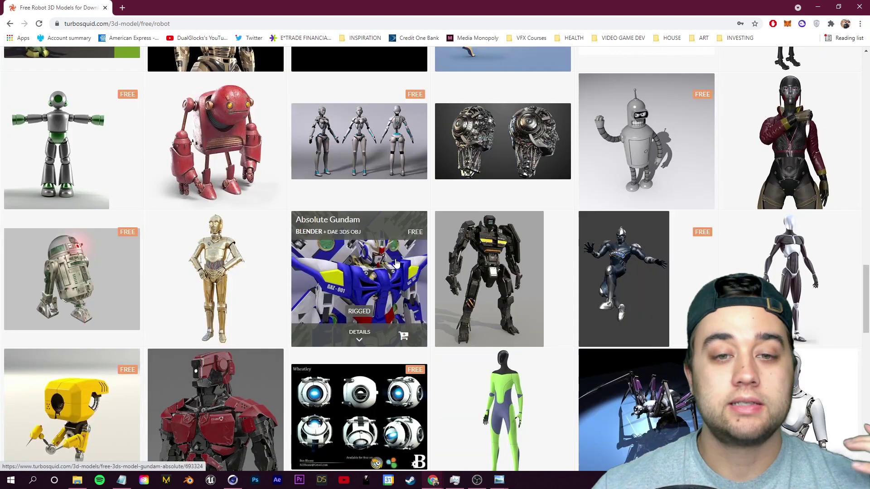
left_click(386, 290)
scroll(485, 249, "down", 7)
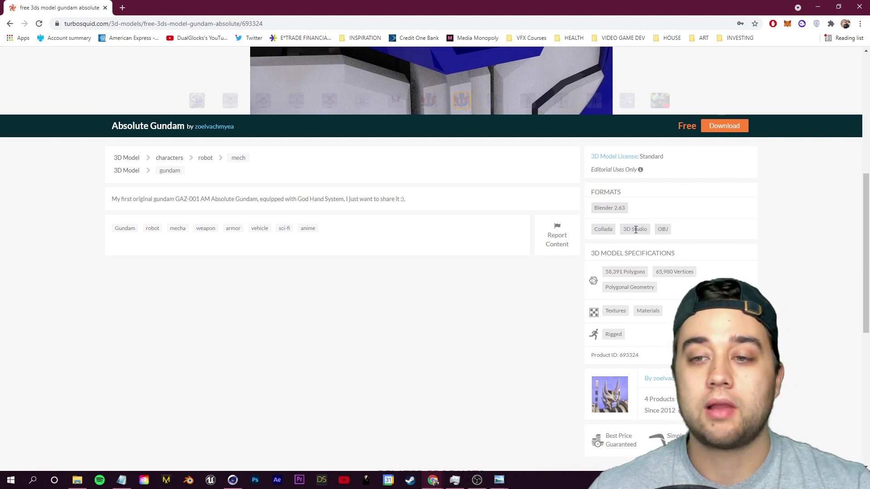
- Download the Absolute Gundam OBJ file into the 3D TUTORIAL QUICK START folder and show it there
left_click(582, 284)
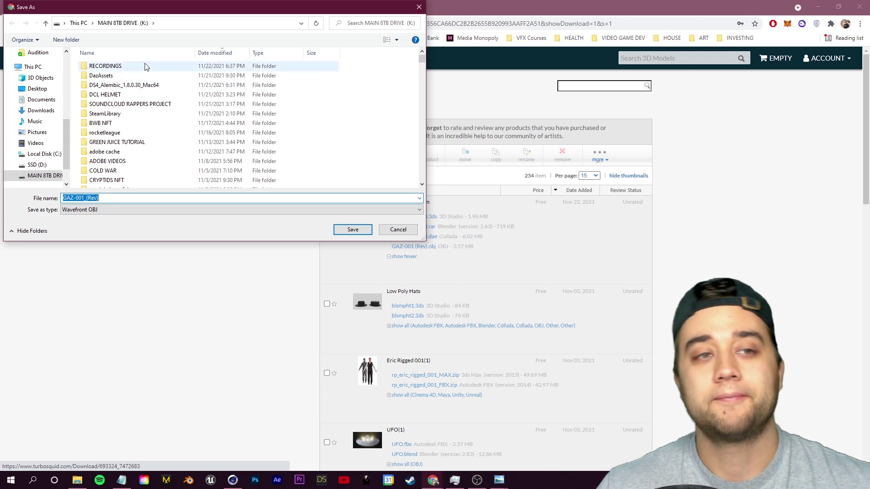
left_click(97, 458)
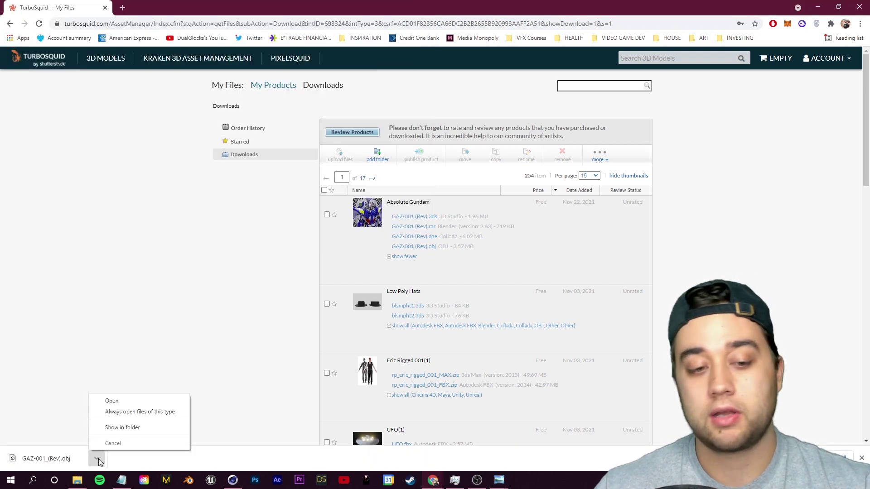
left_click(123, 427)
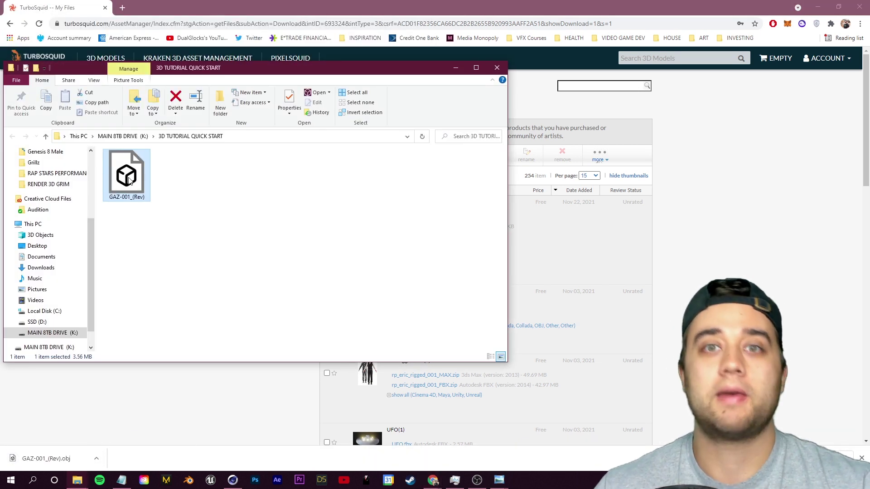
- Switch to Cinema 4D and import the GAZ-001_(Rev) OBJ with scale 1 in centimeters, normals imported and unused points optimized
left_click(232, 480)
left_click_drag(233, 480, 184, 186)
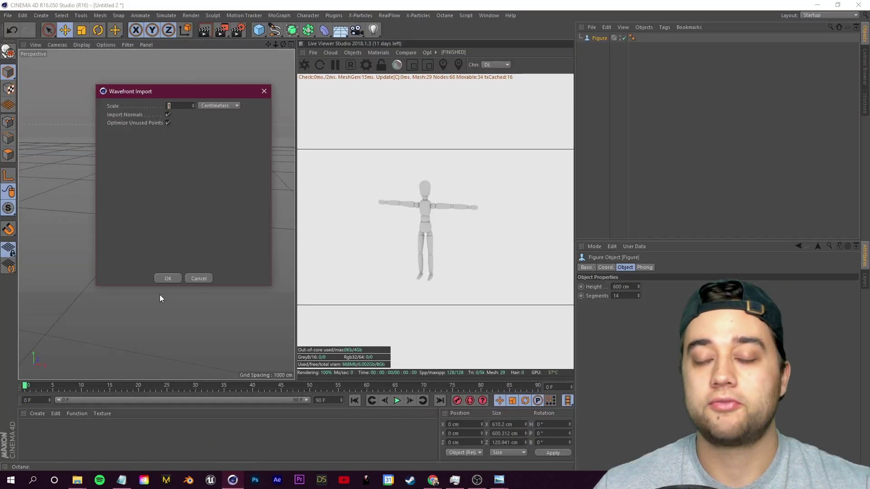
left_click(168, 278)
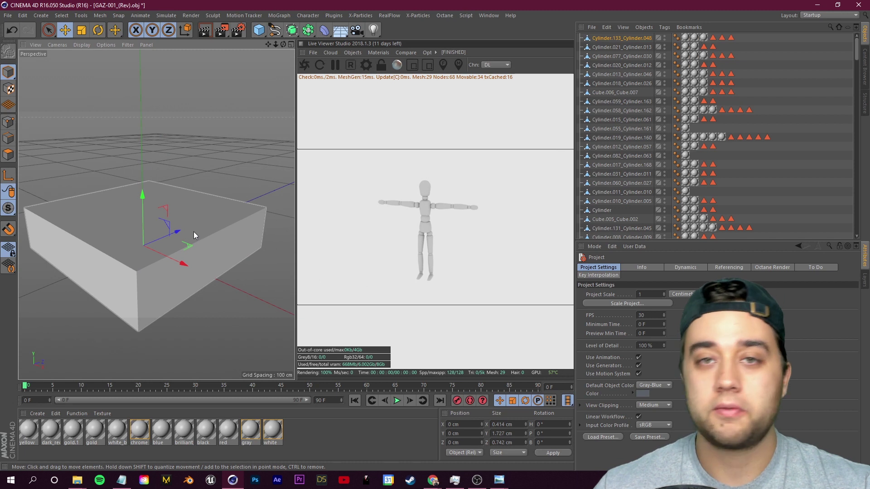
- Restart the Octane live render so that it shows the imported model scene
left_click(592, 27)
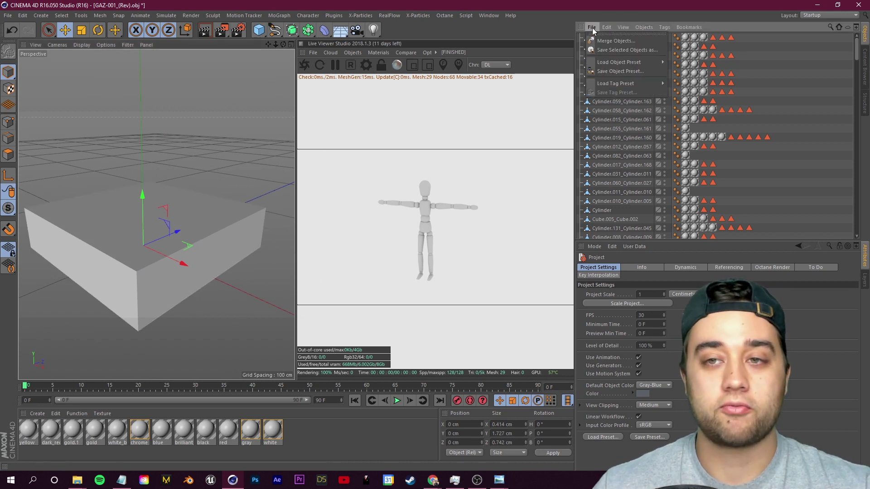
left_click(617, 3)
scroll(35, 352, "down", 2)
left_click(304, 65)
scroll(168, 245, "down", 3)
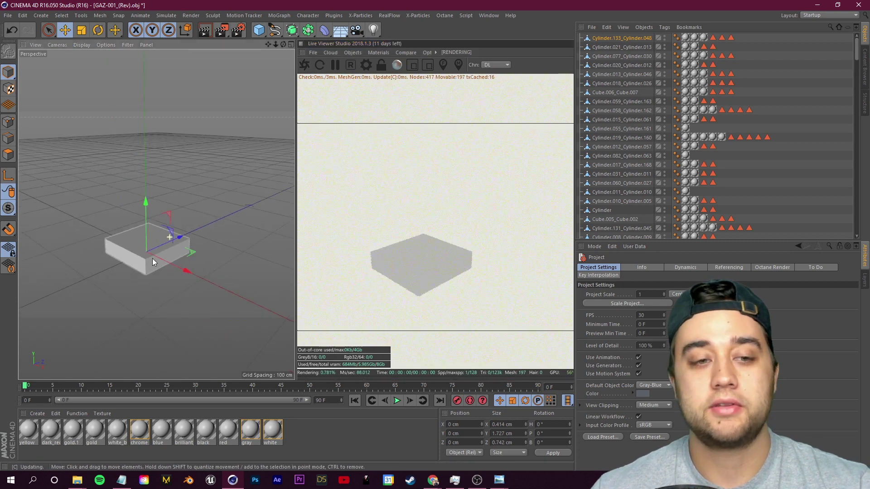
left_click_drag(266, 62, 218, 165, "alt")
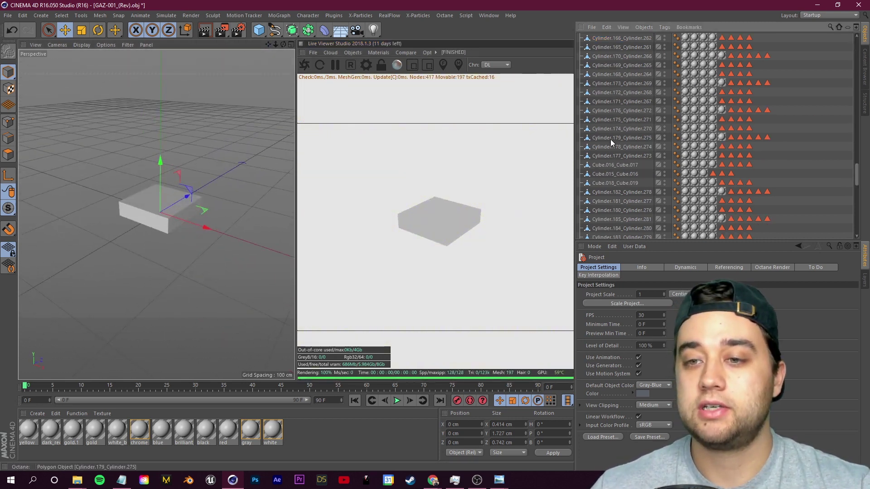
- Find the large box object that encloses the imported robot and delete it
scroll(609, 140, "down", 10)
scroll(602, 90, "up", 10)
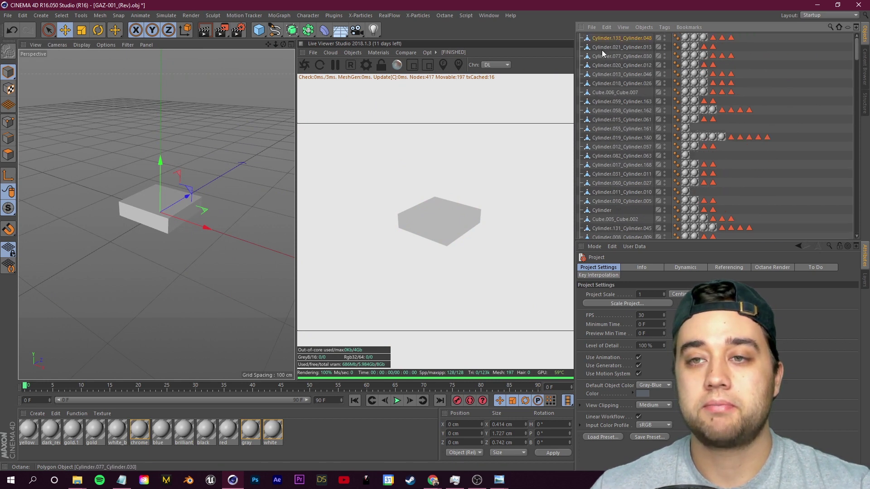
left_click(605, 37)
key("o")
scroll(191, 230, "down", 5)
left_click_drag(229, 268, 215, 222, "alt")
scroll(660, 145, "down", 10)
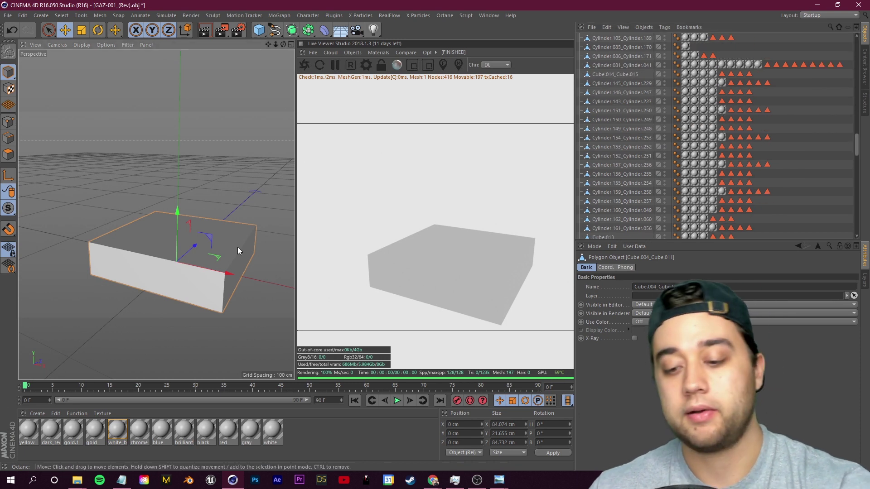
key("Delete")
- Select all of the robot's part objects and group them into a single null
scroll(186, 253, "up", 10)
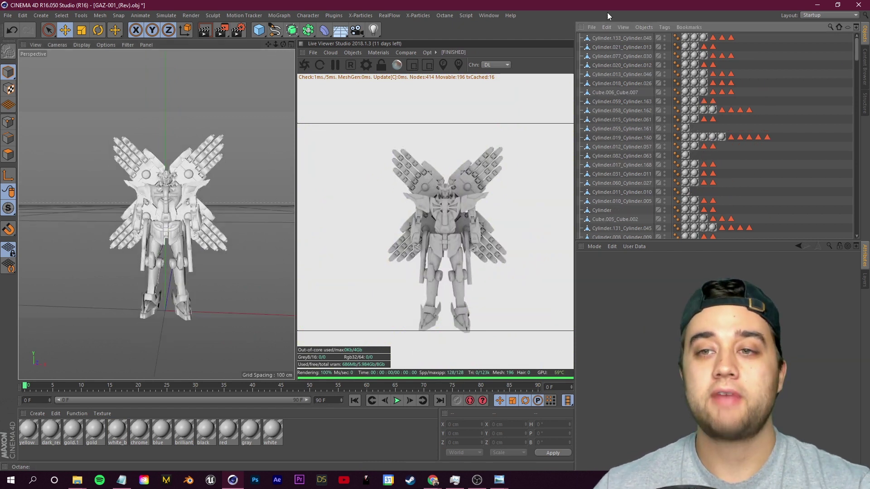
left_click(626, 124)
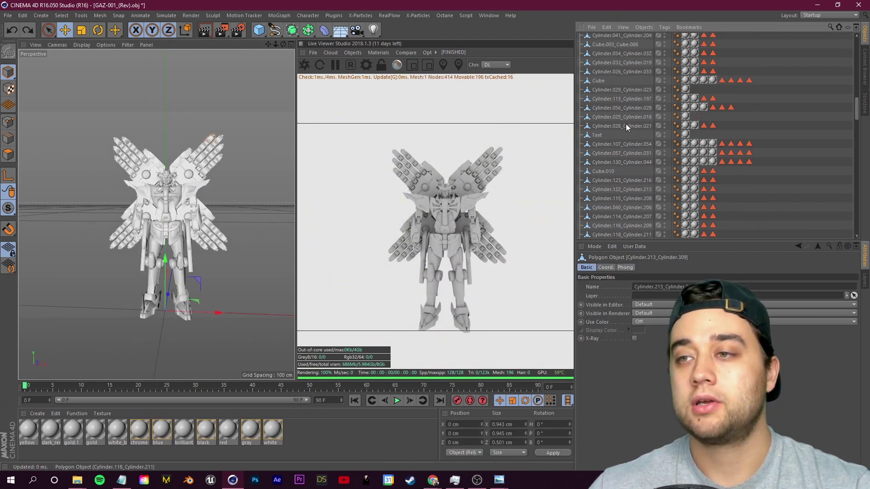
left_click(622, 38)
scroll(627, 62, "down", 10)
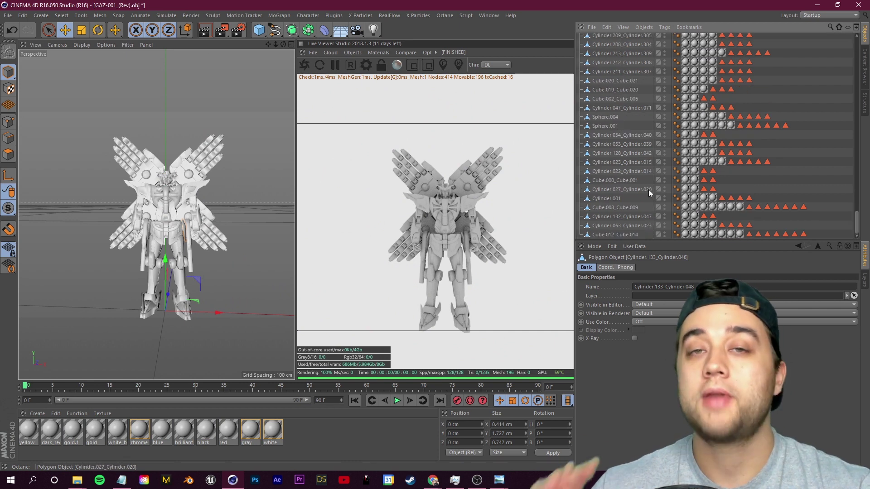
left_click(624, 235, "shift")
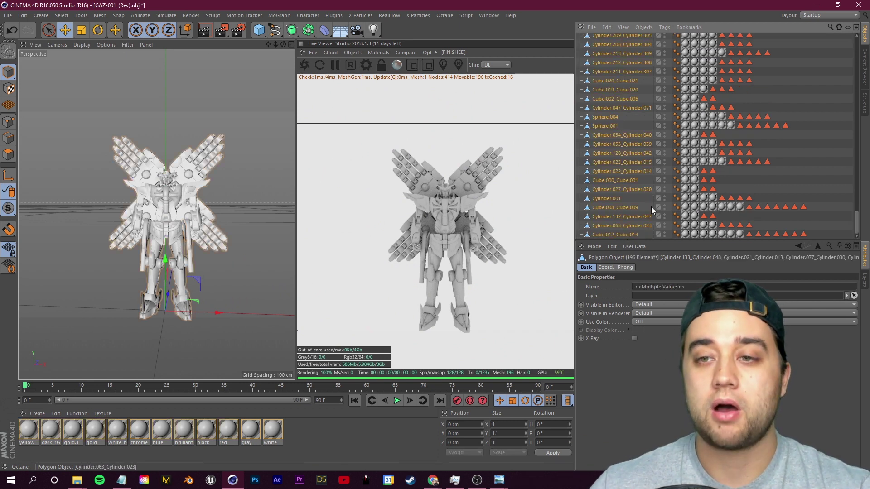
scroll(643, 179, "up", 10)
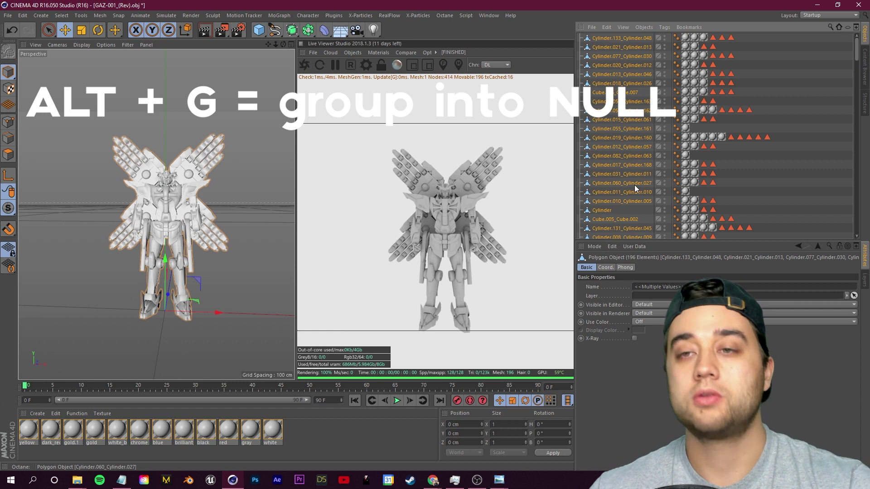
key("alt+g")
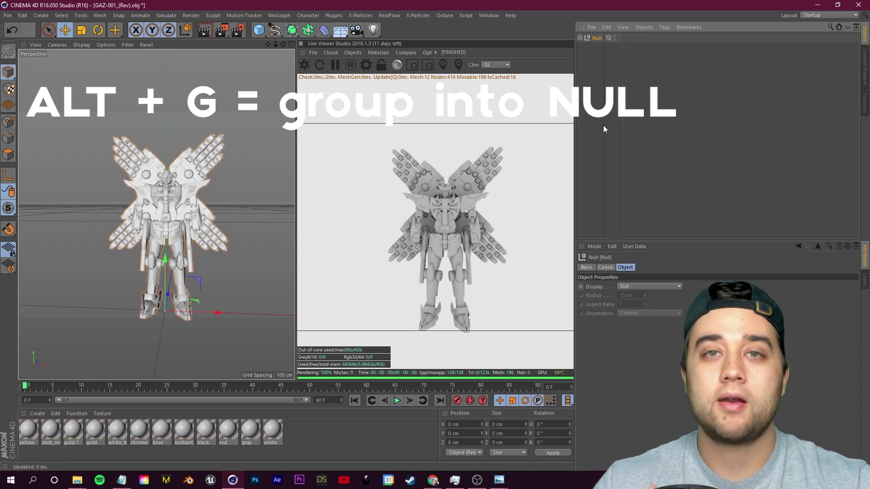
- Rename the null that holds the robot parts as GUNDAM
double_click(597, 37)
type("GUNDAM")
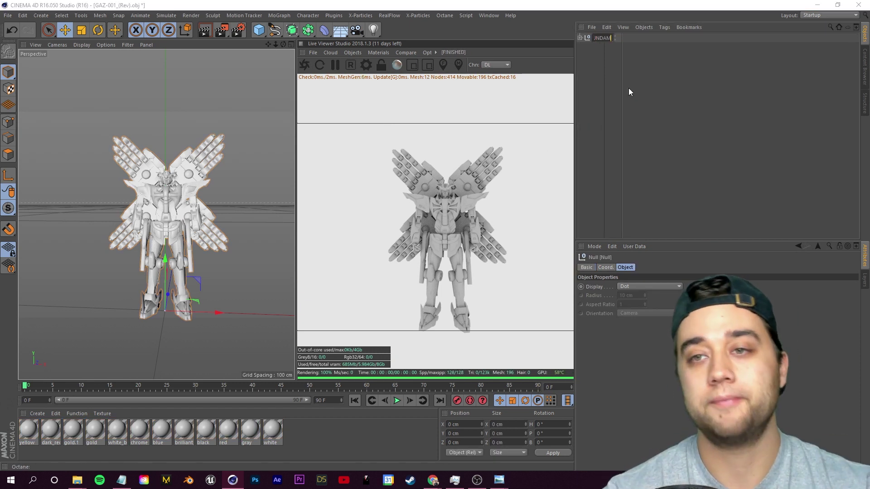
key("Return")
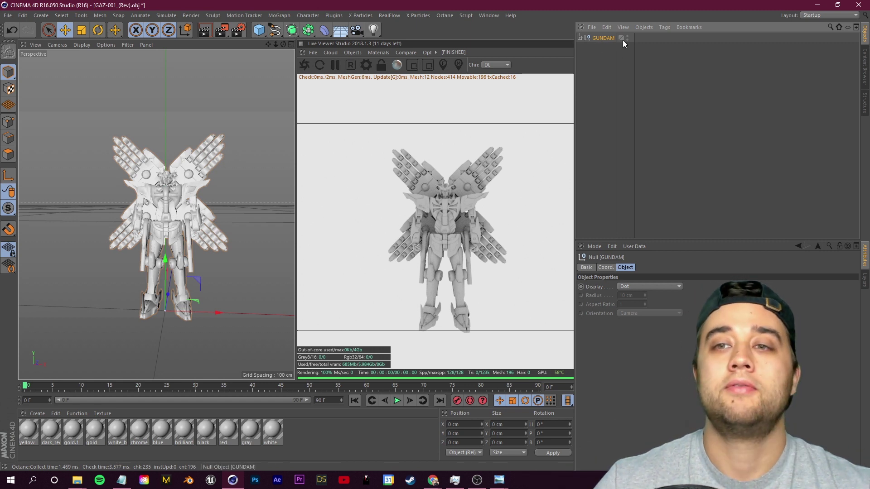
- Try moving the whole GUNDAM group about 2.13 cm in the negative X direction and undo the move
left_click_drag(213, 315, 192, 310)
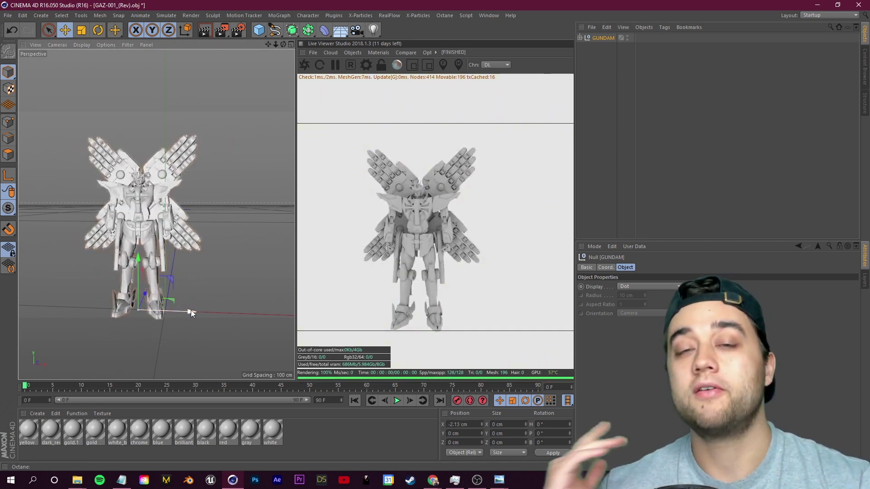
key("ctrl+z")
left_click_drag(216, 244, 292, 209, "alt")
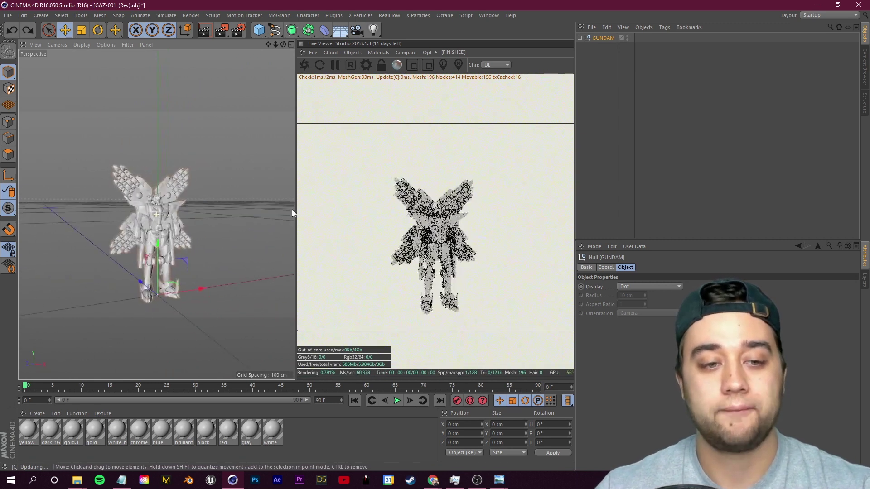
left_click(151, 155)
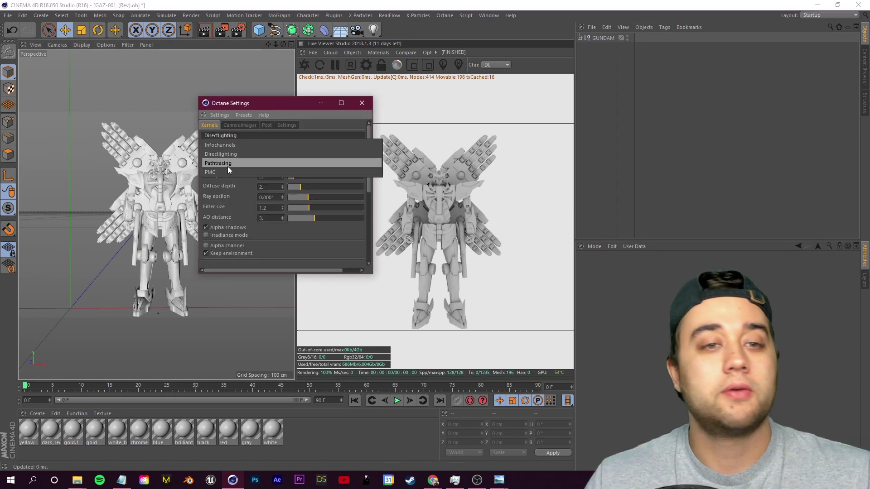
- Try the Pathtracing kernel in the Octane settings and switch back to Directlighting
left_click(221, 164)
left_click(222, 135)
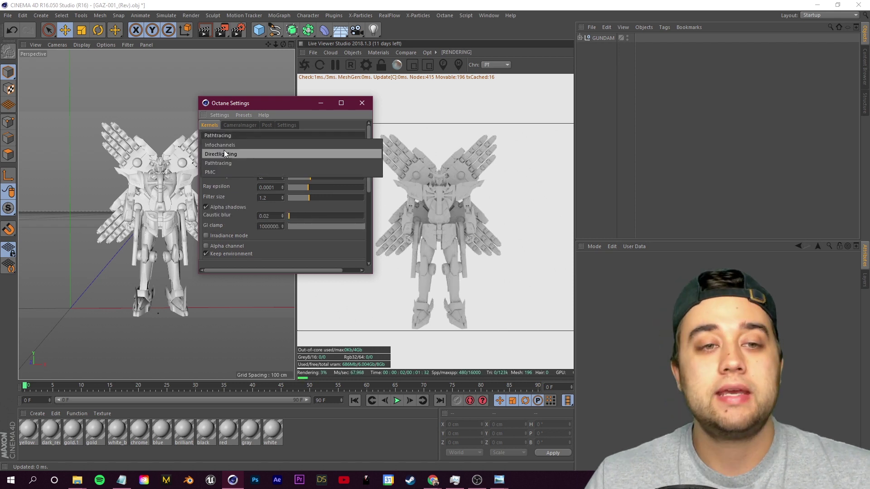
left_click(222, 153)
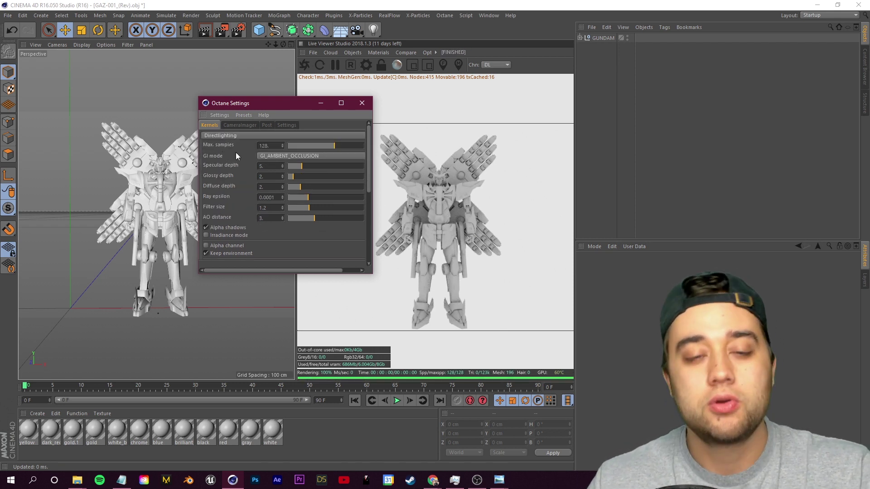
- Examine the Gundam's head and body up close in the Directlighting render, and reopen the Octane settings
left_click_drag(246, 104, 118, 260)
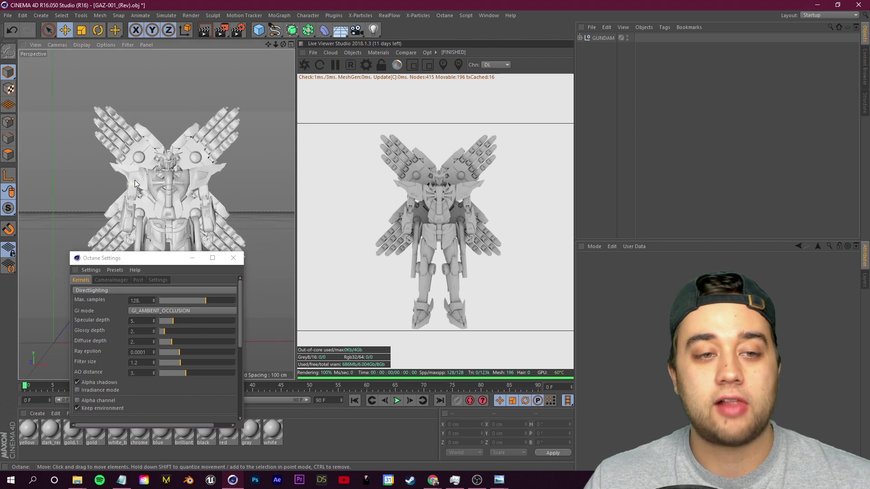
scroll(199, 133, "up", 8)
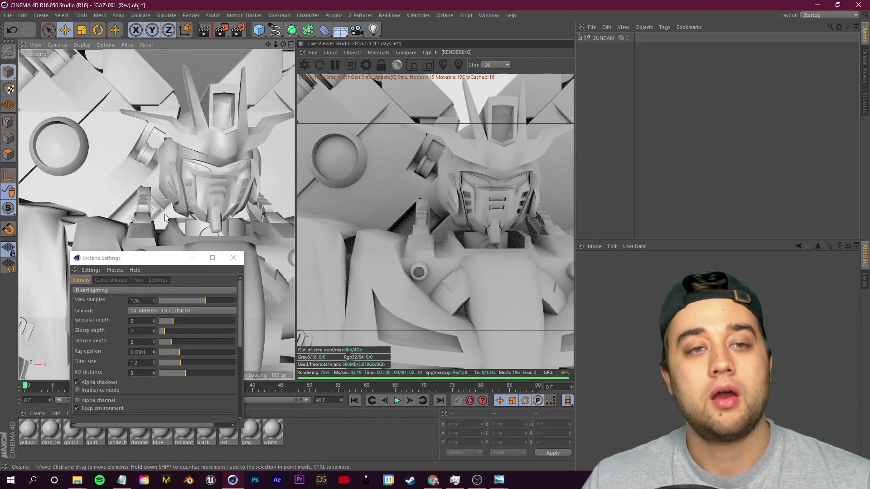
left_click_drag(148, 264, 114, 171)
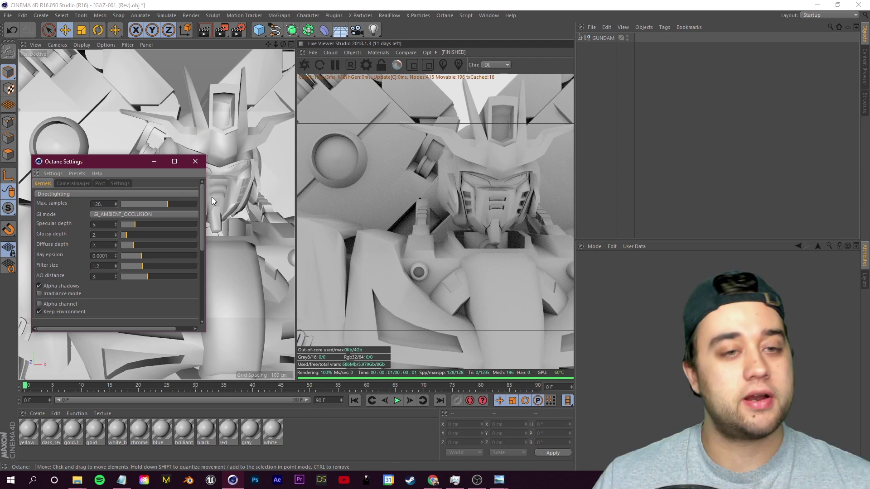
scroll(219, 212, "down", 10)
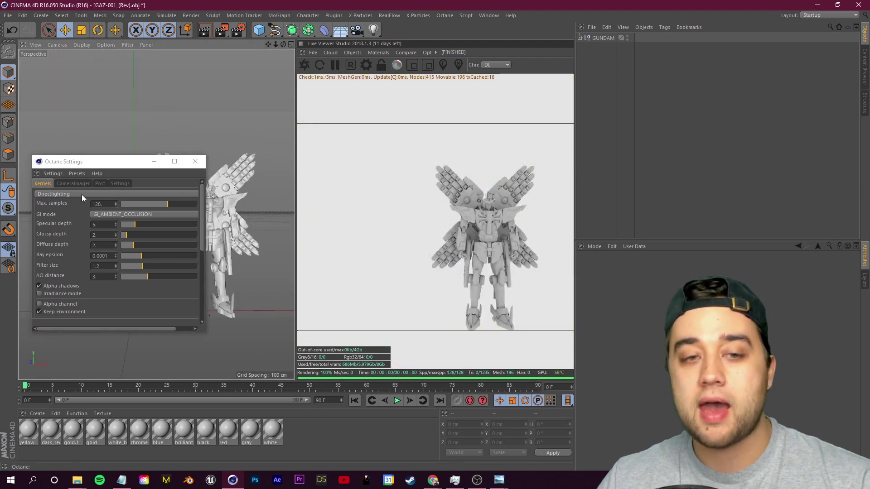
left_click_drag(91, 162, 93, 183)
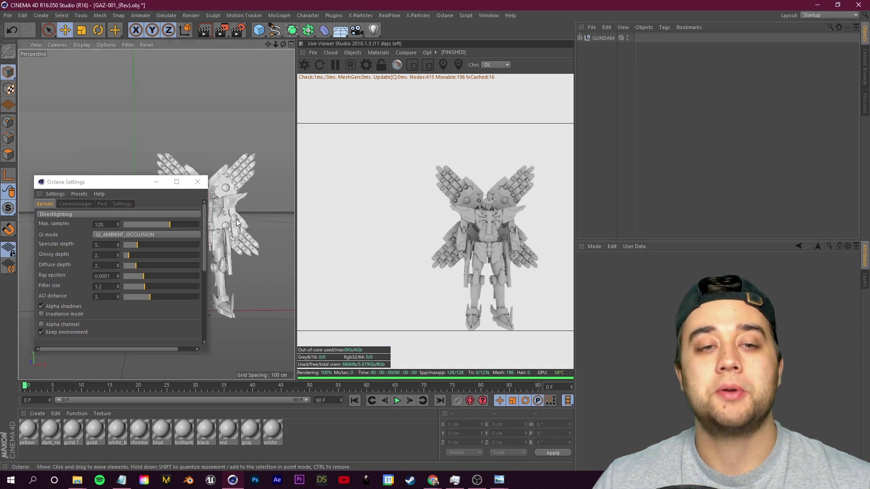
scroll(228, 111, "up", 5)
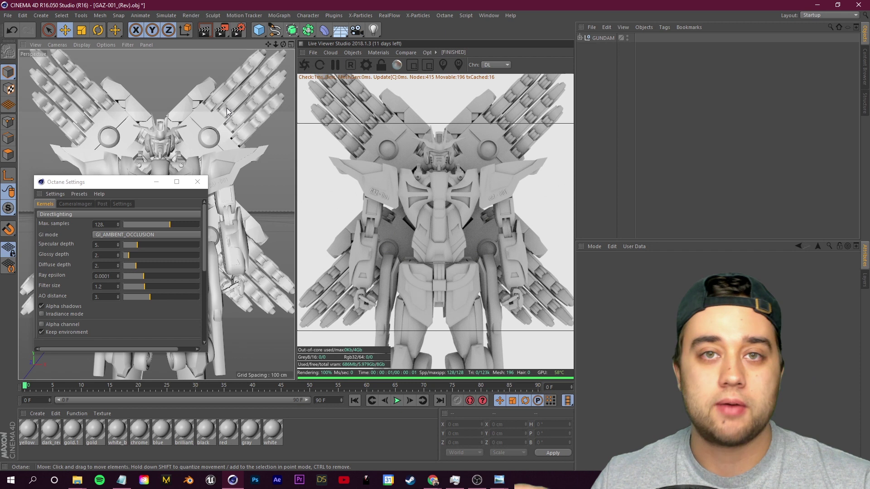
scroll(227, 108, "down", 5)
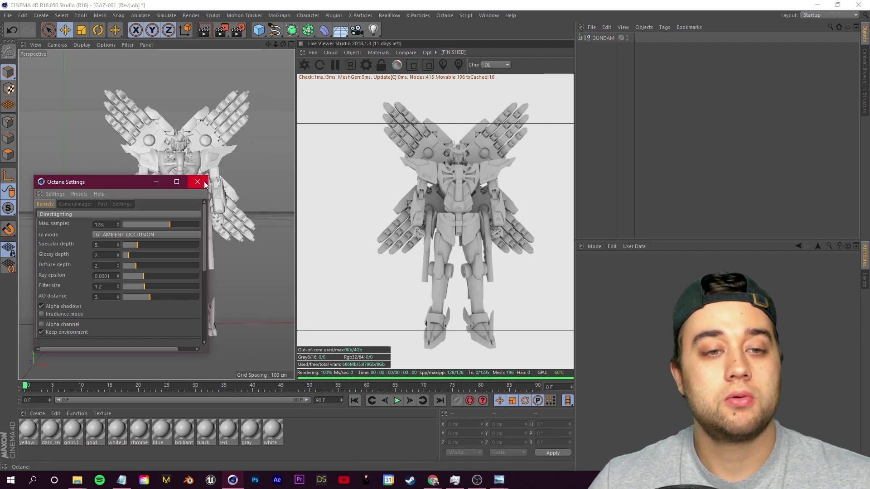
left_click(198, 182)
left_click(369, 67)
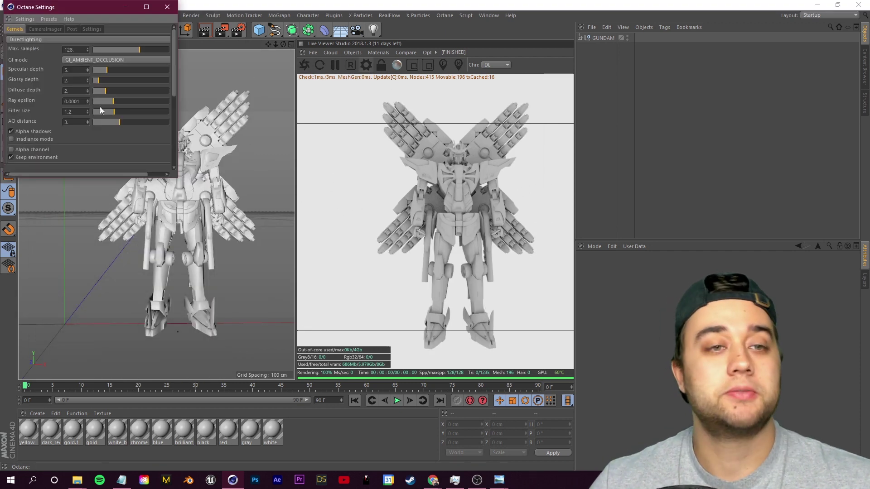
- Switch the Octane render kernel from Directlighting to Pathtracing
left_click_drag(465, 93, 86, 90)
left_click(61, 123)
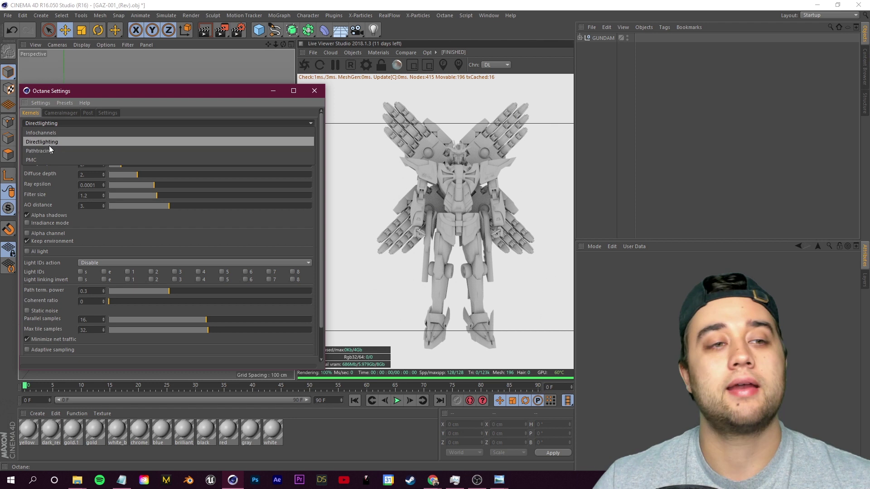
left_click(53, 142)
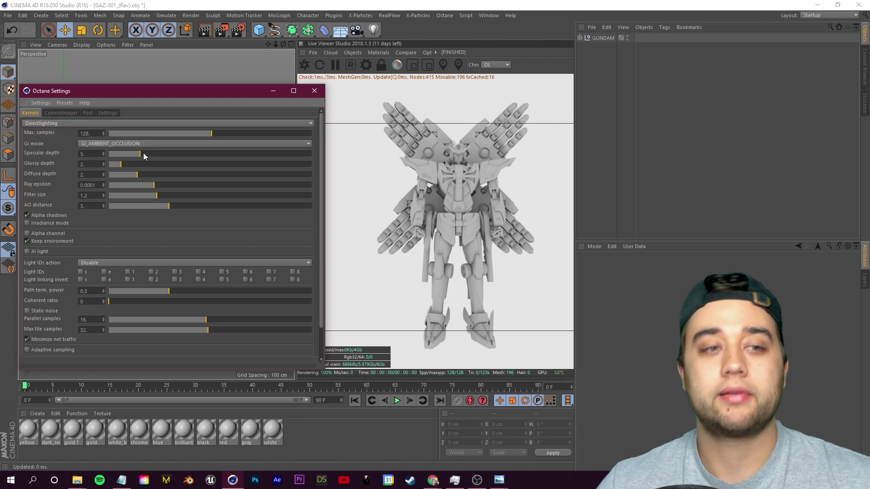
left_click(86, 125)
left_click(42, 150)
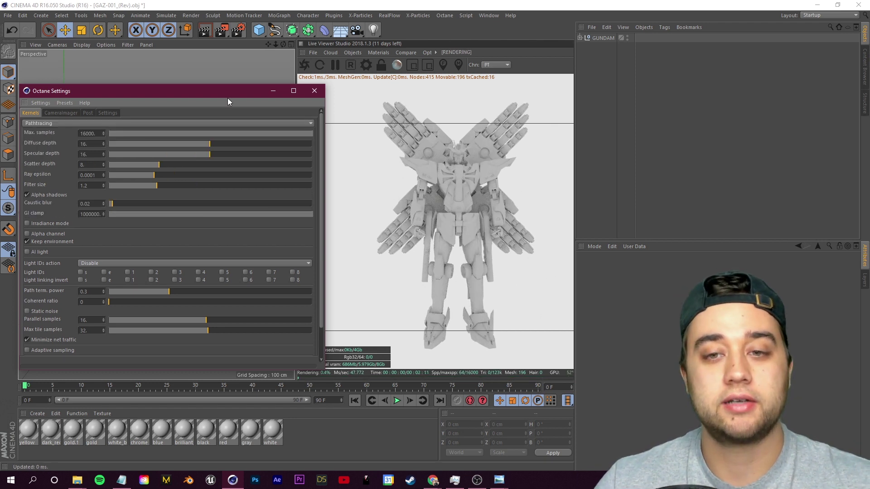
left_click_drag(319, 206, 296, 207)
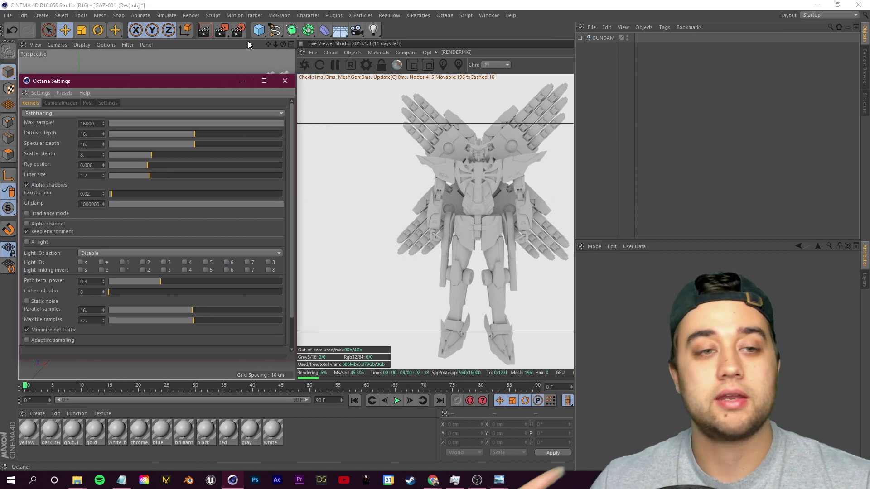
left_click(258, 53)
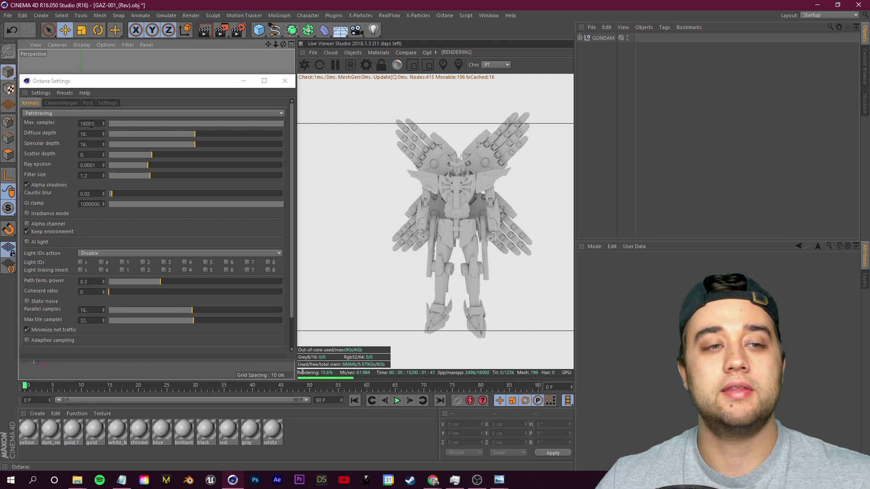
- Try 1060 and 500 as the maximum samples of the Pathtracing kernel
scroll(125, 67, "down", 3)
left_click_drag(108, 83, 115, 109)
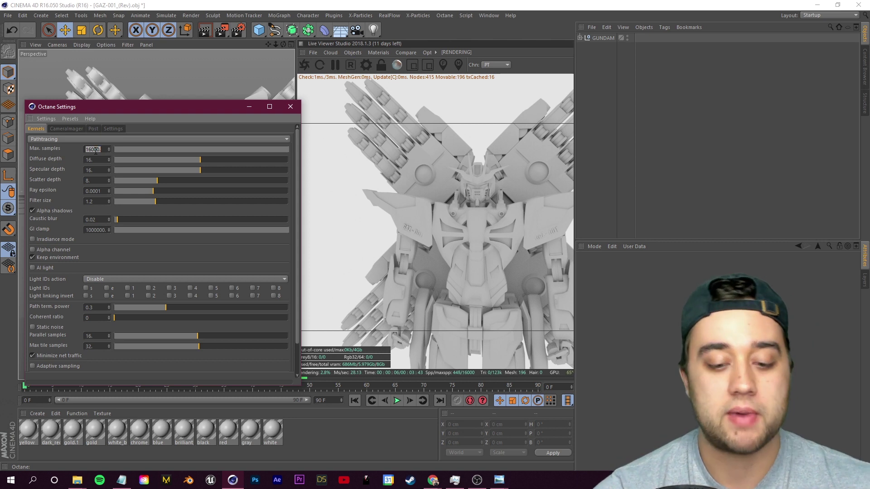
type("106")
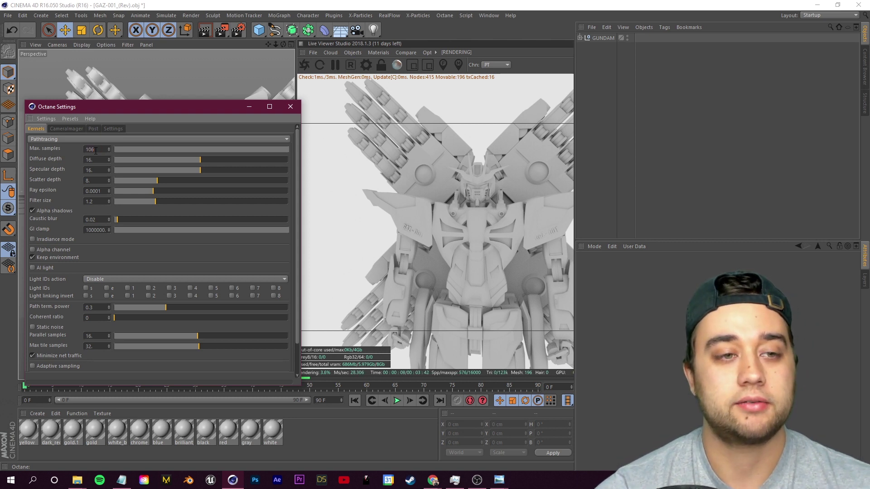
type("0")
key("Return")
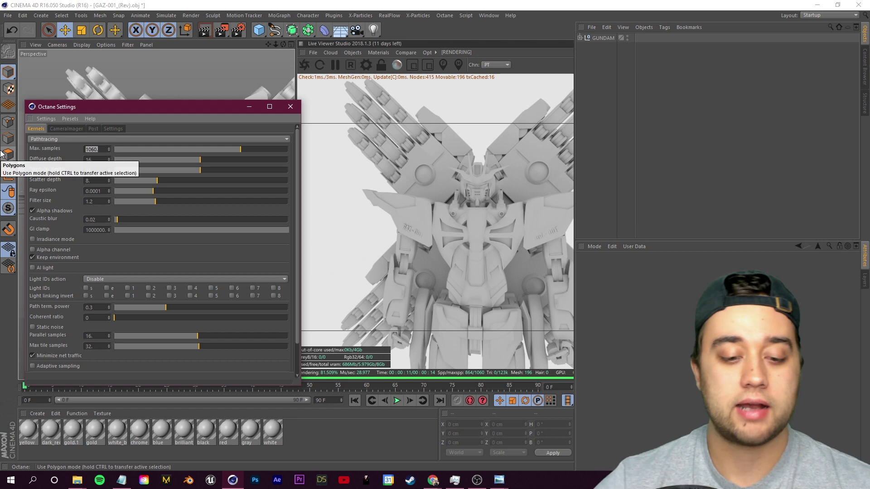
type("500")
key("Return")
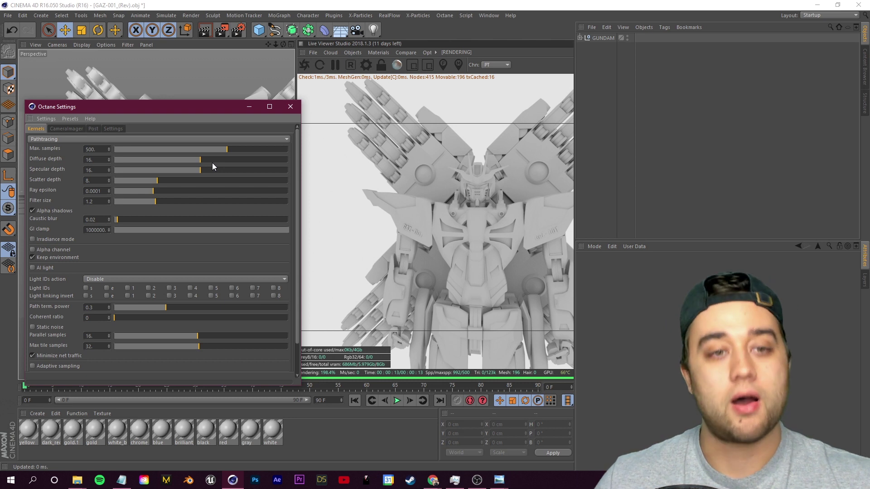
- Set the Pathtracing maximum samples to 150 and close the Octane settings
left_click_drag(95, 109, 91, 108)
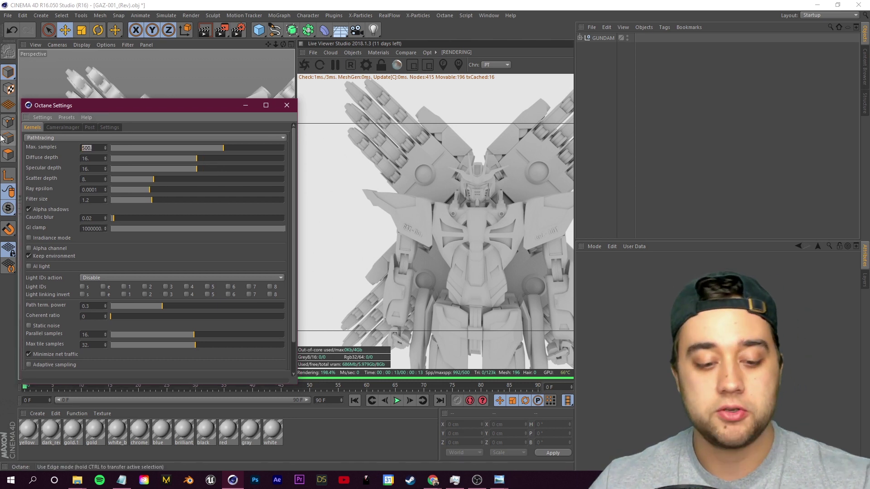
type("150")
key("Return")
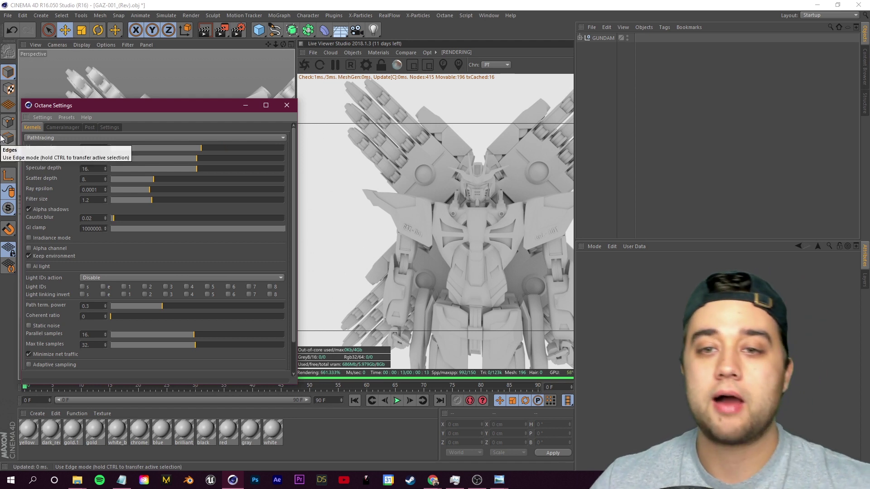
left_click(286, 105)
- Examine the rendered character frame grim0659 in Windows Photo Viewer
key("v")
mouse_move(198, 150)
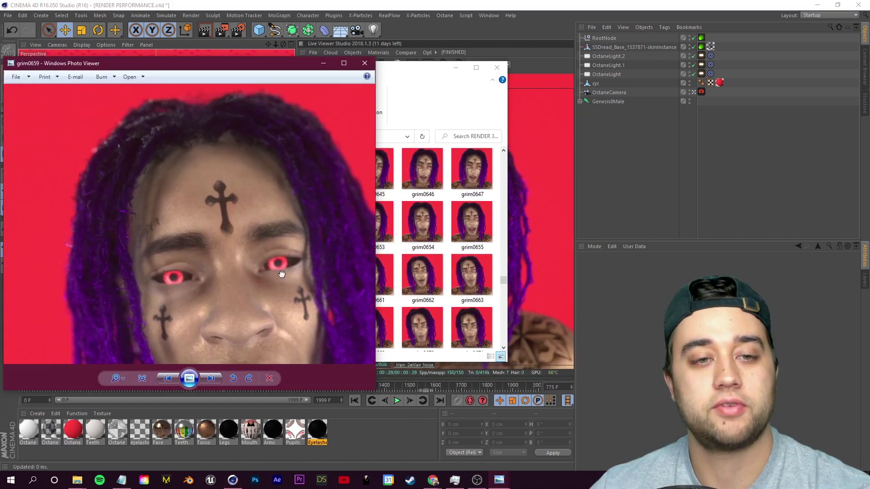
scroll(281, 274, "down", 5)
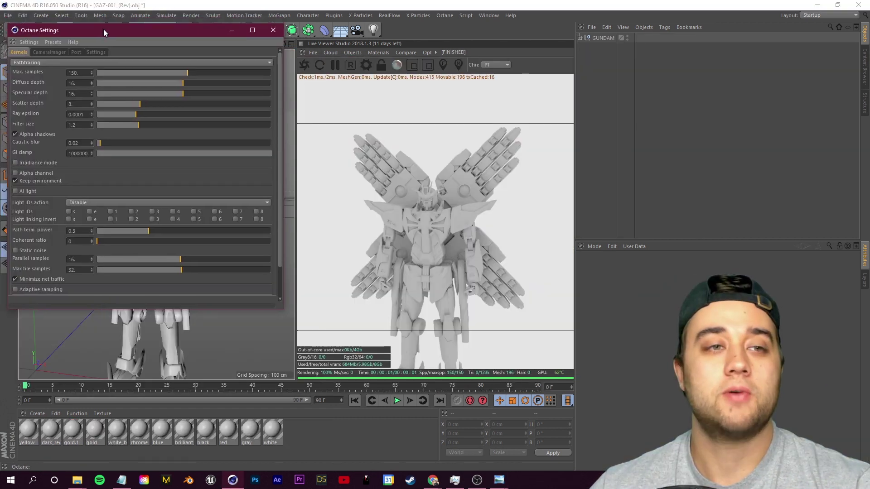
- Try low Pathtracing depths, with diffuse depth 3, specular depth 2 and scatter depth 2, and check the Gundam render at different distances
left_click_drag(103, 29, 119, 85)
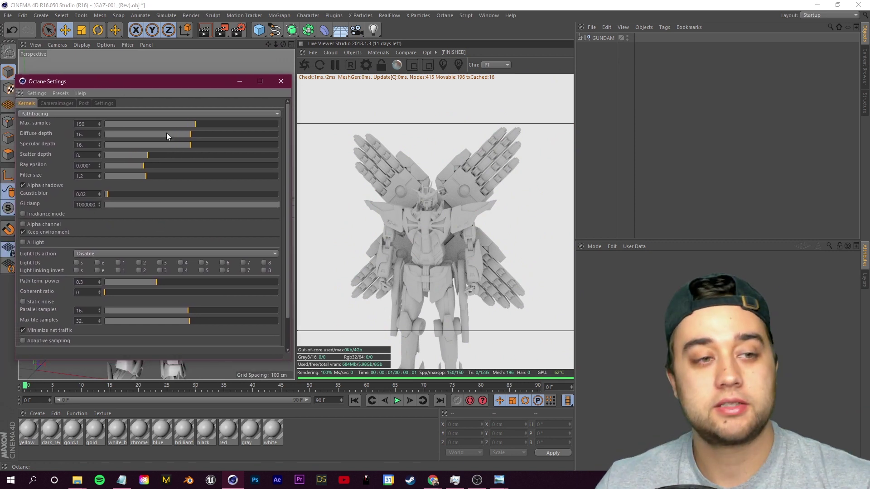
left_click_drag(166, 132, 55, 143)
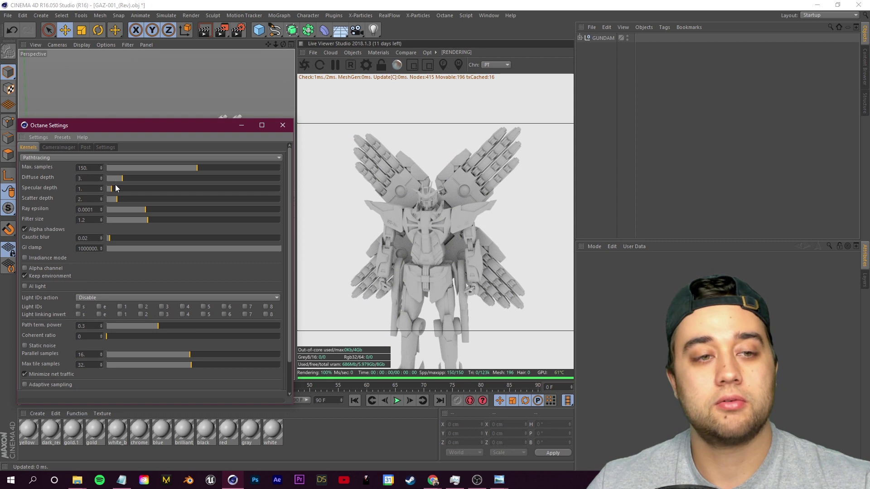
mouse_move(124, 185)
left_mouse_down()
mouse_move(164, 178)
mouse_move(172, 193)
mouse_move(164, 189)
left_mouse_up()
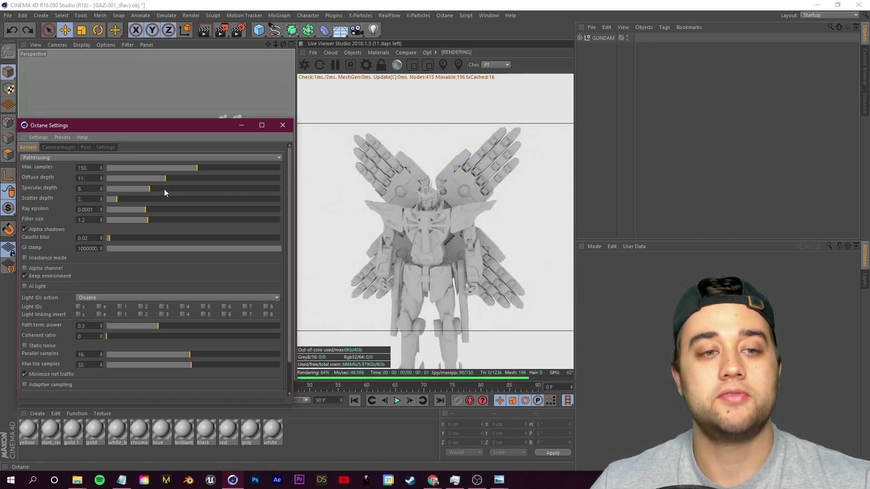
key("ctrl+a")
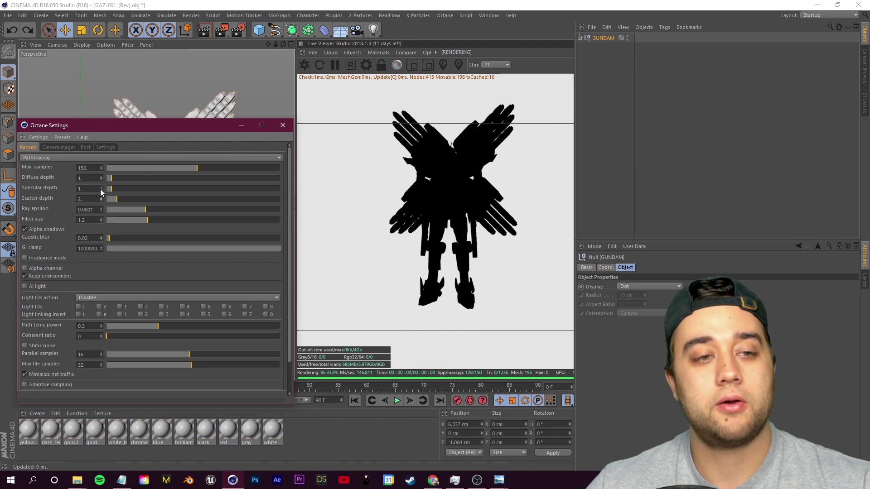
left_click(101, 187)
left_click(101, 177)
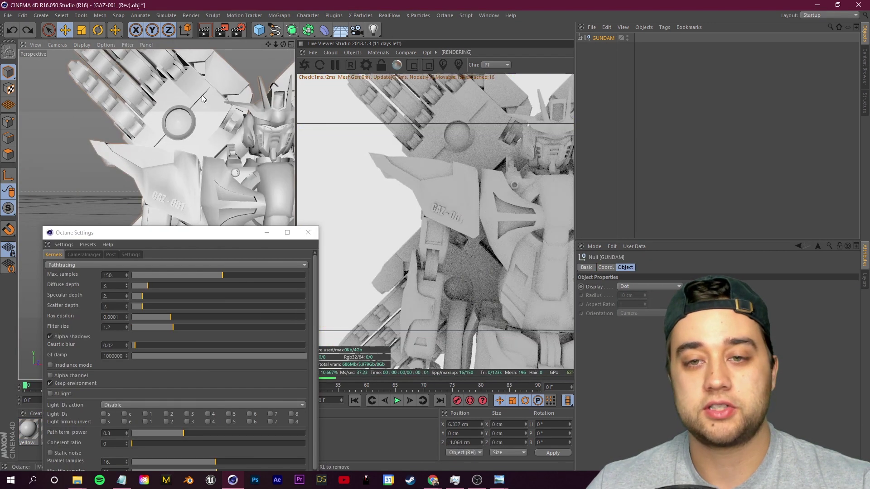
scroll(202, 94, "down", 3)
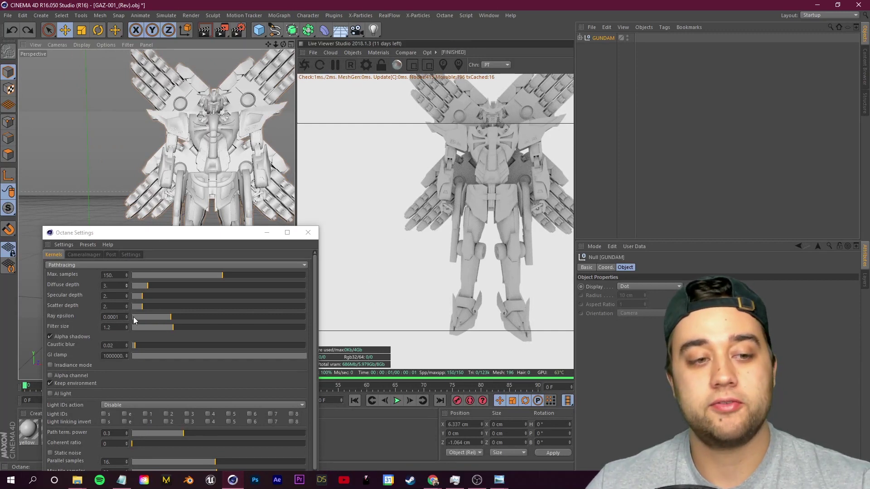
left_click_drag(213, 131, 107, 141, "alt")
left_click_drag(179, 128, 135, 150, "alt")
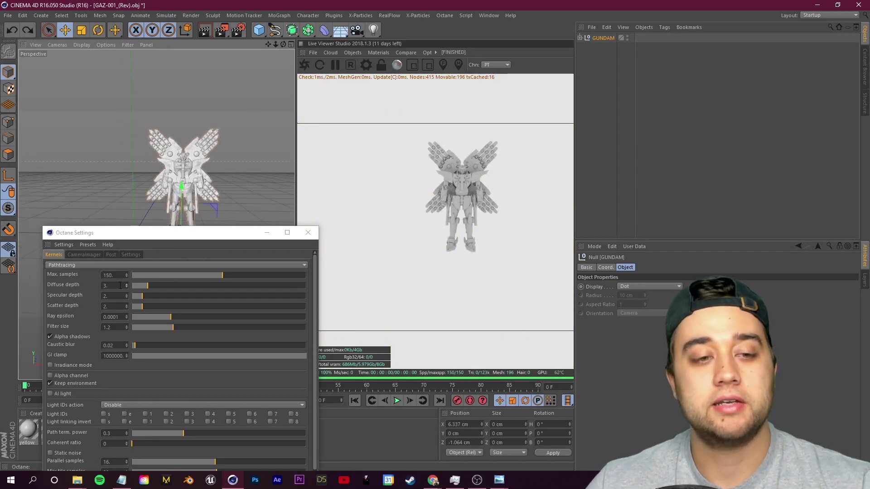
- Try caustic blur values of about 0.12, 0.17 and 0.07 on the Gundam render
left_click_drag(136, 233, 142, 103)
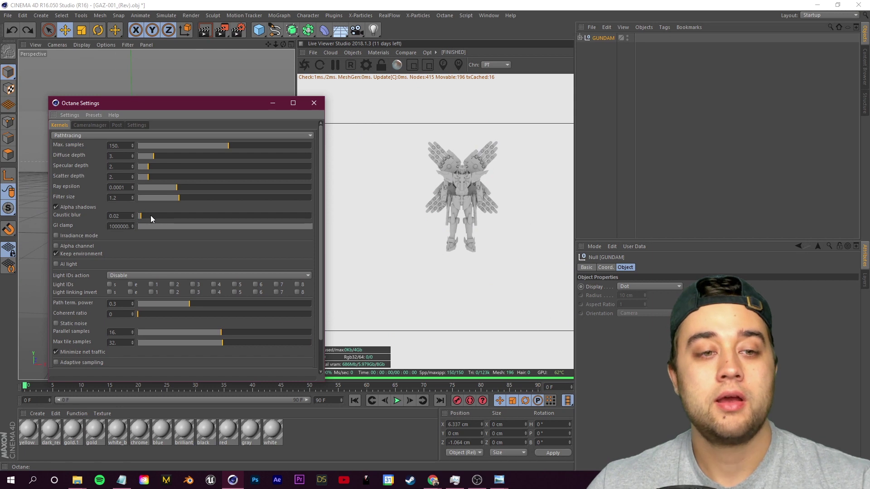
left_click_drag(149, 217, 159, 216)
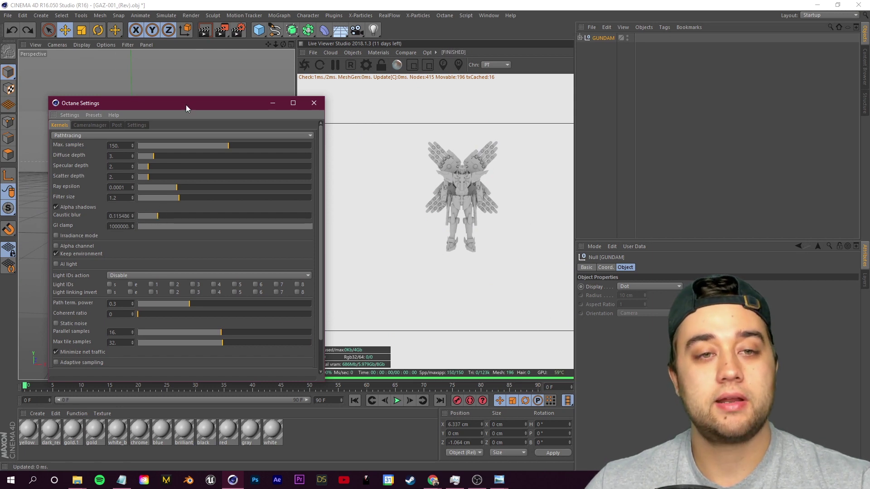
left_click_drag(186, 104, 164, 261)
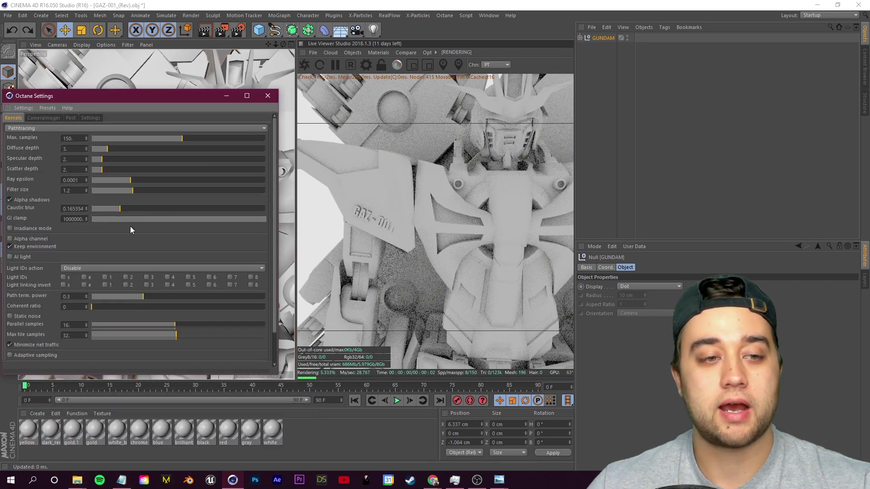
left_click(231, 79)
scroll(231, 80, "down", 6)
left_click_drag(209, 98, 206, 132)
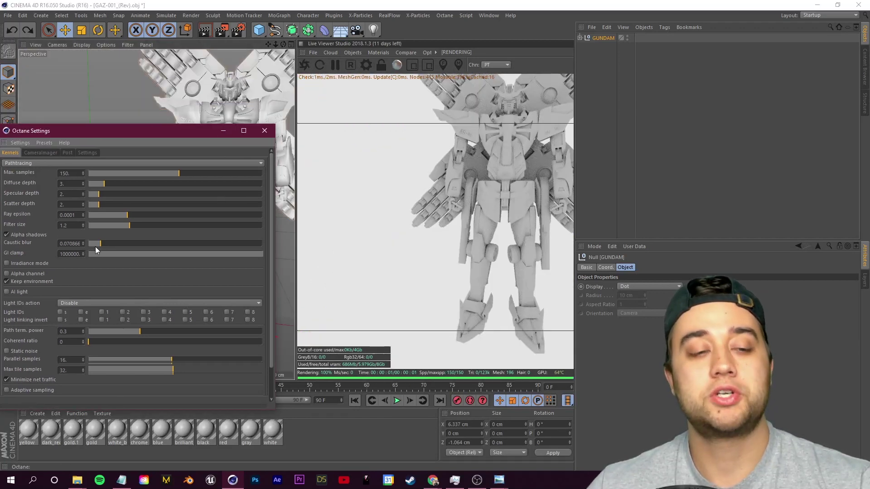
left_click_drag(268, 44, 268, 44)
- Store the render buffer and compare it side by side with a render using diffuse, specular and scatter depths of 0
right_click(513, 183)
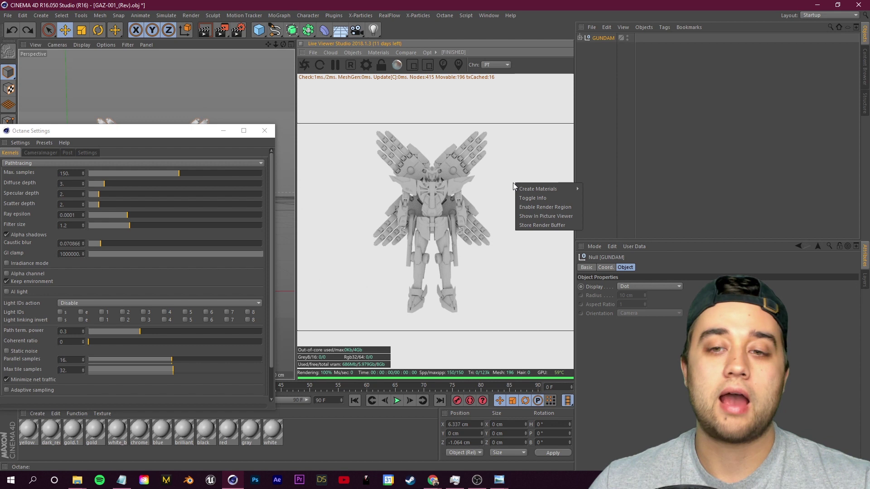
left_click(547, 225)
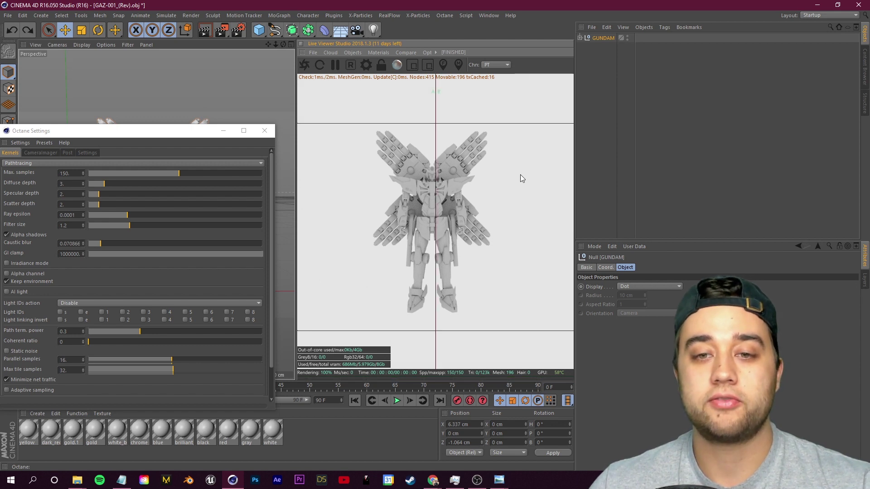
left_click_drag(435, 136, 435, 157)
left_click_drag(127, 183, 88, 204)
left_click_drag(433, 222, 311, 154)
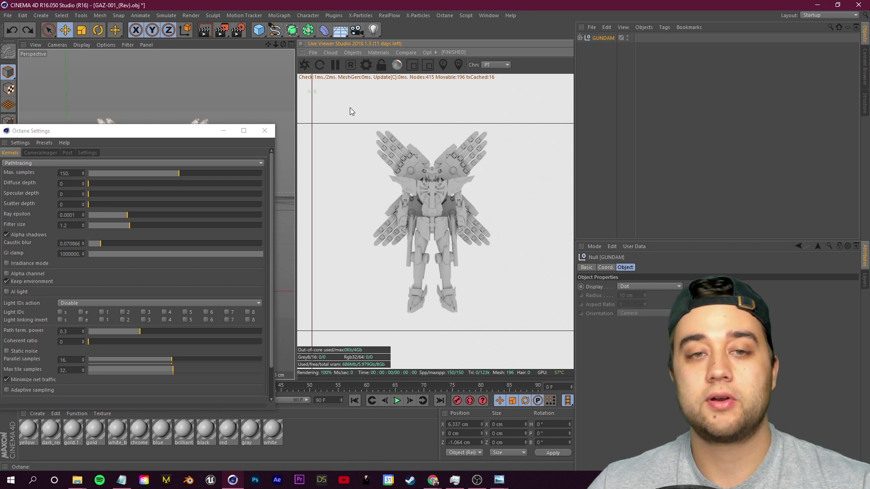
left_click_drag(316, 120, 431, 122)
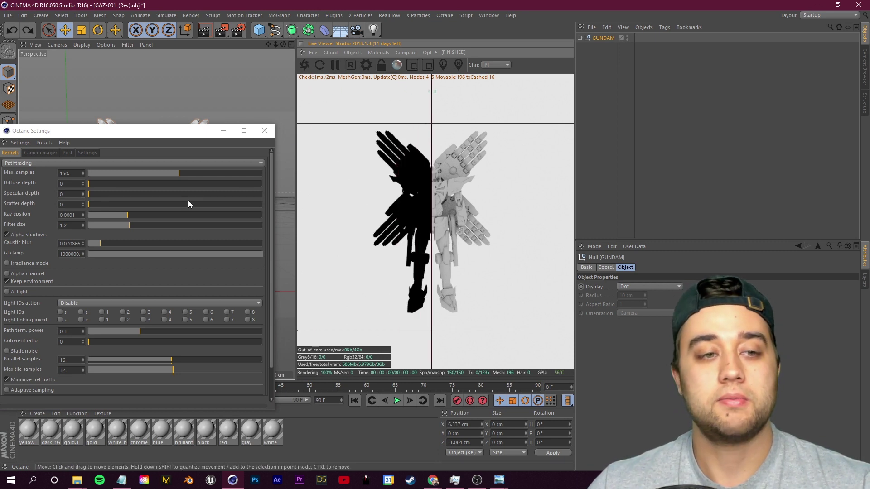
- Raise the diffuse depth to 5, specular depth to 7 and scatter depth to 26, and turn off the A/B comparison
left_click_drag(133, 184, 222, 192)
left_click_drag(136, 203, 227, 203)
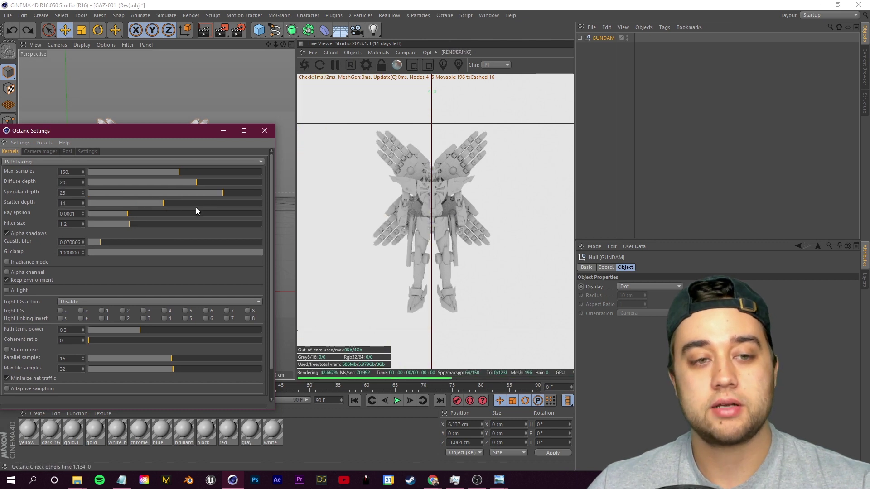
left_click(357, 204)
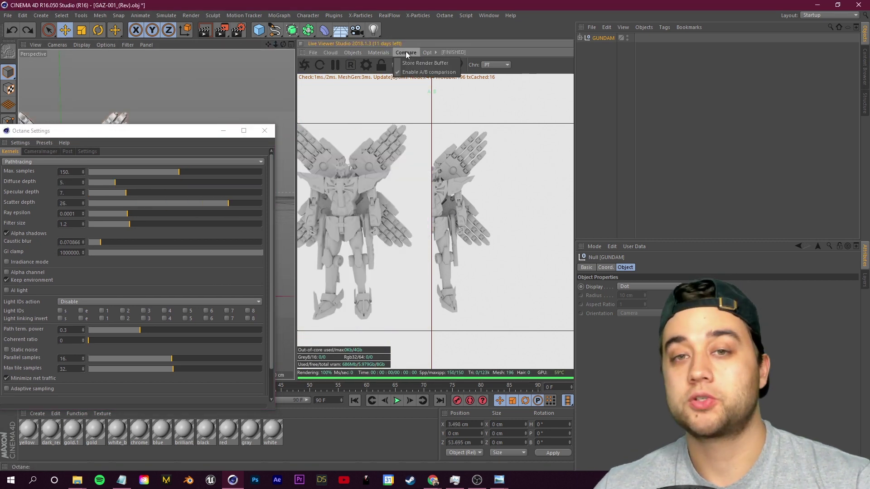
left_click(406, 53)
left_click(425, 72)
- Set the caustic blur to about 0.17 and the GI clamp first to 8 and finally to 10
left_click_drag(269, 45, 341, 44)
left_click(62, 147)
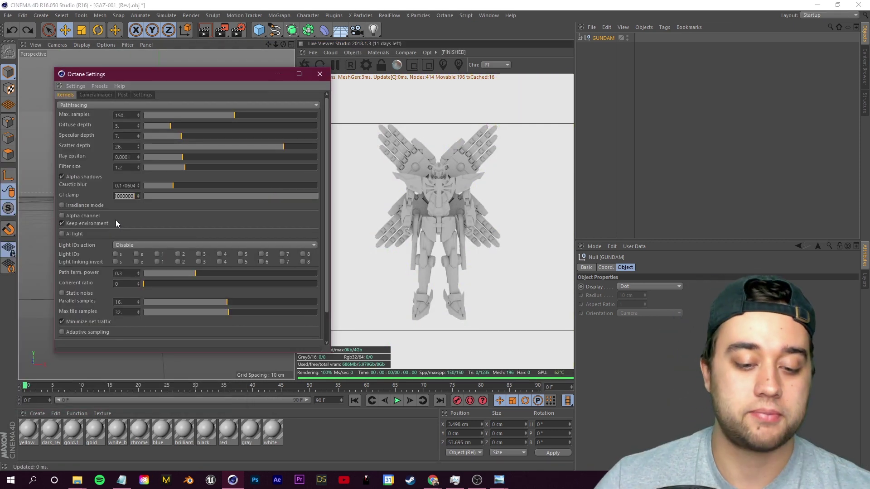
type("8.")
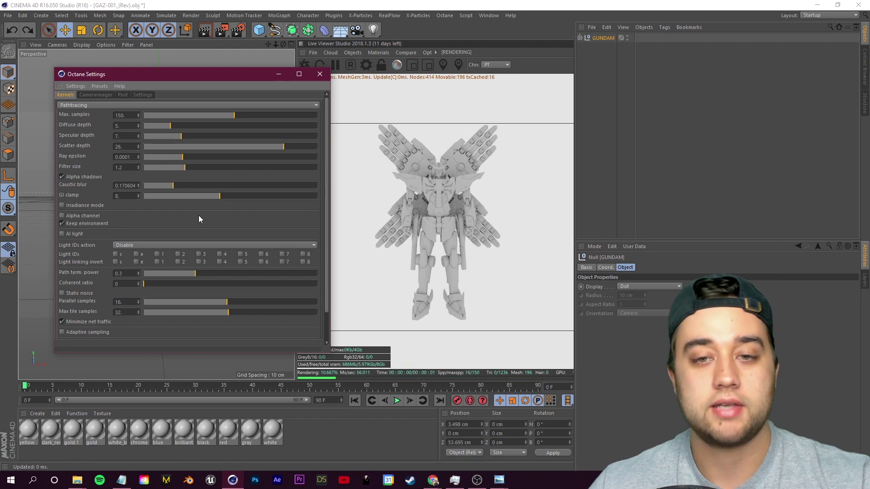
key("Return")
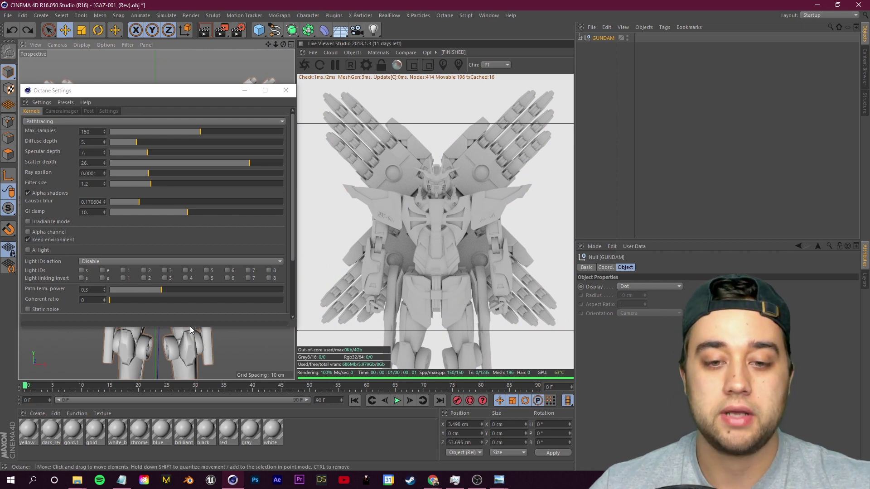
- Enable the alpha channel and disable Keep environment for a transparent background, toggling the alpha channel off and on to compare
scroll(28, 303, "down", 2)
left_click(28, 206)
left_click(28, 214)
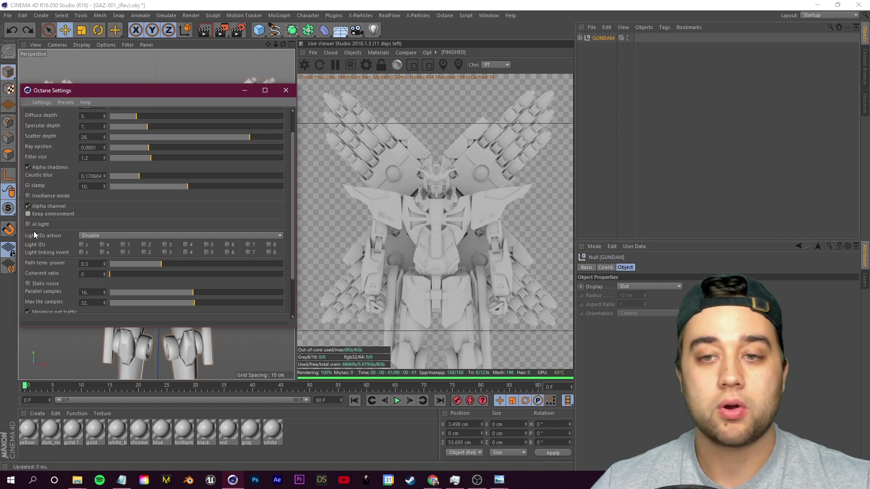
left_click(28, 206)
left_click(29, 206)
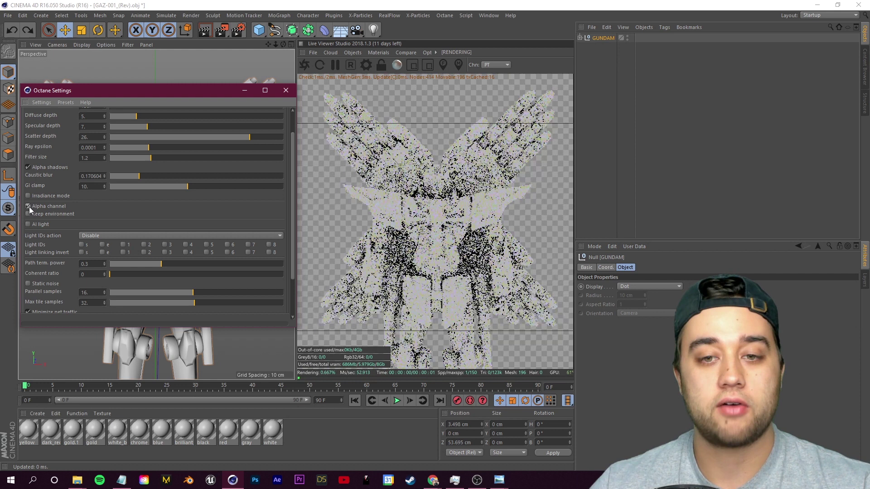
- Toggle the alpha channel and Keep environment and leave both off, and test AI light on and off, leaving it disabled
left_click(28, 207)
left_click(28, 206)
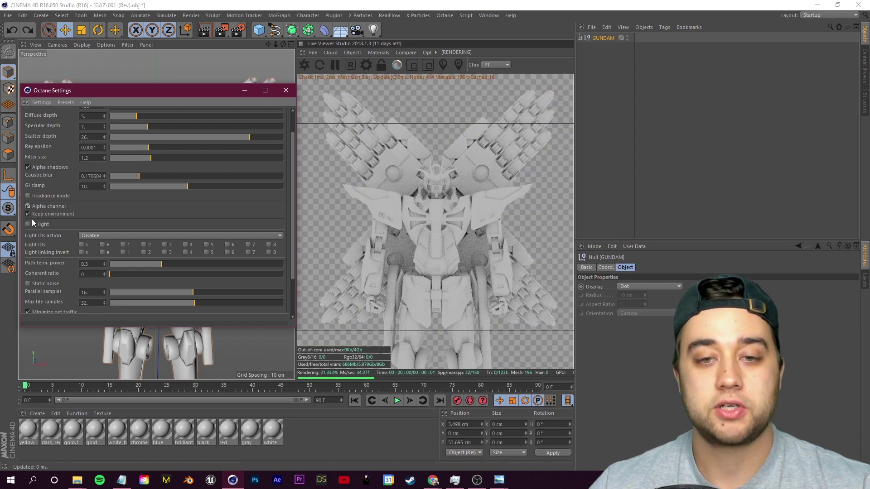
left_click(28, 206)
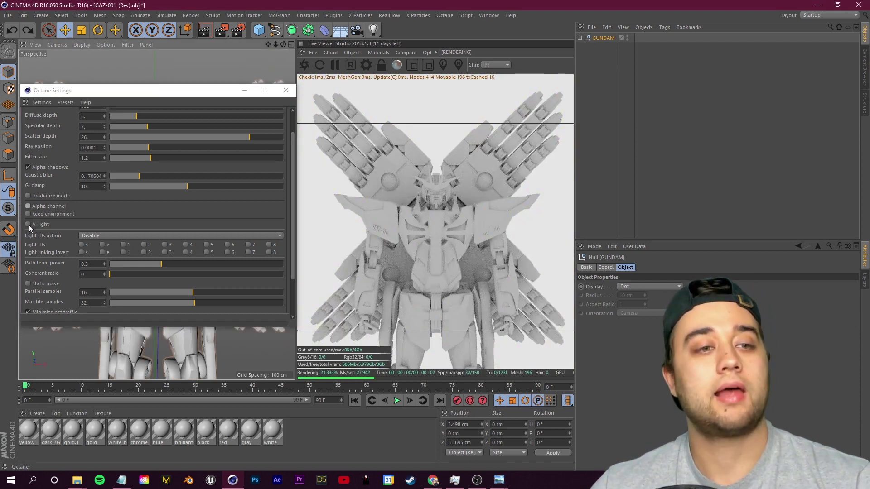
left_click(28, 225)
left_click(28, 224)
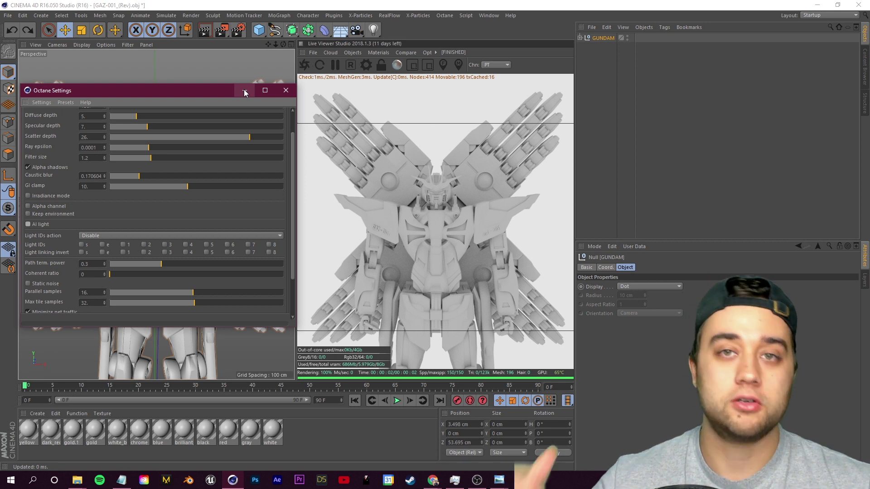
left_click(28, 226)
left_click(27, 225)
- Try coherent ratios of about 0.14, 0.31, 0.67 and 0.77 against the render comparison, and return the ratio to 0
left_click_drag(136, 90, 129, 22)
scroll(153, 145, "down", 3)
left_click(126, 157)
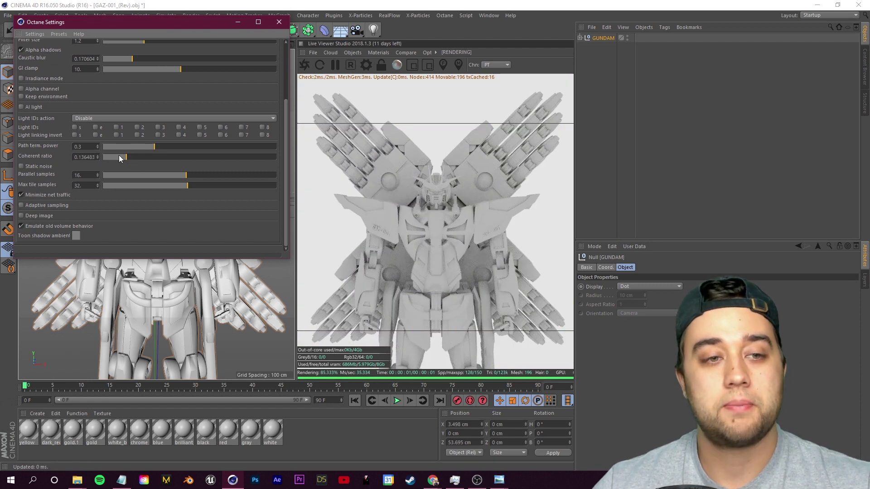
left_click_drag(118, 156, 61, 146)
left_click(155, 157)
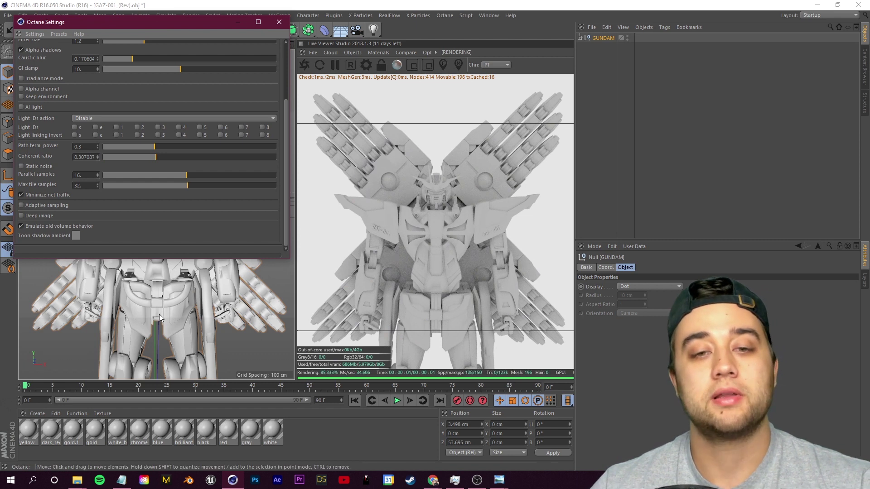
left_click(219, 157)
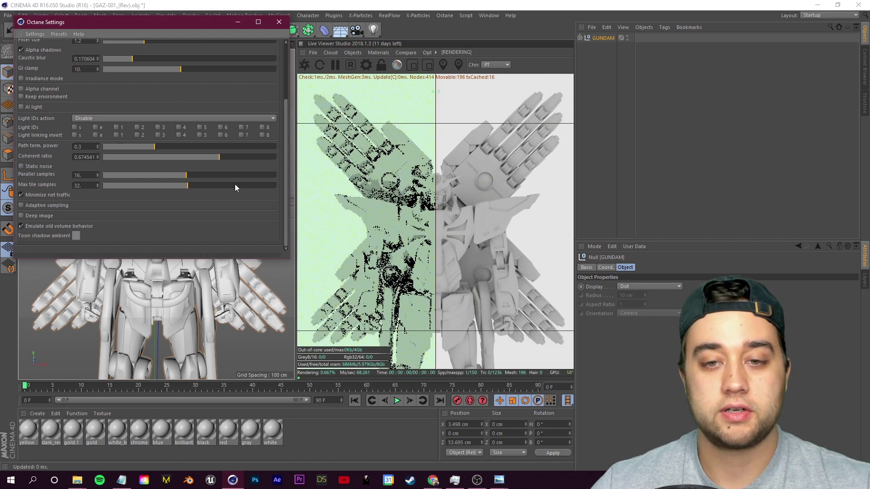
left_click_drag(135, 22, 73, 80)
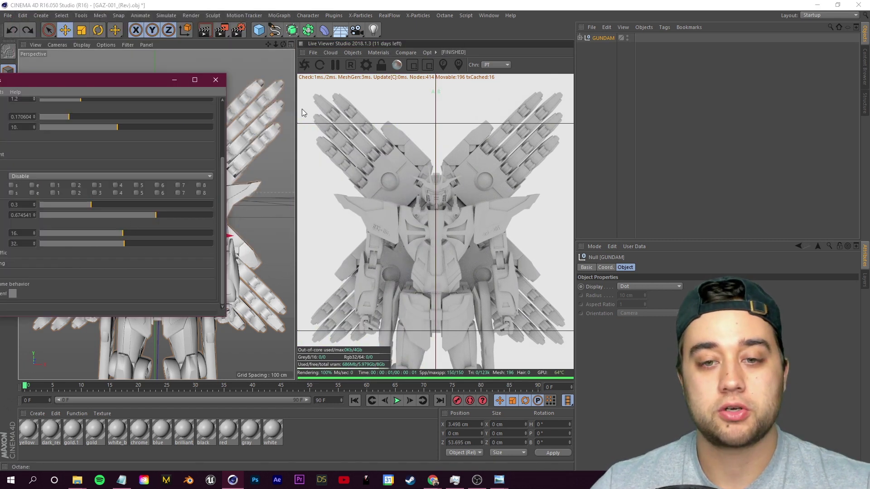
left_click(172, 215)
left_click(406, 268)
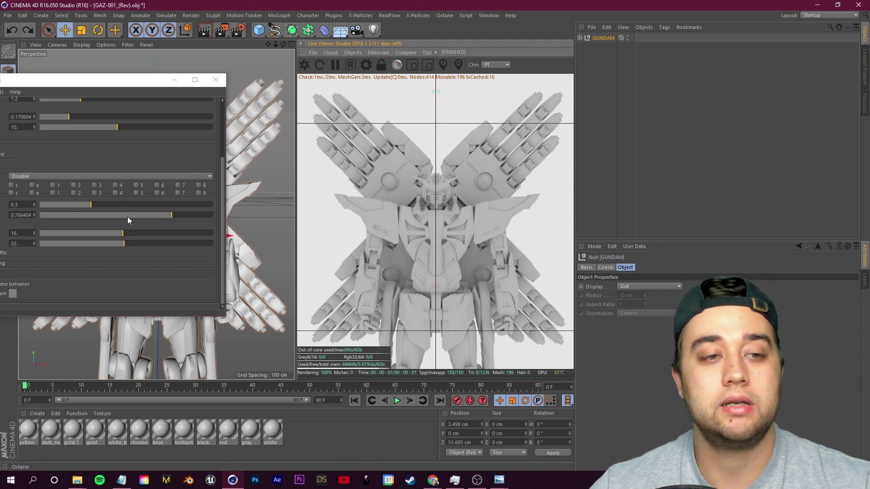
left_click_drag(127, 216, 26, 216)
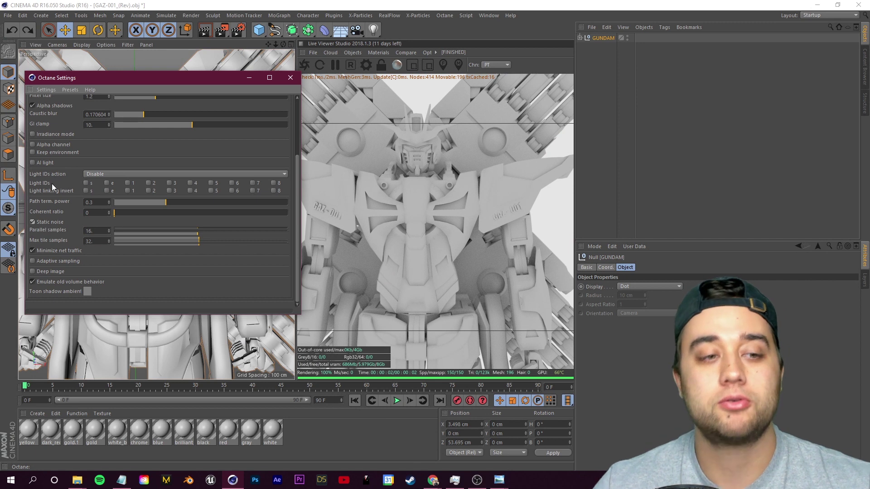
- Enable adaptive sampling for the Pathtracing kernel and close the Octane settings
left_click(37, 262)
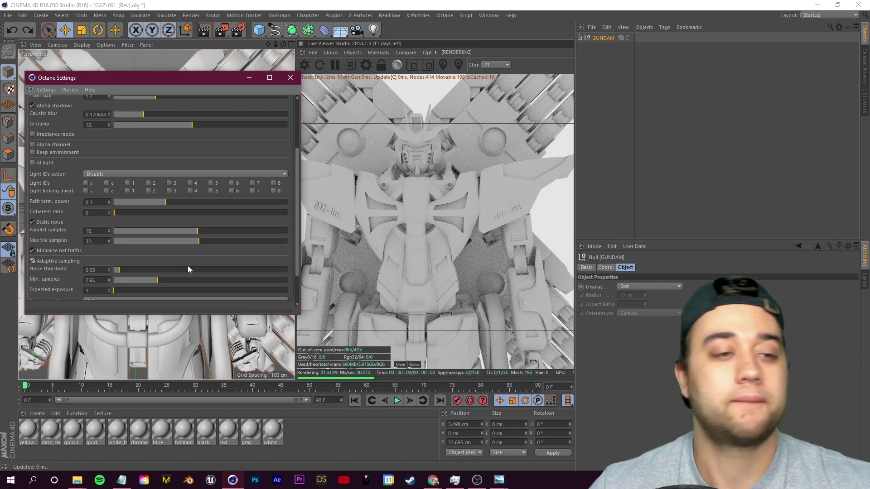
scroll(188, 269, "down", 3)
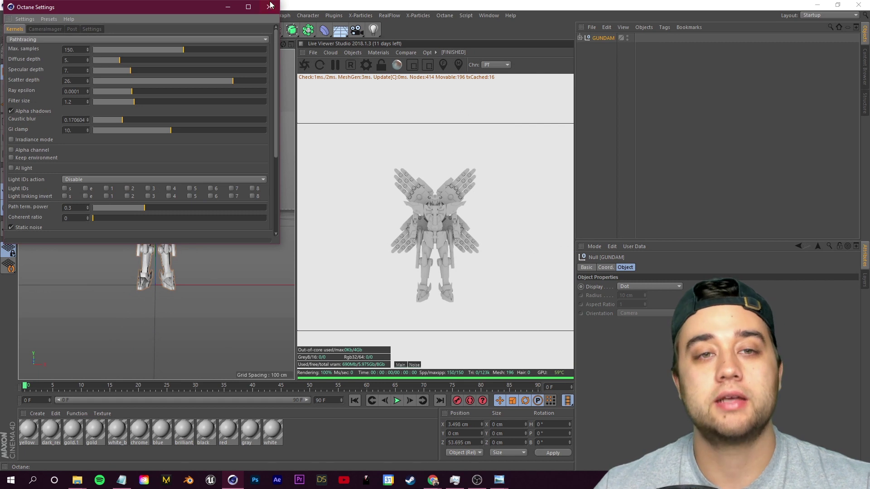
left_click(270, 6)
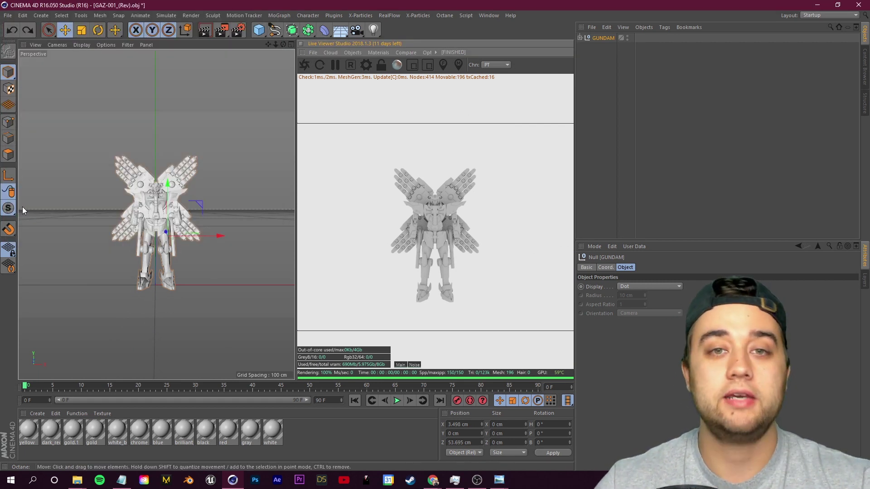
- Add an Octane camera and, looking through it, pull it back until the whole Gundam is in frame
left_click(782, 41)
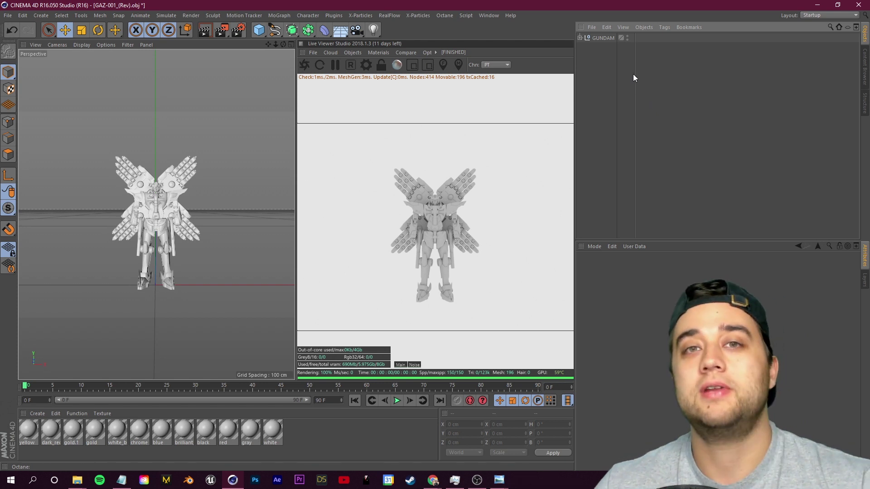
scroll(197, 195, "up", 3)
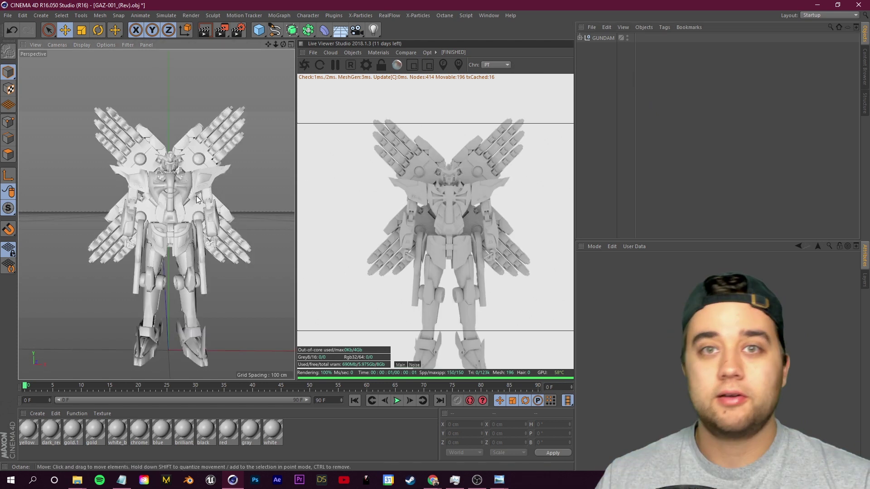
left_click(354, 53)
left_click(355, 52)
left_click(353, 52)
mouse_move(375, 94)
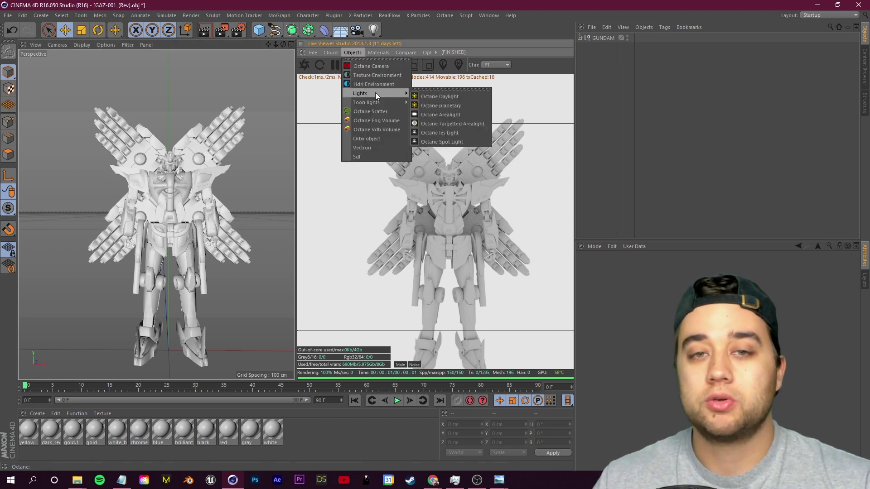
left_click(368, 66)
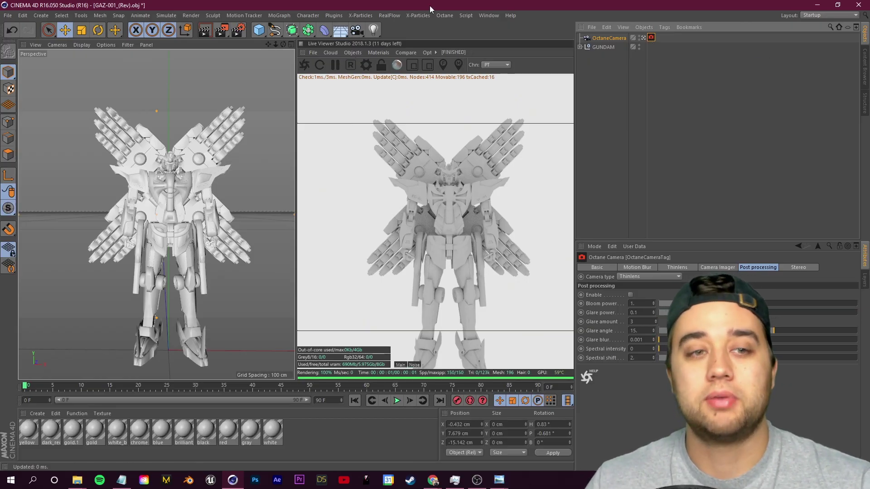
mouse_move(269, 44)
left_mouse_down()
mouse_move(256, 49)
mouse_move(279, 46)
left_mouse_up()
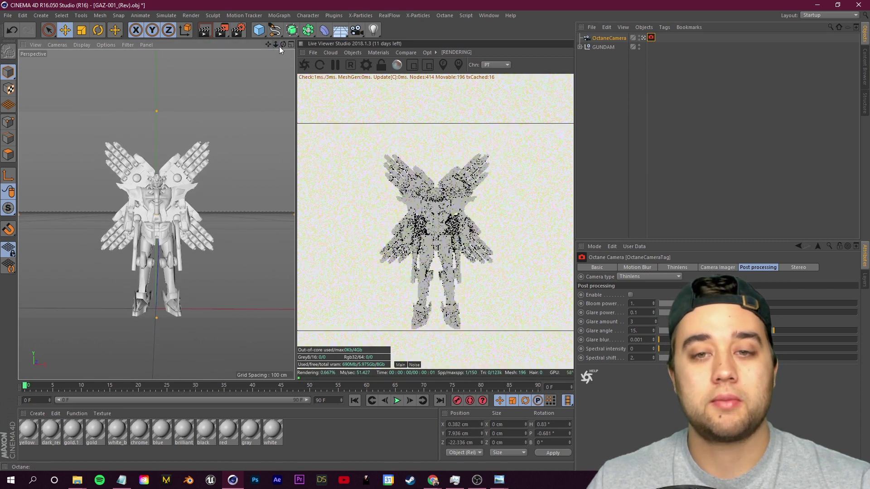
- Leave the camera view, inspect the Octane camera's placement in the scene from outside, and look through the camera again
left_click(643, 38)
scroll(113, 219, "down", 5)
left_click_drag(150, 204, 109, 186, "alt")
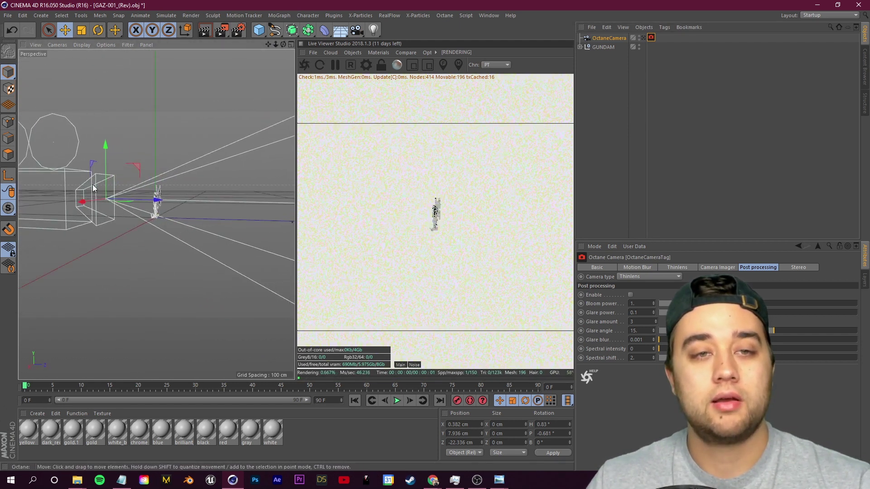
left_click_drag(268, 46, 265, 50)
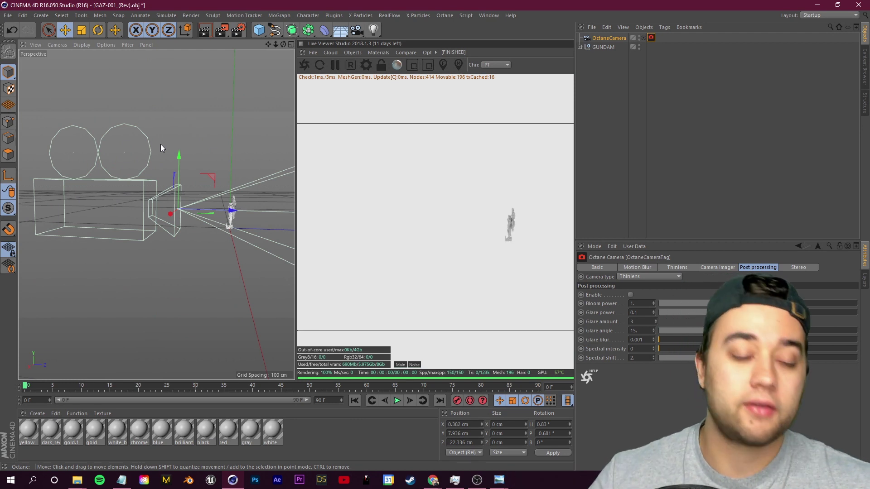
left_click_drag(165, 135, 192, 149, "alt")
left_click_drag(216, 113, 181, 137, "alt")
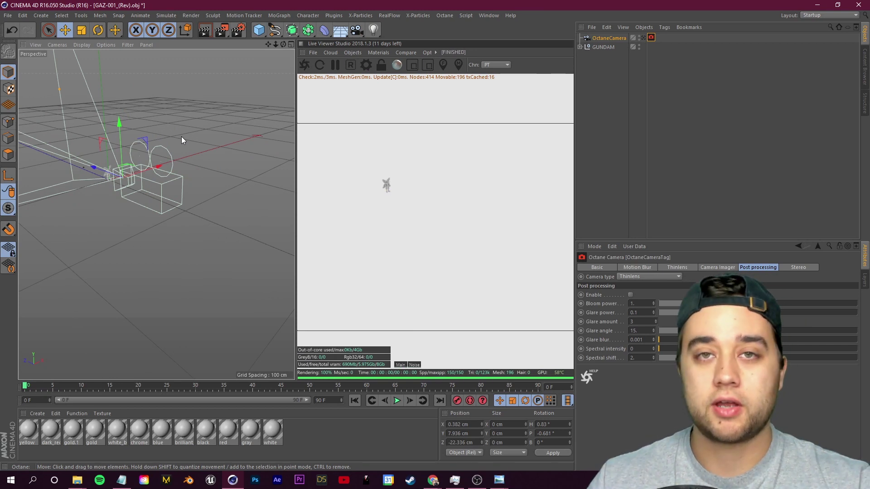
left_click(642, 38)
left_click(643, 38)
left_click(642, 38)
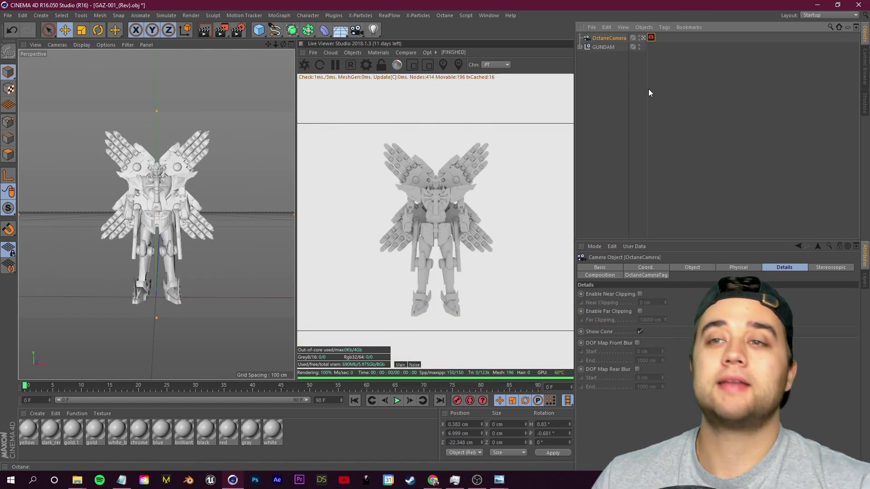
- Review the Octane camera tag's basic, motion blur and thin lens settings
left_click(649, 71)
left_click(651, 38)
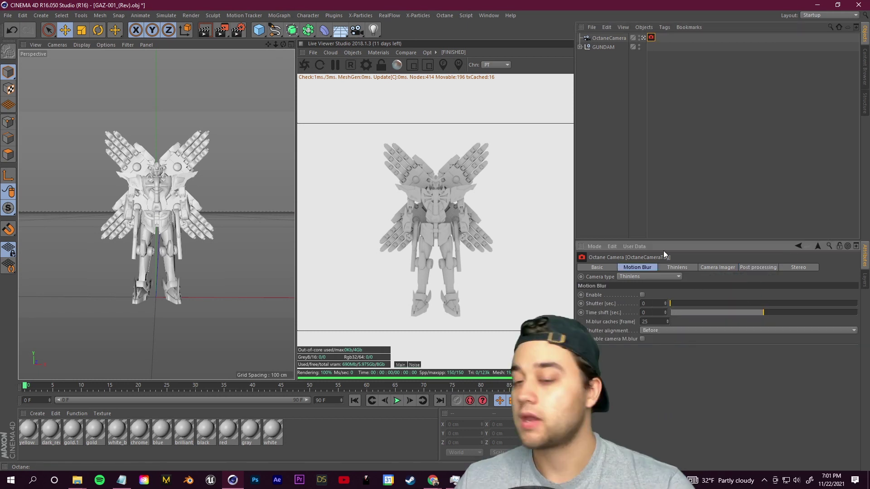
left_click(605, 268)
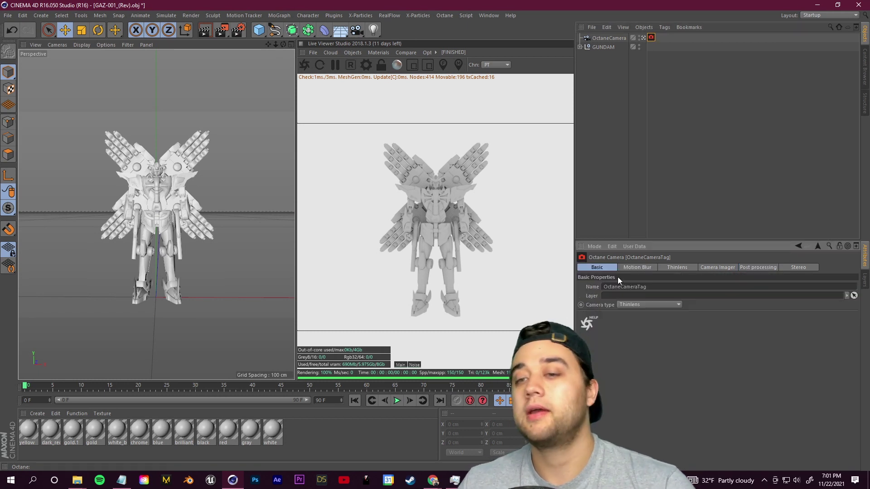
left_click(637, 268)
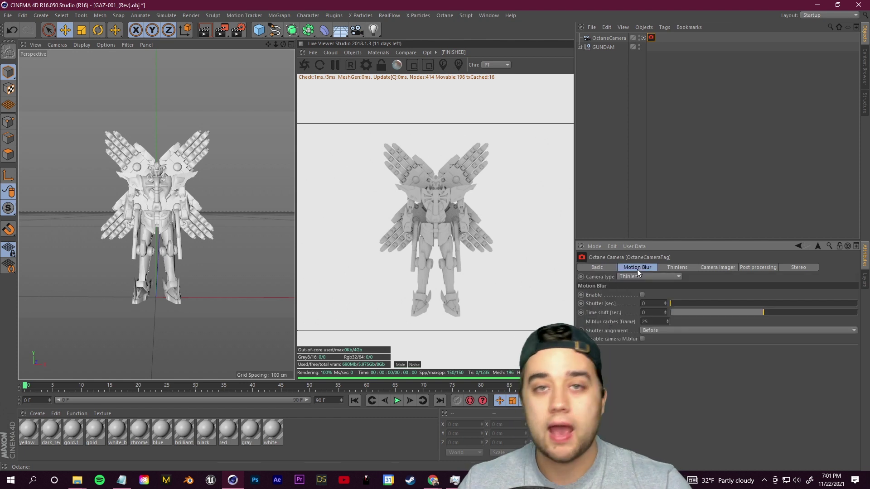
left_click(679, 269)
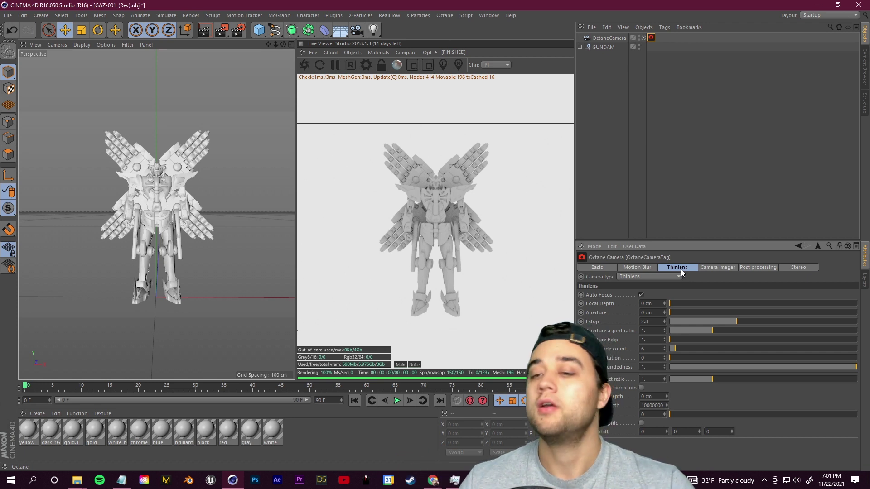
- Disable auto focus, set the focal depth to about 24 cm and aperture to about 2.94 cm, and pick the focus on the Gundam's torso
left_click(641, 294)
left_click_drag(670, 303, 806, 312)
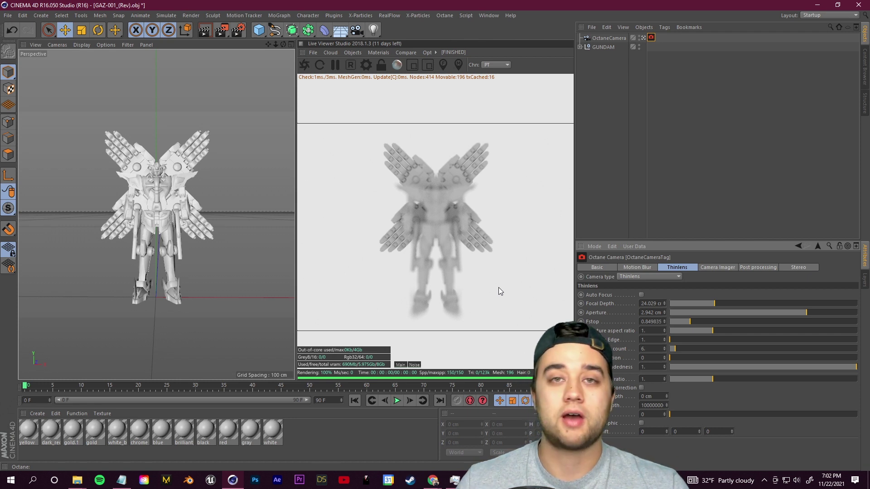
left_click(444, 64)
left_click(438, 205)
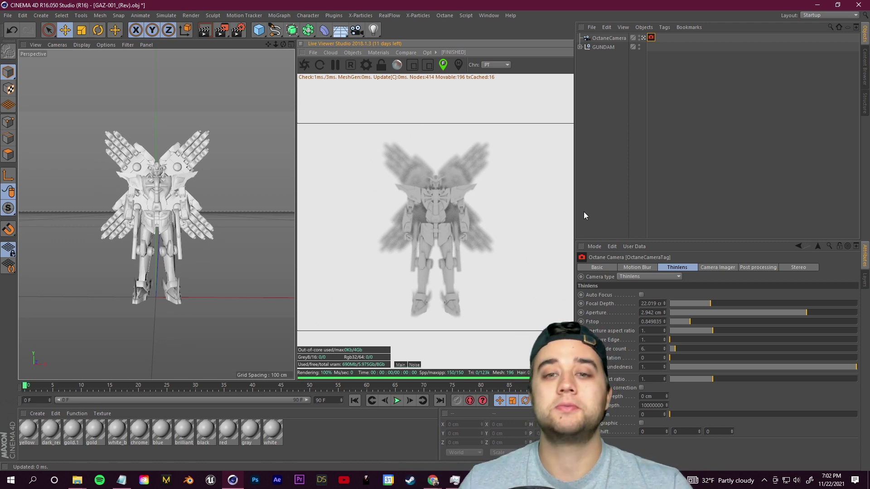
- Enable the Octane camera's camera imager, and turn auto focus back on with focal depth and aperture at 0 cm
left_click(717, 267)
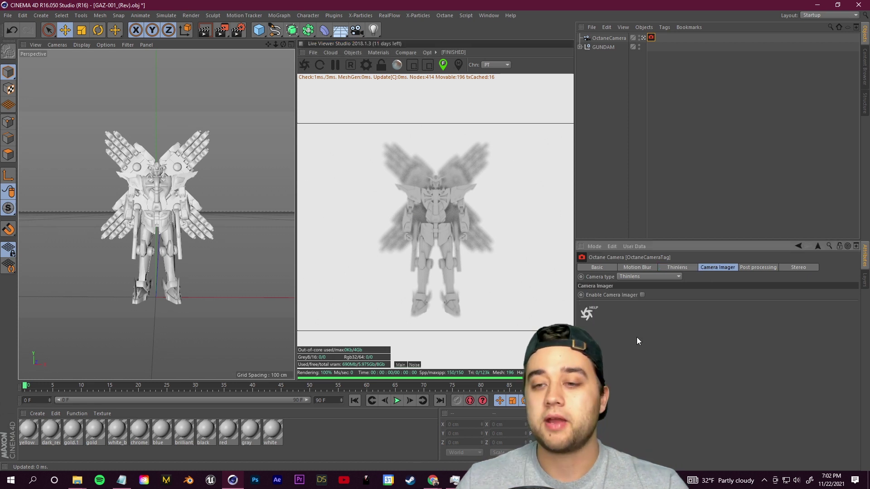
left_click(642, 295)
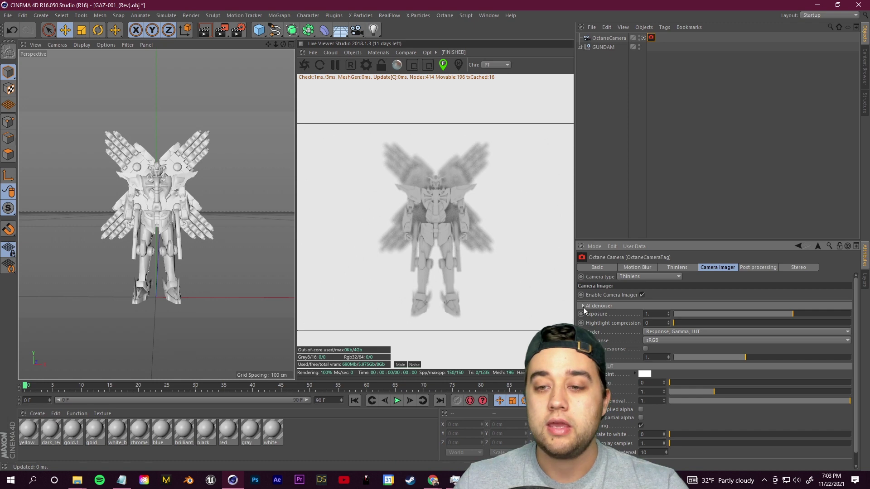
left_click_drag(270, 42, 272, 42)
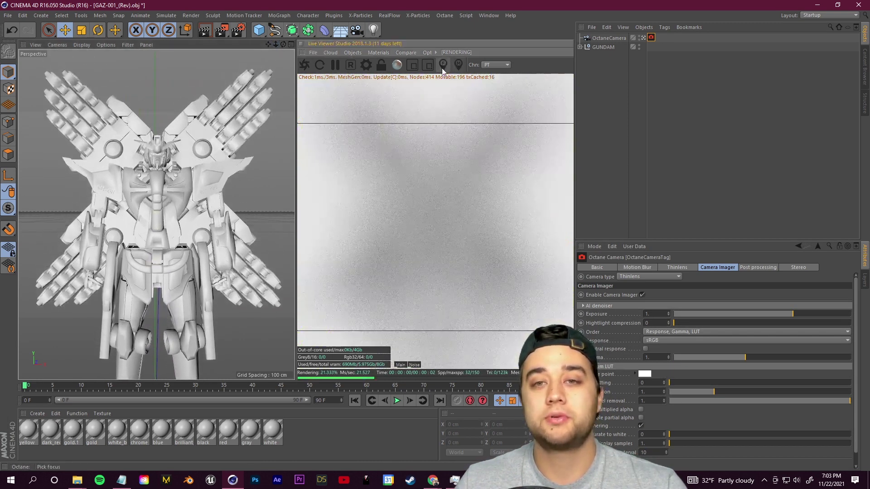
left_click(677, 268)
left_click_drag(687, 303, 648, 308)
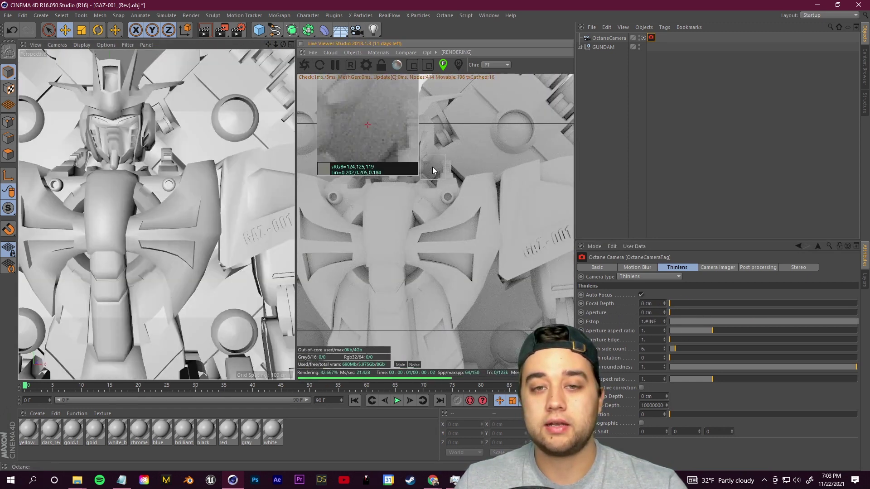
key("h")
- Add an Octane daylight and rotate it so the sun lights the Gundam from the front
left_click(353, 53)
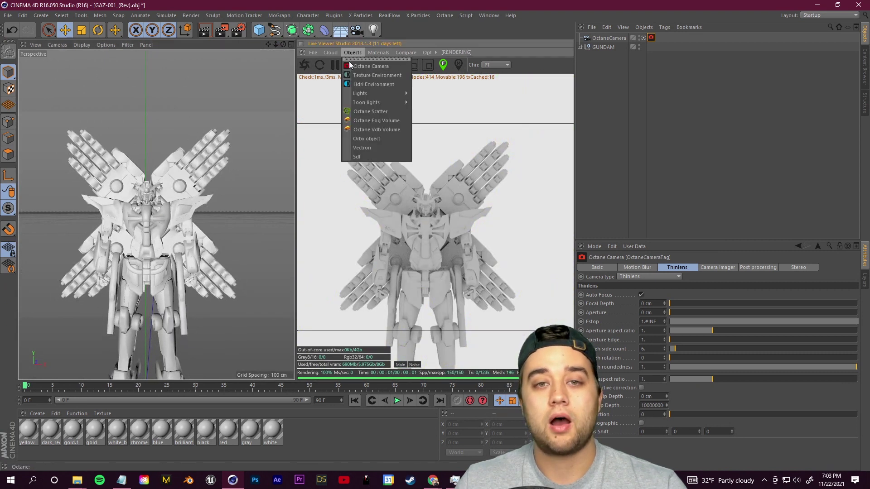
mouse_move(375, 94)
left_click(439, 97)
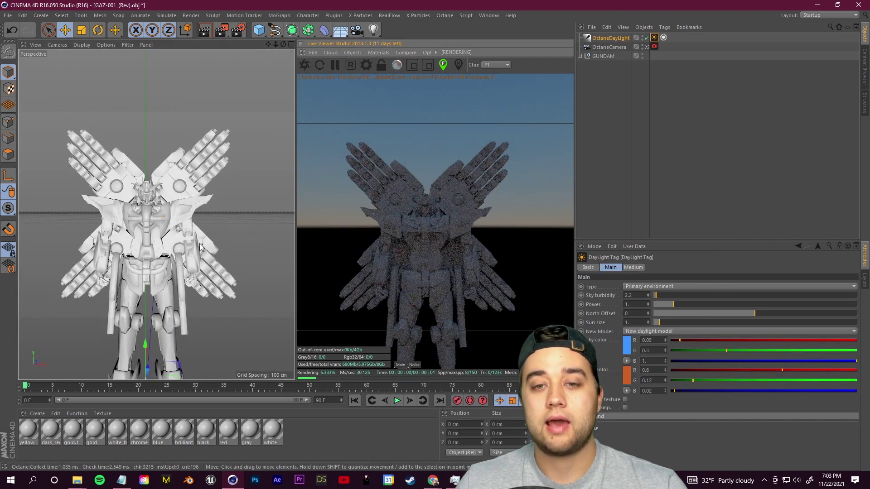
scroll(187, 194, "down", 5)
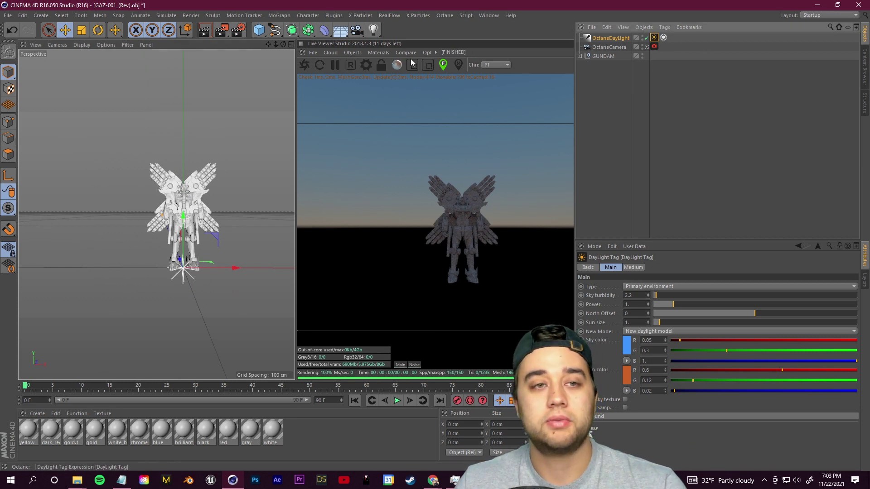
left_click(99, 30)
left_click_drag(213, 267, 185, 243)
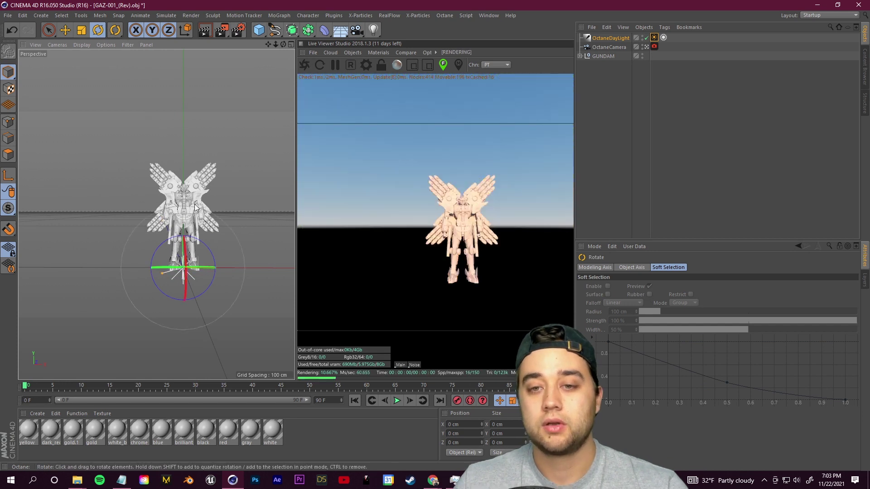
- Reduce the Pathtracing kernel's max samples to 10 in the Octane settings
scroll(205, 268, "up", 3)
left_click_drag(177, 306, 223, 305)
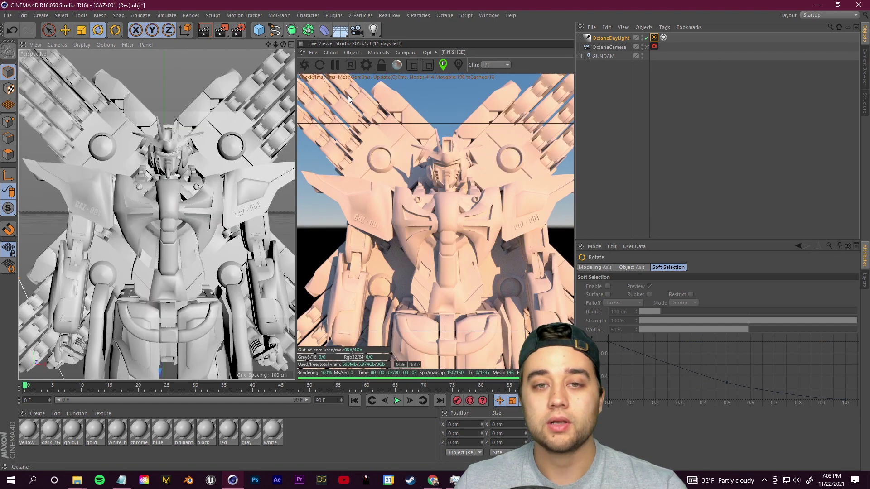
left_click(366, 64)
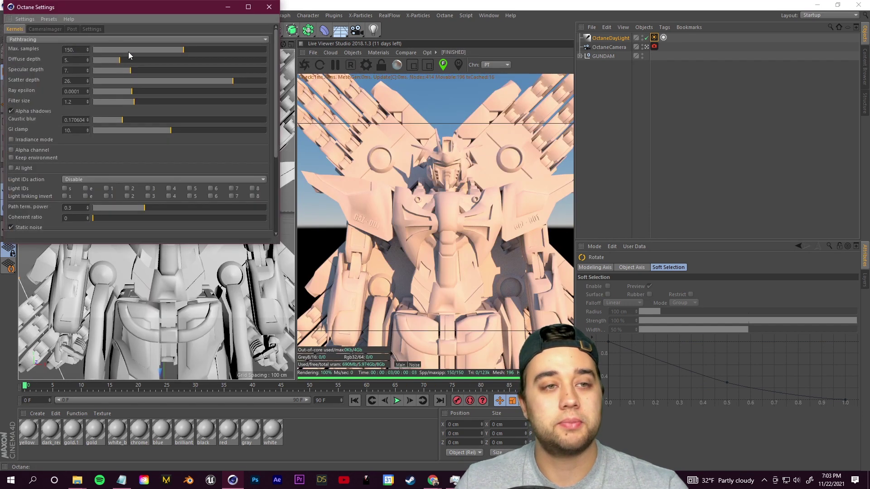
left_click_drag(116, 50, 134, 50)
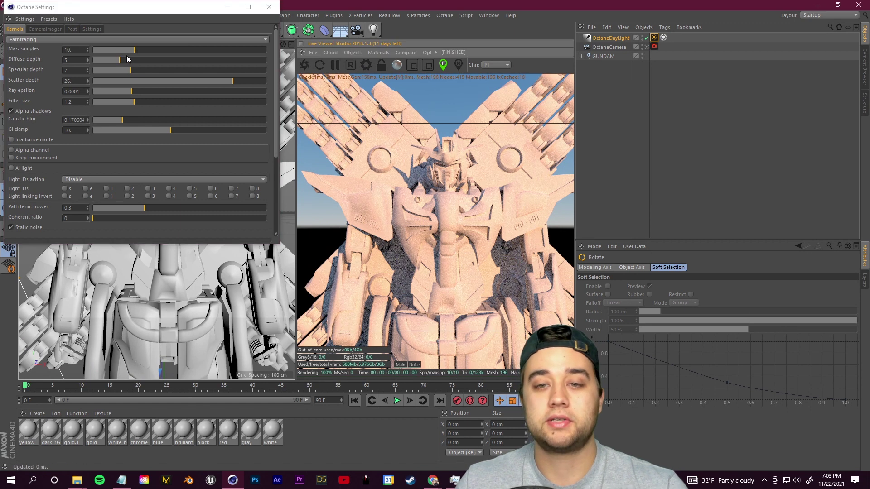
left_click(268, 7)
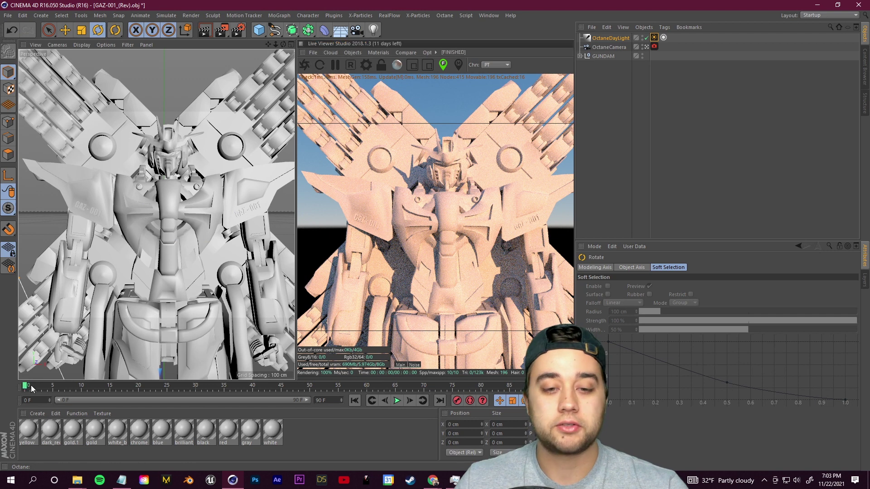
- Enable the AI denoiser in the Octane camera tag's camera imager settings
mouse_move(284, 44)
left_mouse_down()
mouse_move(253, 45)
mouse_move(317, 46)
mouse_move(269, 49)
left_mouse_up()
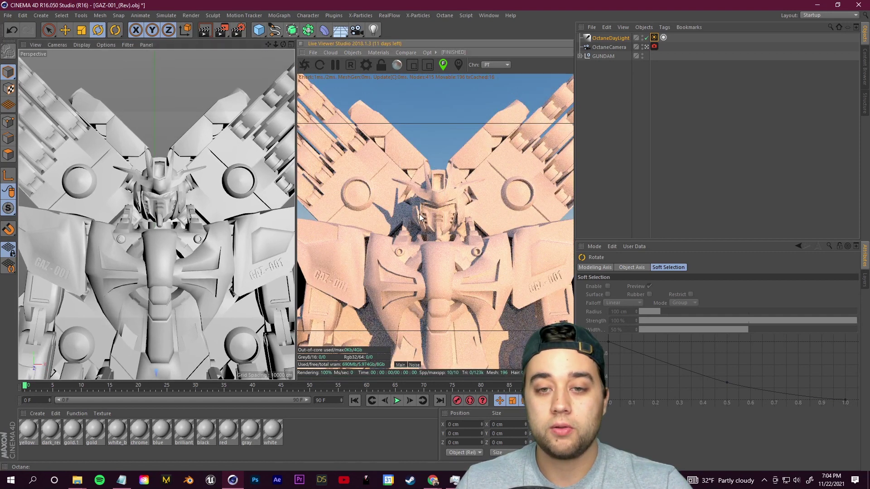
left_click(655, 47)
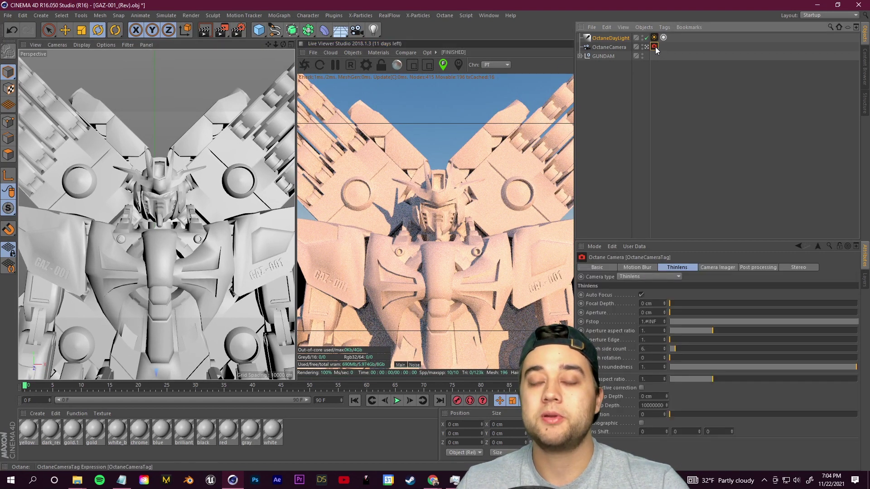
left_click(712, 268)
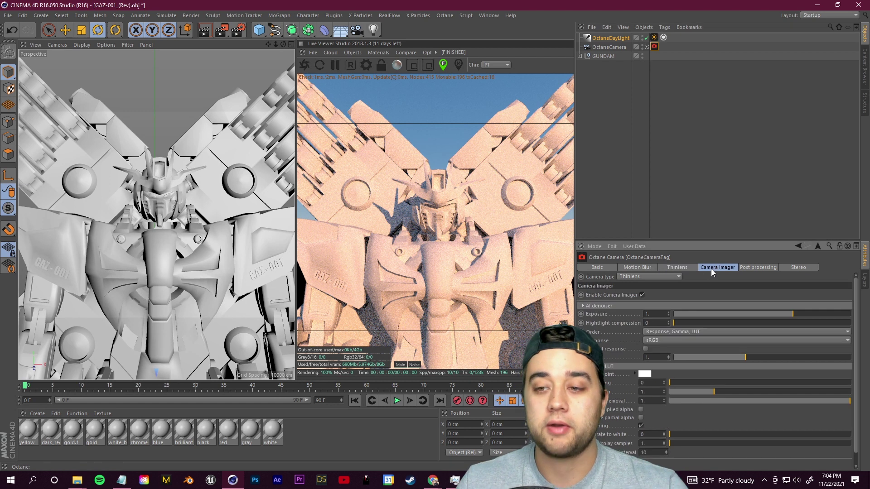
left_click(584, 306)
left_click(648, 315)
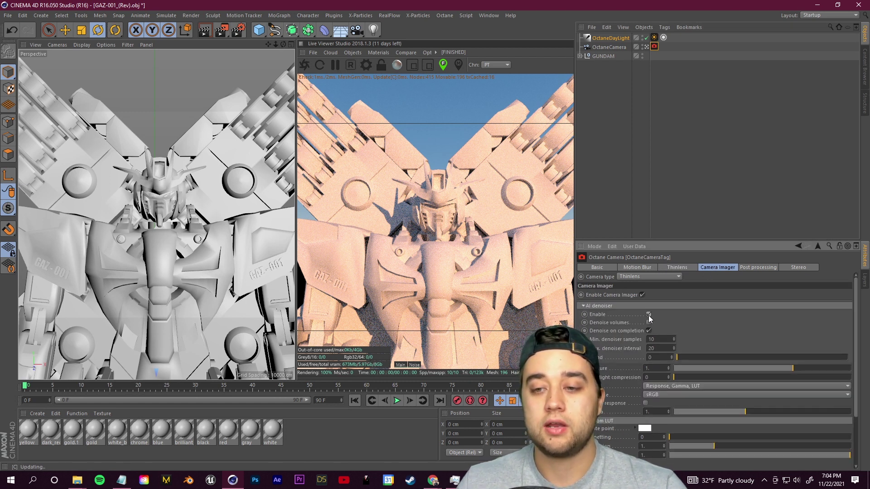
left_click(648, 314)
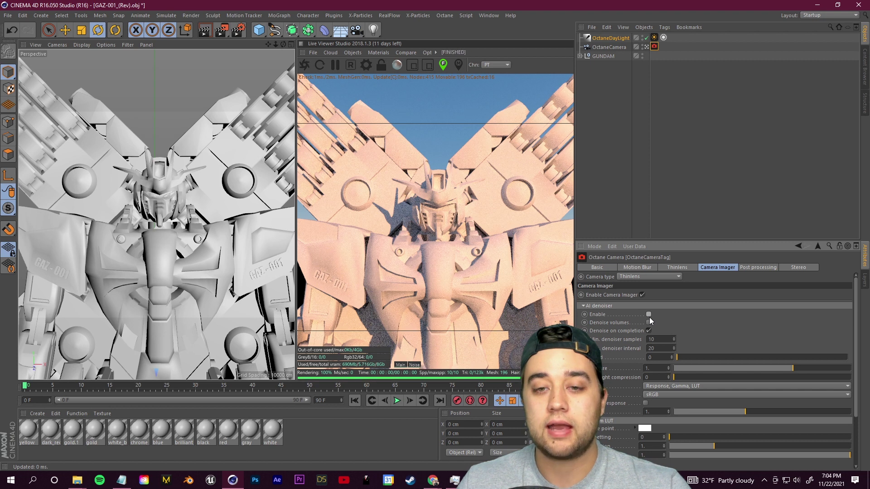
left_click(648, 316)
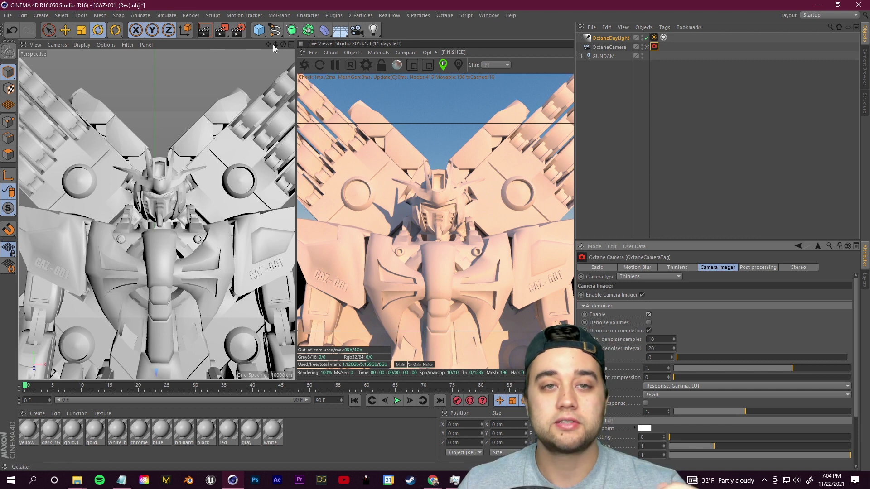
- Compare the Main and denoised render passes on the Gundam's head and torso
left_click_drag(283, 45, 287, 44)
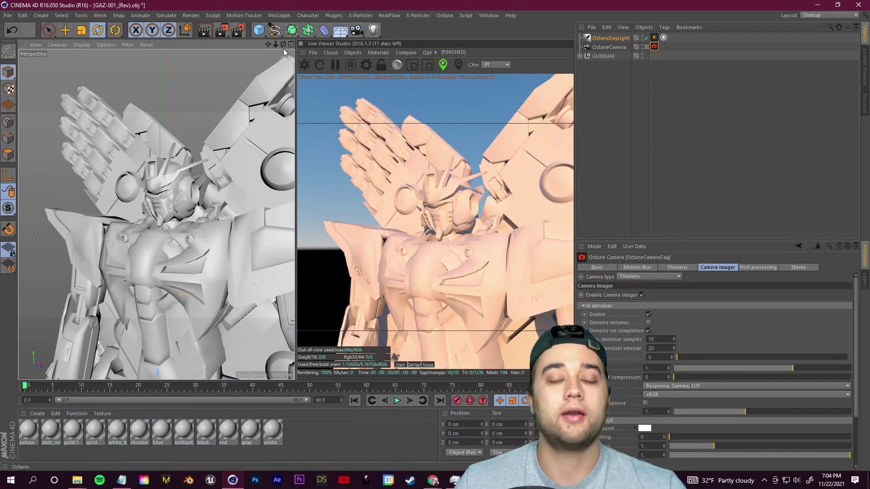
left_click(427, 365)
left_click(401, 366)
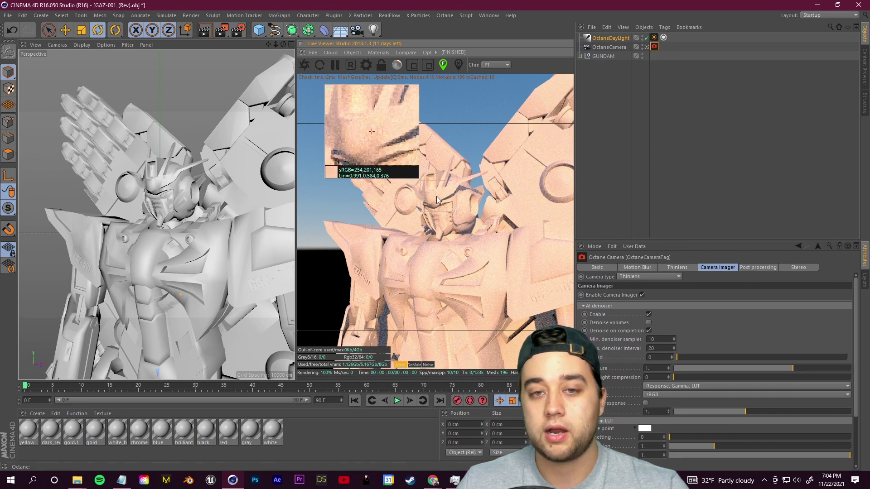
left_click_drag(284, 45, 284, 47)
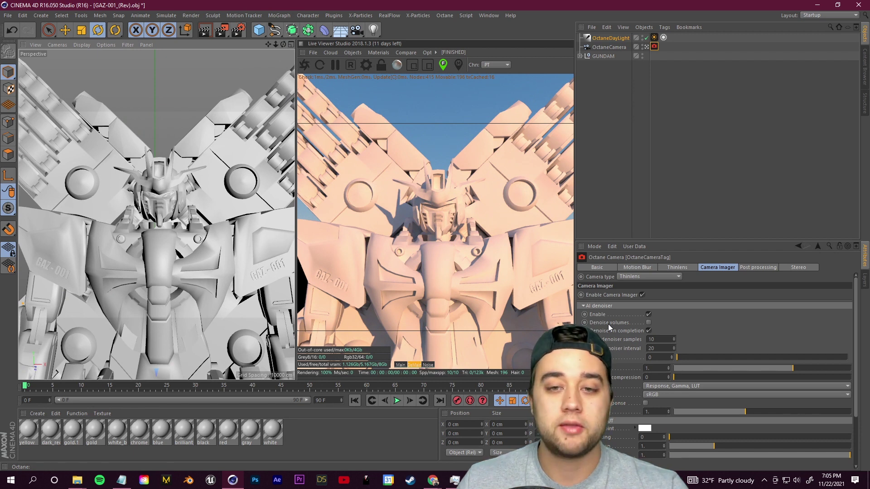
right_click_drag(81, 259, 188, 232, "alt")
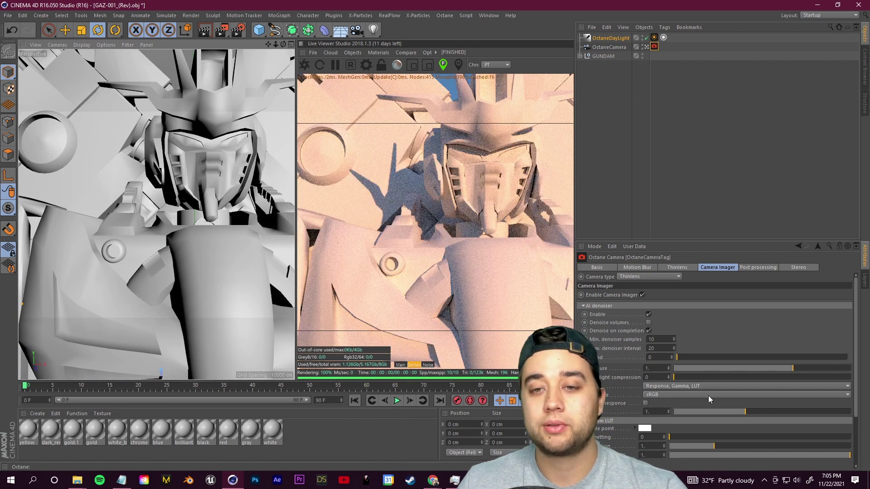
key("ctrl+shift+z")
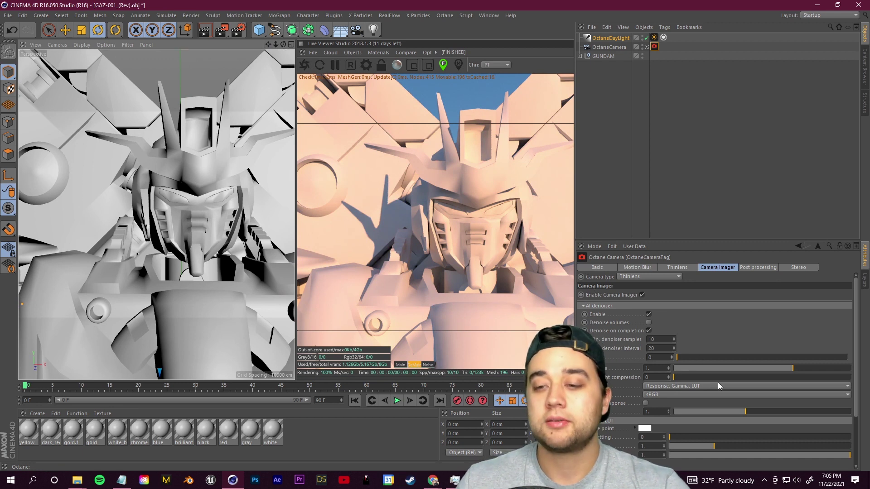
- Set the AI denoiser blend to about 0.22 and the Pathtracing kernel's max samples to 150
left_click_drag(699, 358, 720, 355)
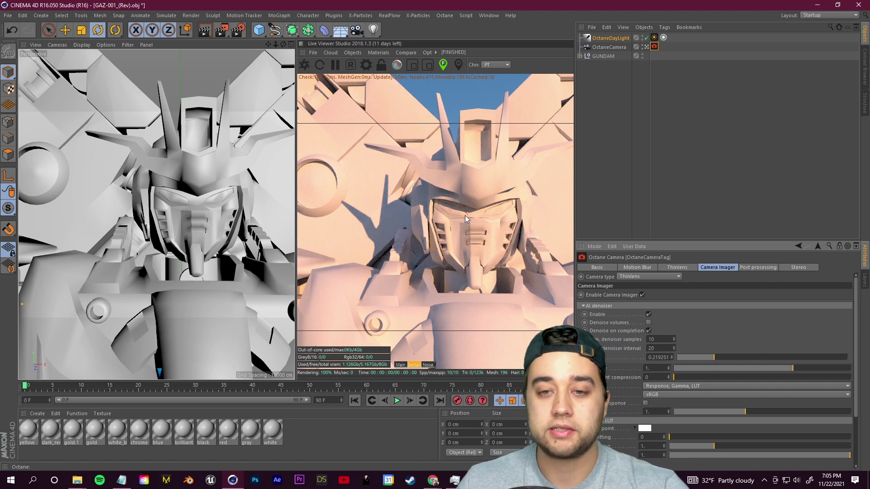
key("h")
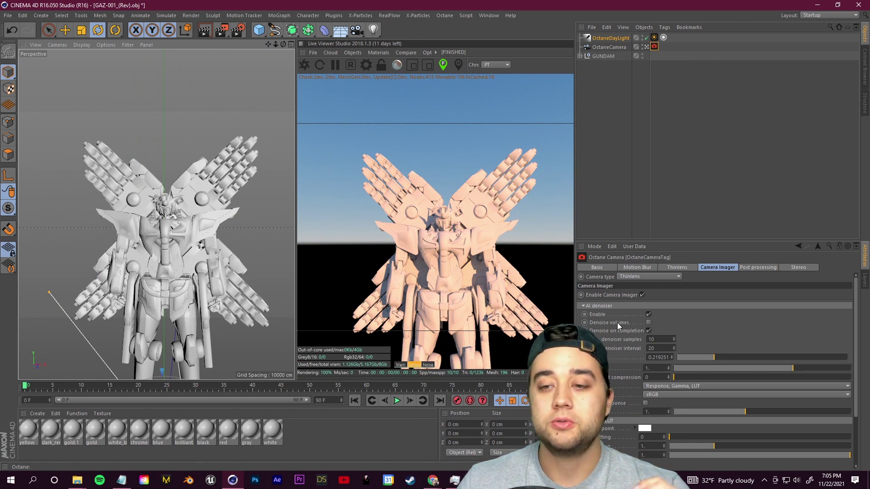
left_click(366, 64)
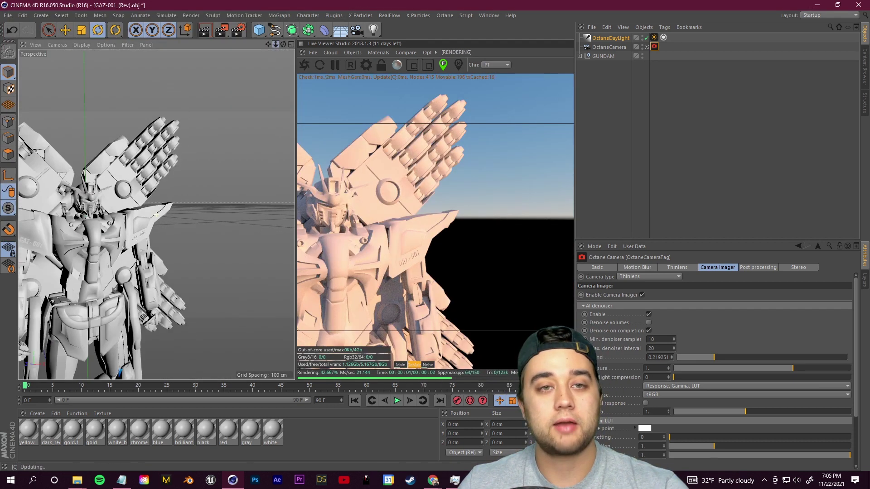
- Switch the renderer in the render settings from Standard to Octane Renderer and open its options
right_click_drag(157, 214, 129, 199, "alt")
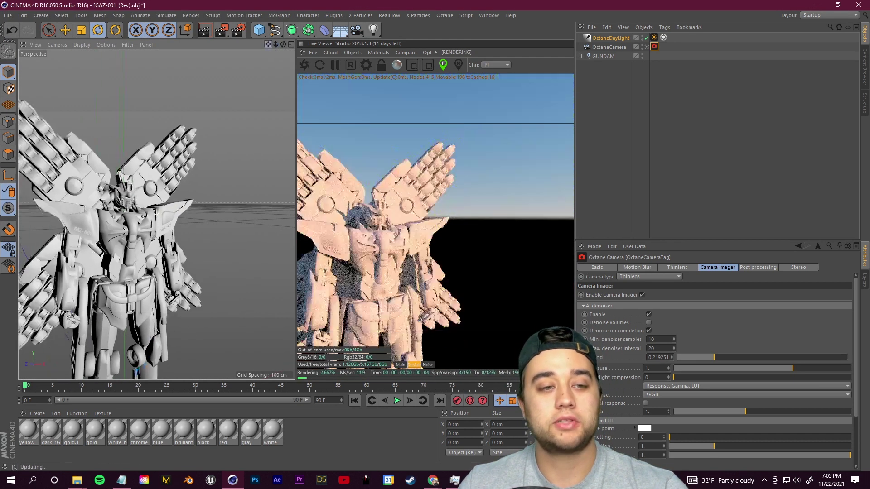
left_click_drag(181, 118, 228, 98, "alt")
left_click_drag(194, 184, 157, 187, "alt")
right_click_drag(157, 188, 191, 172, "alt")
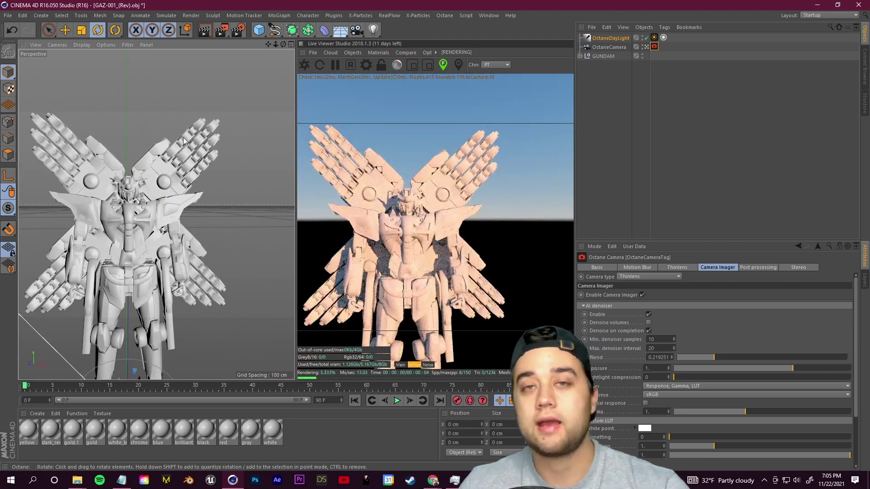
left_click_drag(270, 45, 239, 31)
left_click(239, 31)
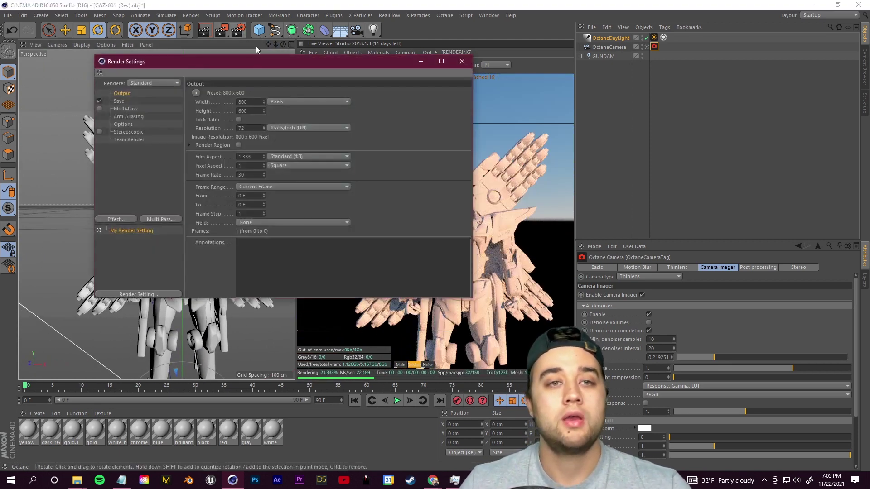
left_click(154, 83)
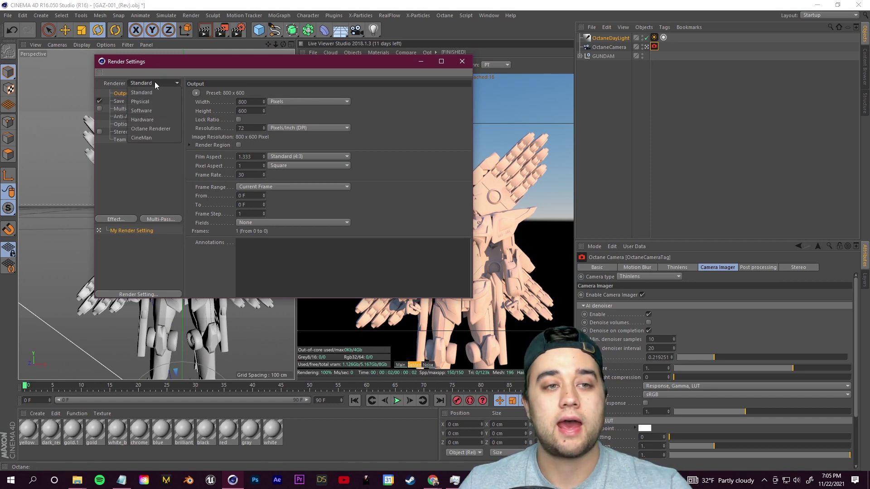
left_click(157, 129)
left_click(120, 148)
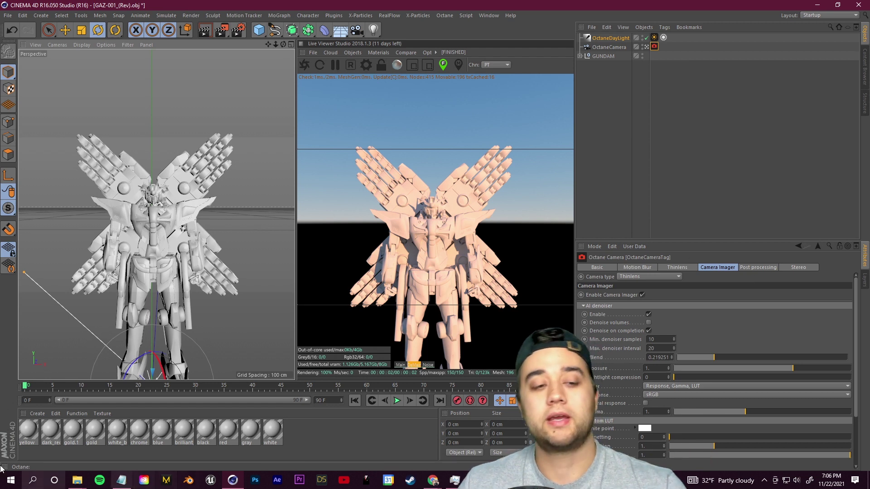
- Create a new standard Octane Material from the C4doctane shaders
left_click(418, 256)
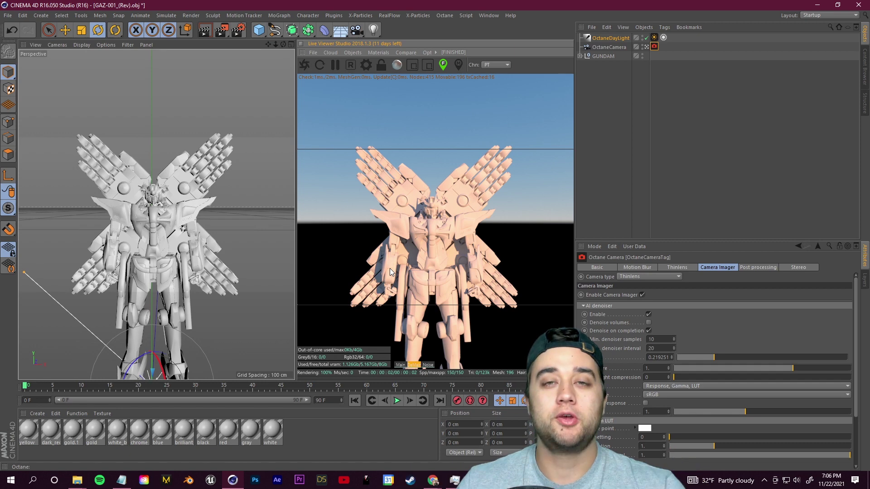
left_click_drag(215, 245, 104, 240, "alt")
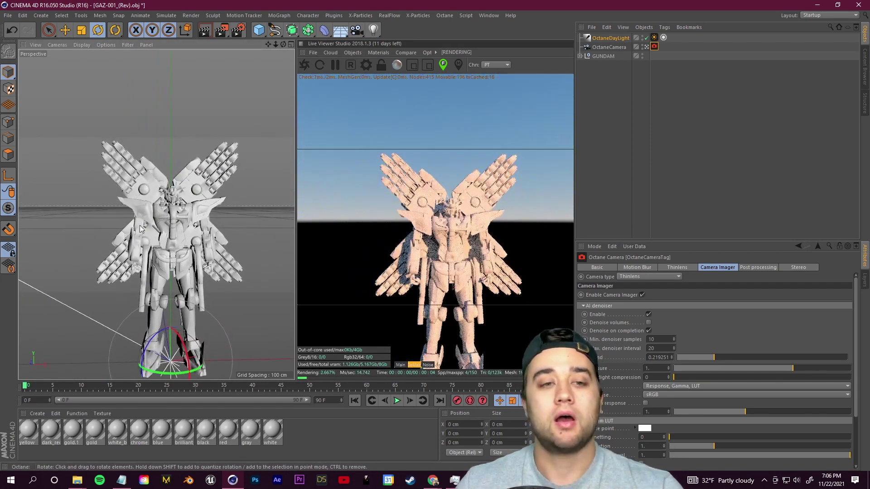
left_click(37, 414)
mouse_move(75, 347)
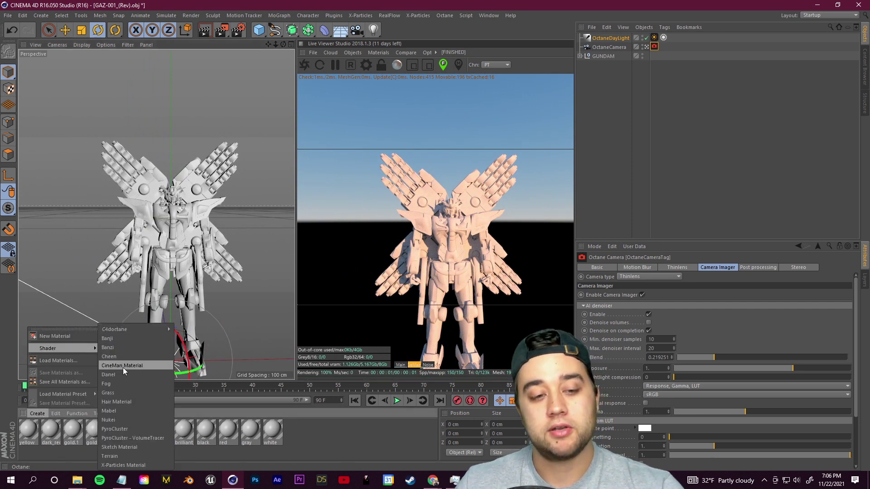
mouse_move(115, 333)
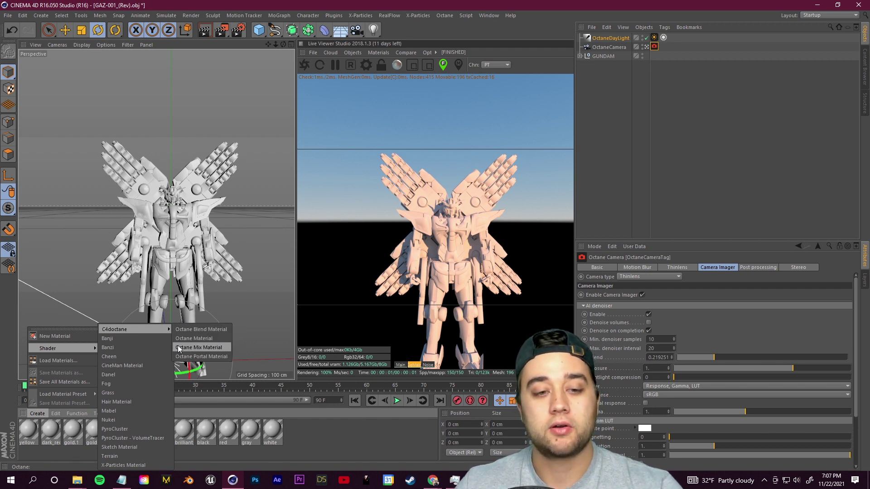
left_click(213, 340)
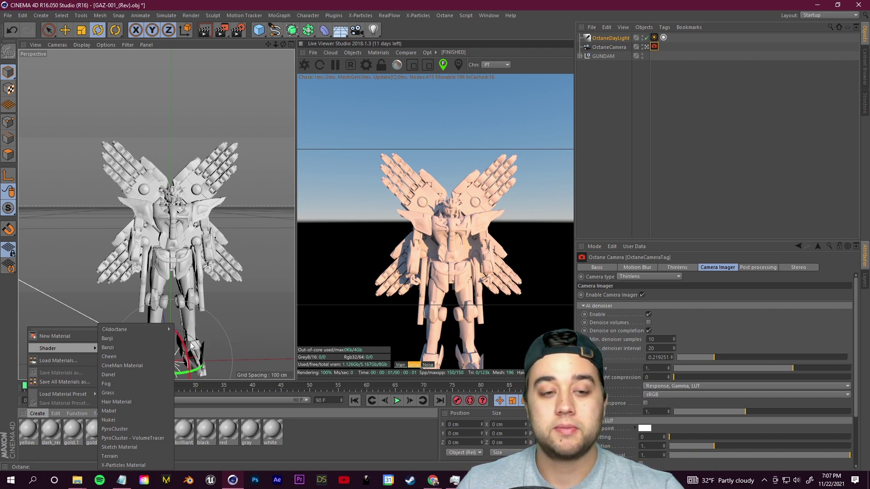
mouse_move(157, 331)
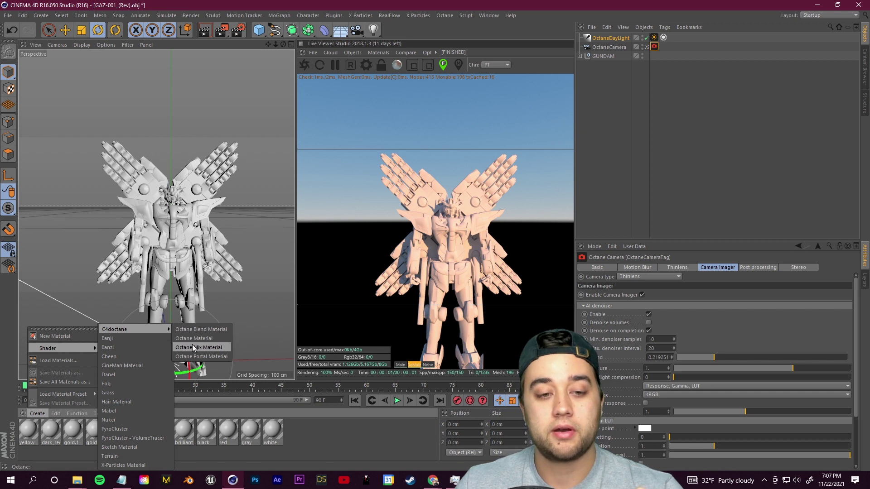
left_click(208, 338)
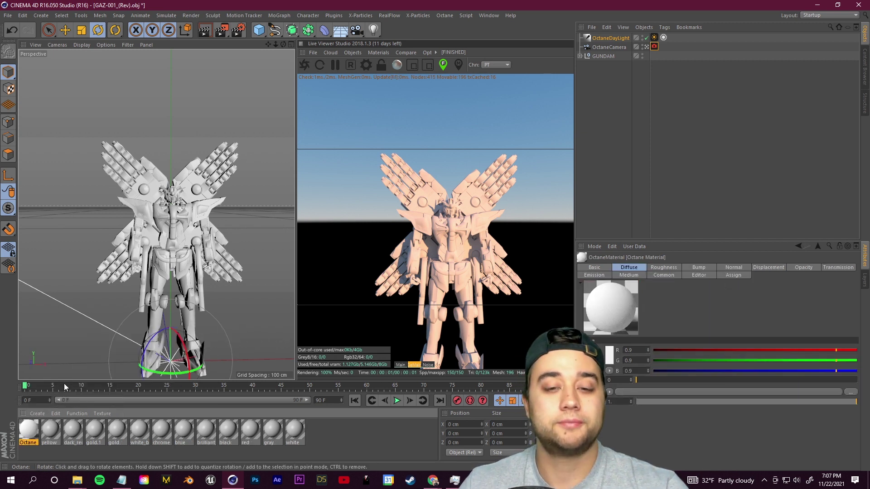
- Expand the GUNDAM group and inspect the chrome texture tag and the Selection 3 polygon selection tag on its first parts
left_click(580, 56)
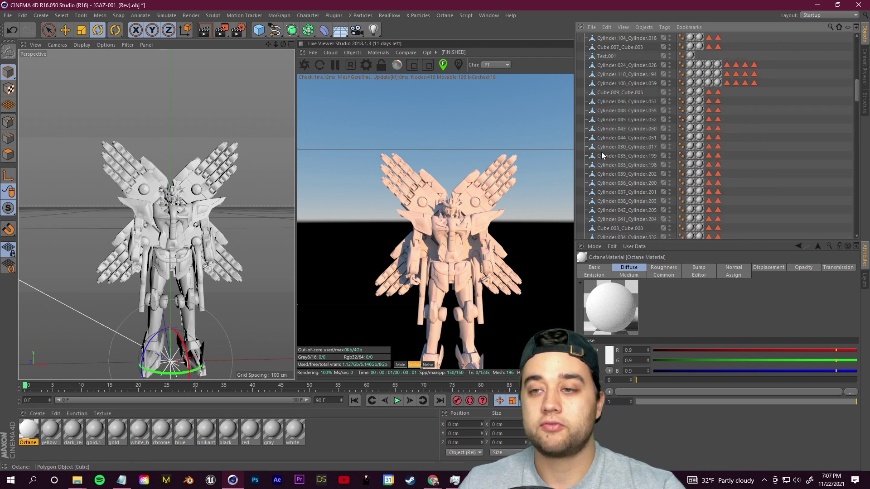
key("ctrl+z")
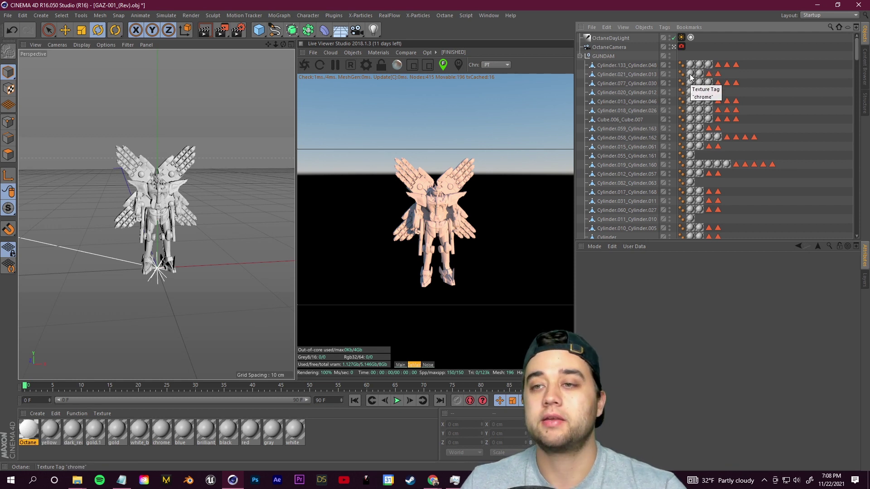
key("ctrl+y")
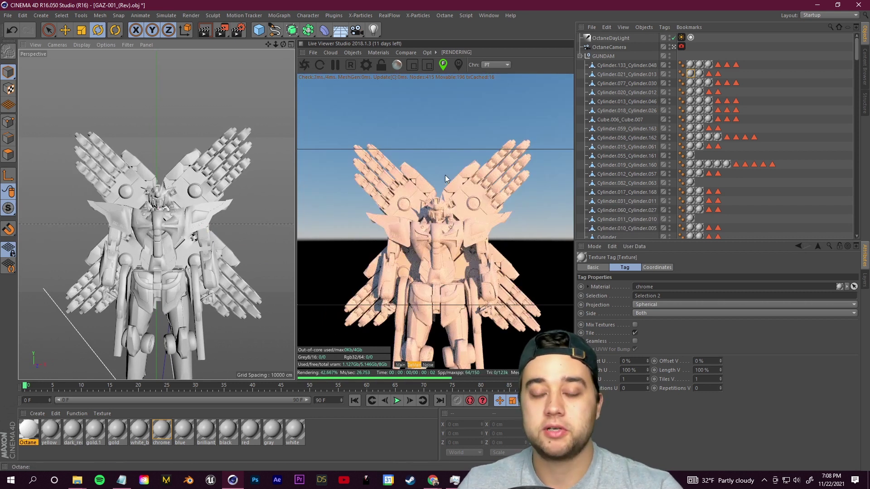
left_click(718, 64)
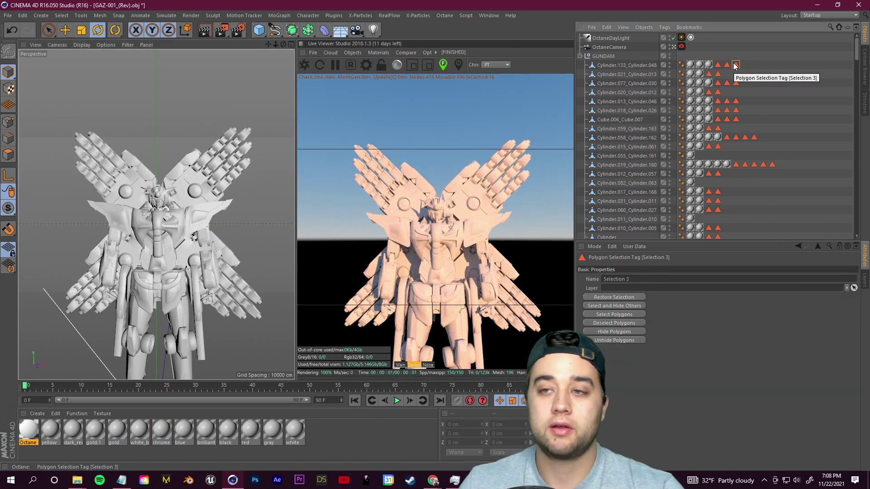
key("h")
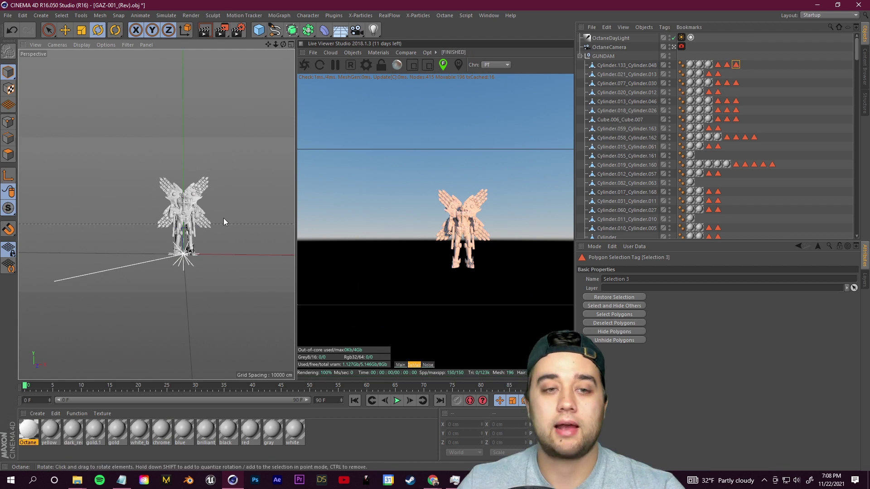
- Select the Gundam's chest piece in the viewport and get a close view of it
left_click(186, 208)
scroll(186, 208, "up", 10)
left_click_drag(228, 157, 181, 191, "alt")
scroll(189, 165, "up", 3)
scroll(188, 165, "down", 5)
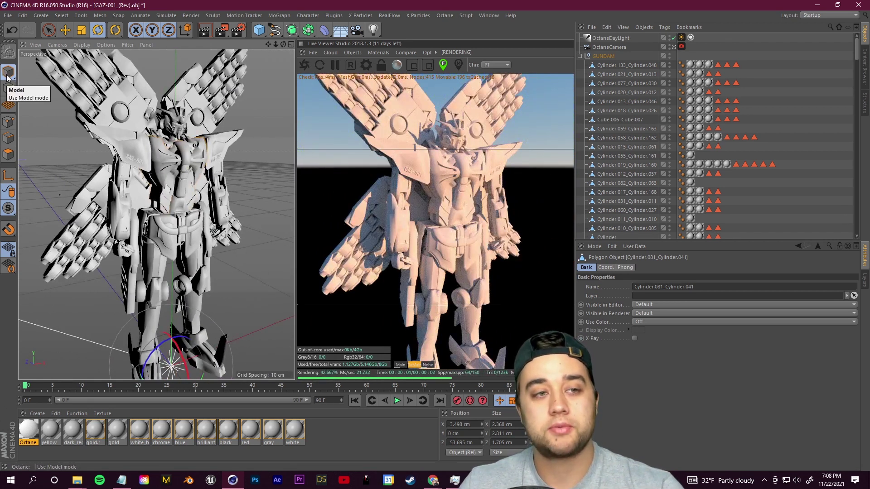
- Examine the chest piece's mesh in the polygon, edge and point component modes
left_click(9, 161)
left_click_drag(283, 44, 268, 79)
scroll(216, 185, "up", 5)
left_click_drag(216, 185, 258, 186, "alt")
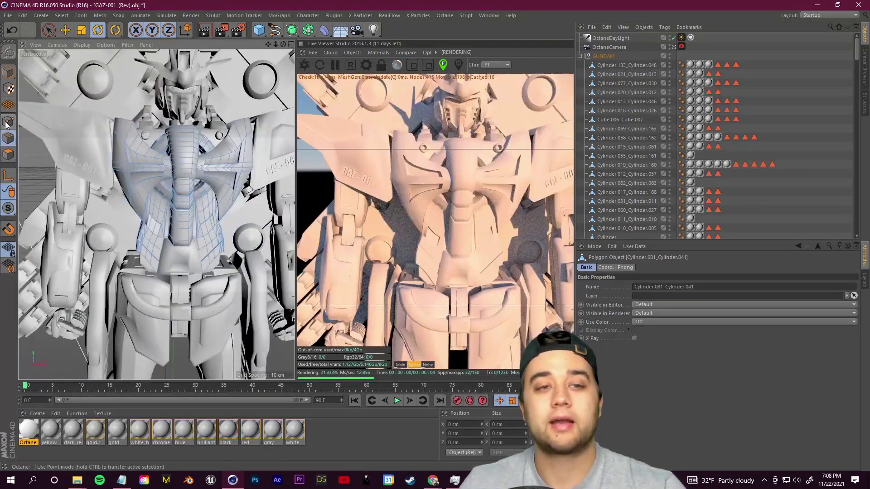
left_click(8, 121)
left_click_drag(236, 149, 214, 146, "alt")
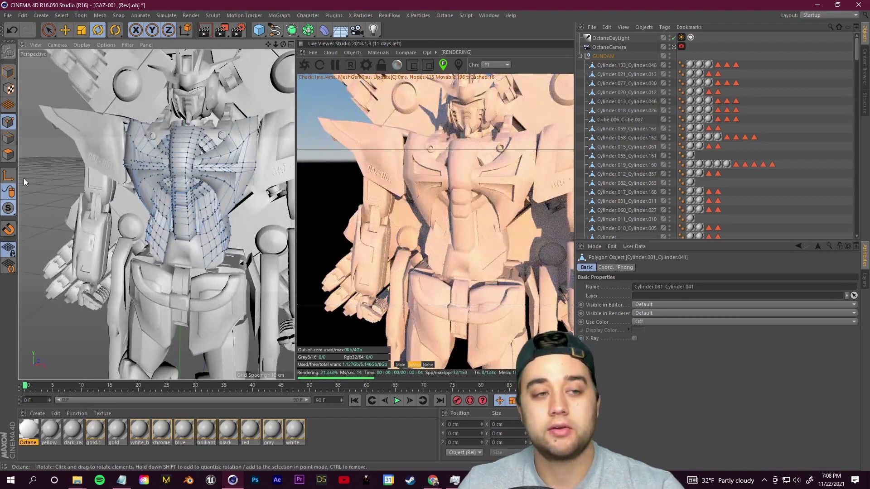
left_click(218, 165)
key("o")
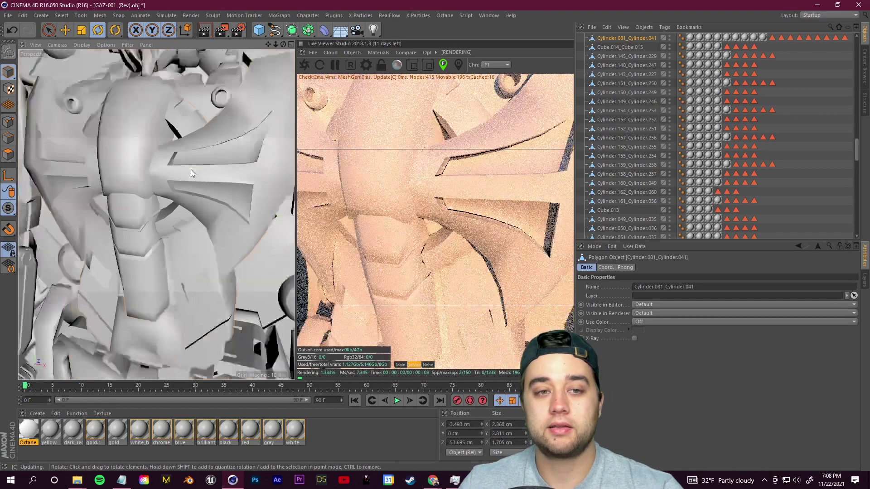
- Locate the selected chest piece in the object hierarchy and rename it CHEST
key("h")
scroll(610, 94, "up", 2)
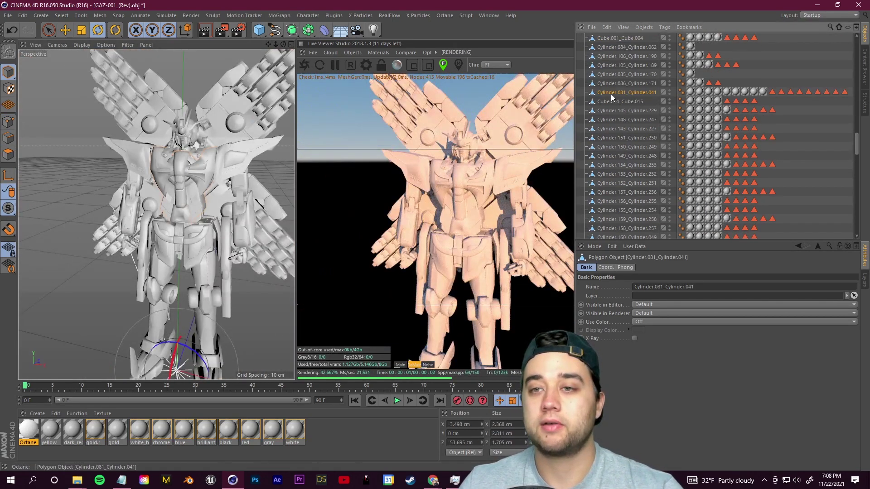
double_click(610, 93)
type("CHEST")
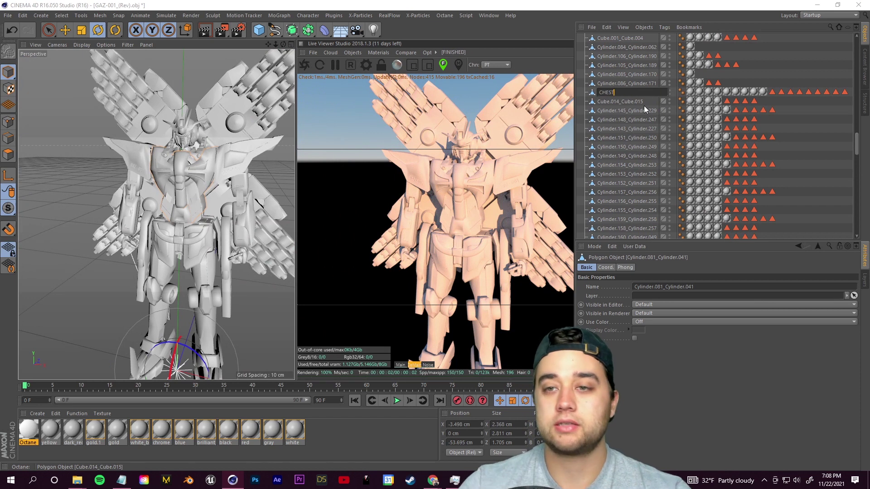
key("Return")
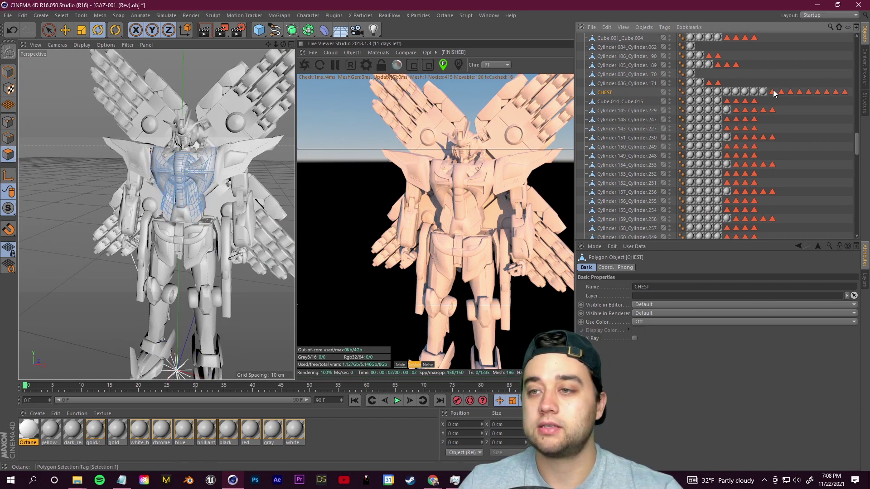
- Check which chest areas the CHEST object's polygon selection tags cover, selecting the polygons of Selection 4, 5, 6 and 7
left_click(773, 92)
double_click(790, 92)
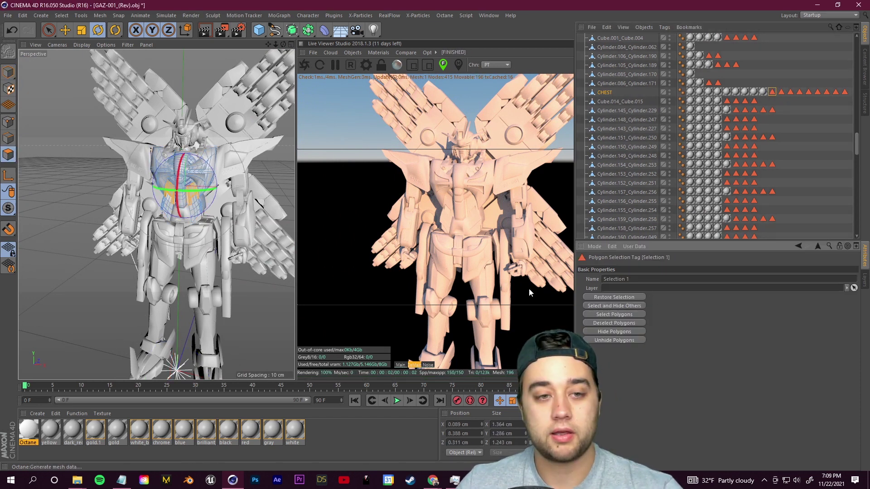
key("s")
left_click(615, 314)
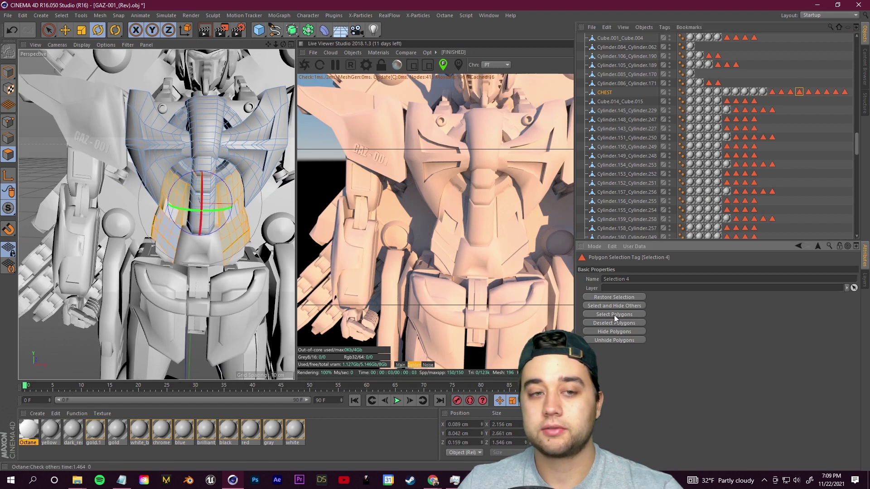
left_click(808, 92)
left_click(614, 315)
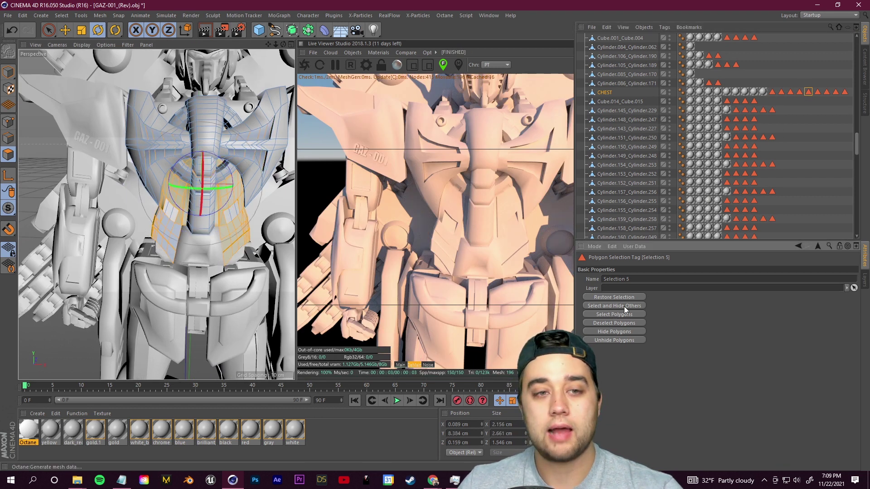
left_click(817, 92)
left_click(614, 314)
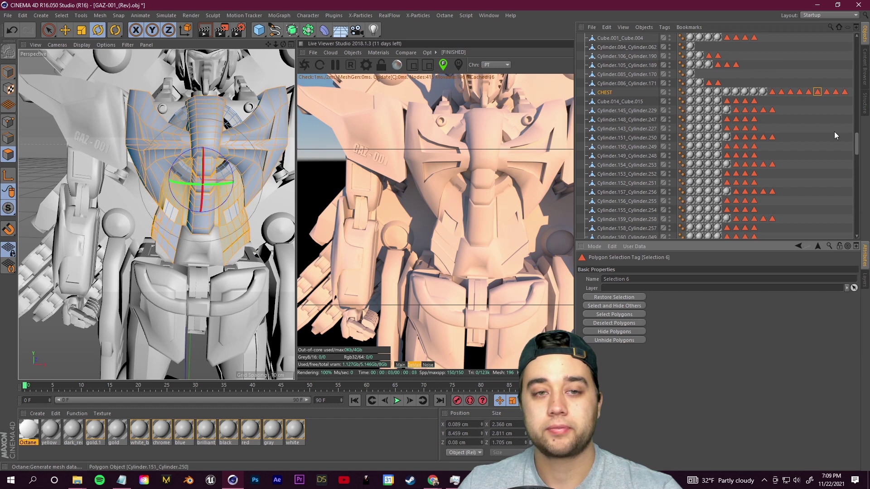
left_click(826, 92)
left_click(629, 314)
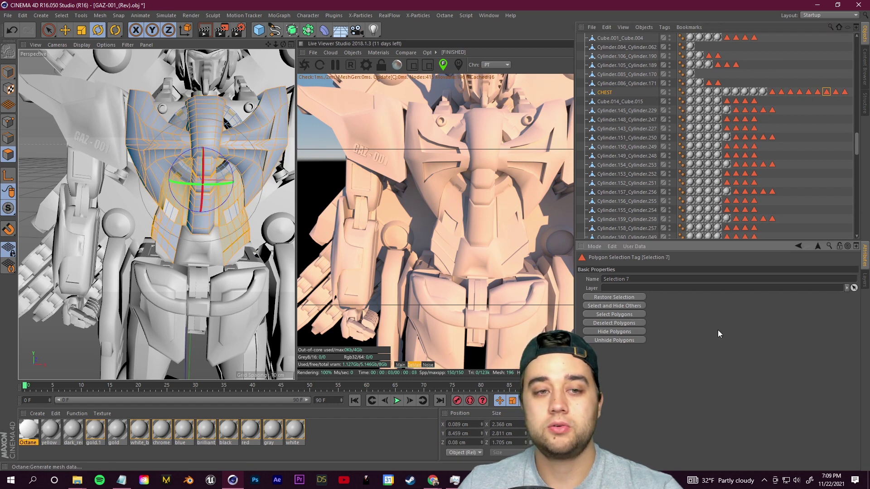
- Set the Octane material's diffuse color to black and apply it to the whole CHEST object in Model mode
left_click(615, 109)
left_click(604, 92)
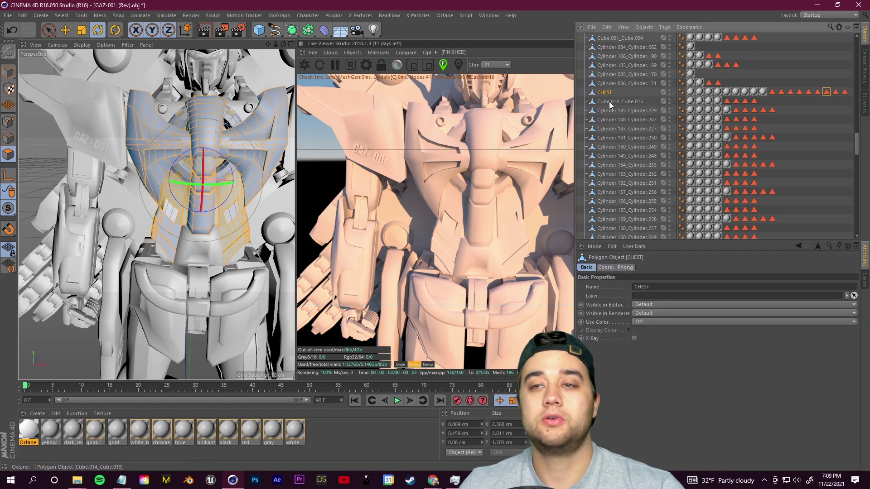
left_click(7, 71)
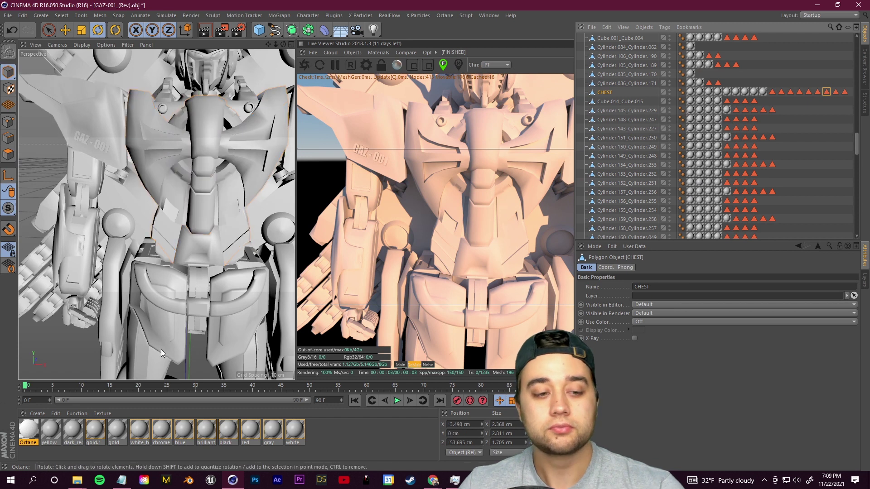
double_click(28, 430)
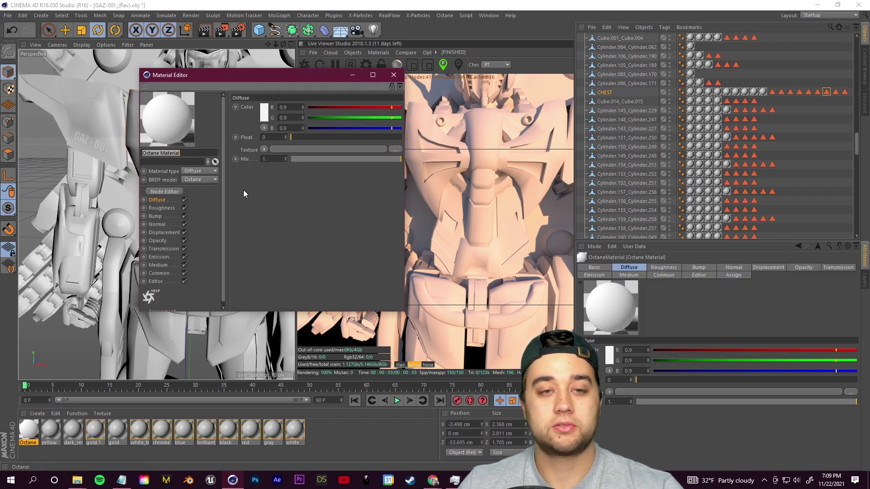
left_click(264, 112)
left_click(239, 106)
left_click(248, 156)
left_click(393, 75)
left_click_drag(28, 429, 176, 152)
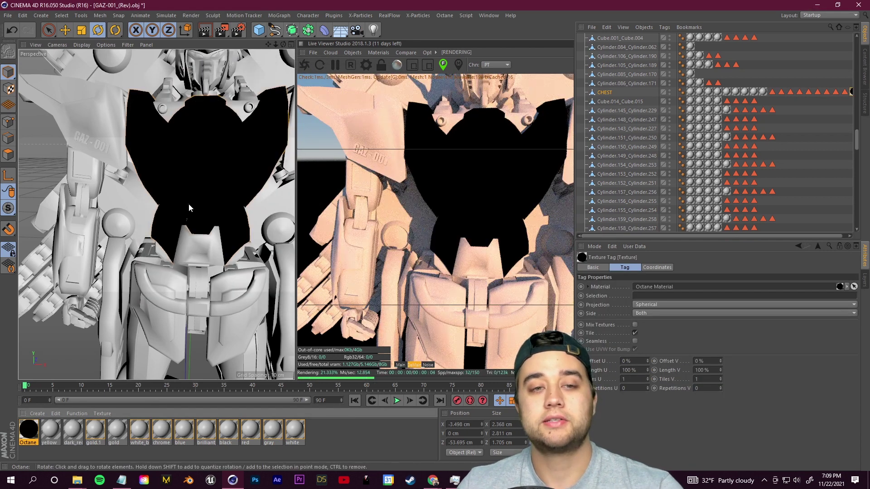
scroll(190, 206, "down", 4)
left_click_drag(177, 228, 184, 191, "alt")
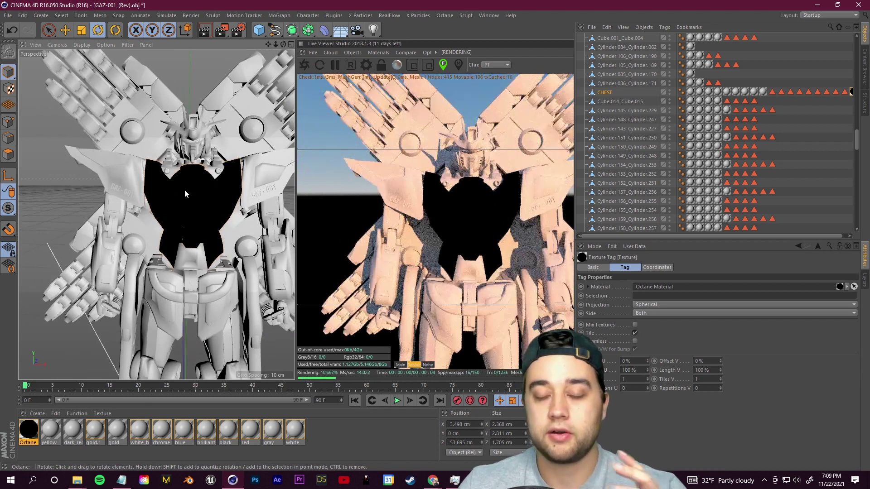
- Review the CHEST object's Selection 4, Selection 5 and Selection 7 polygon selection tags
left_click(185, 194)
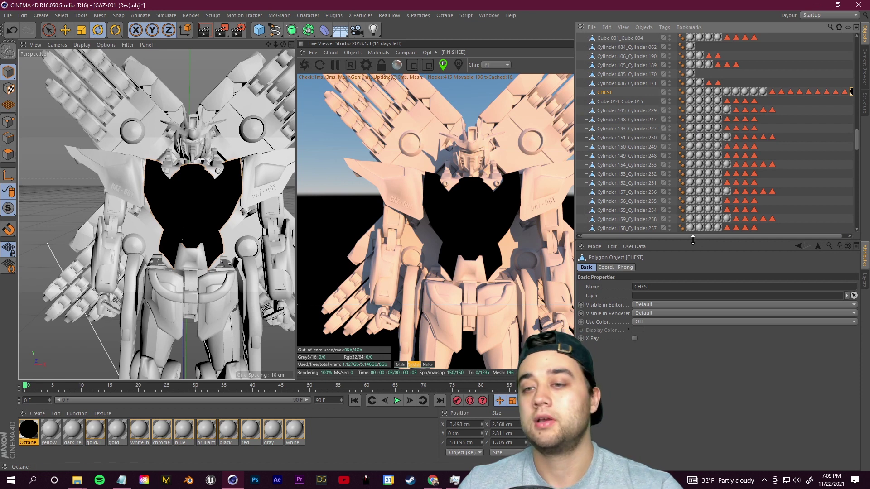
left_click(793, 91)
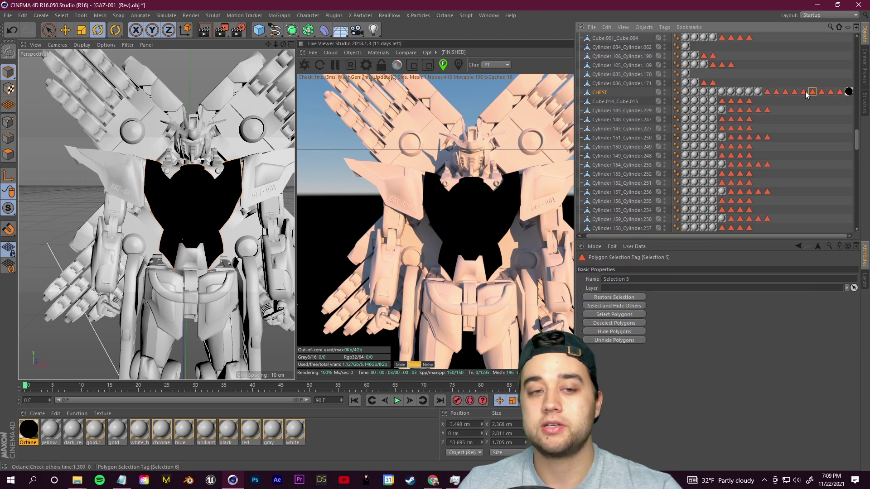
left_click(821, 92)
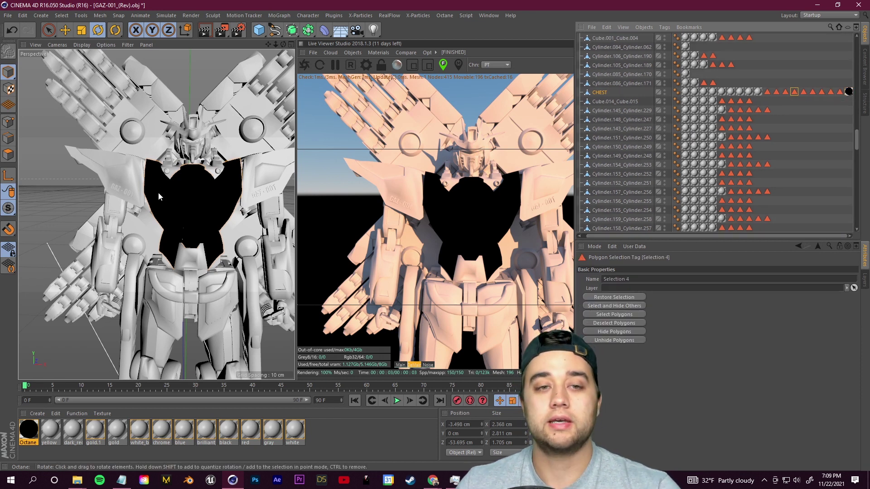
key("ctrl+z")
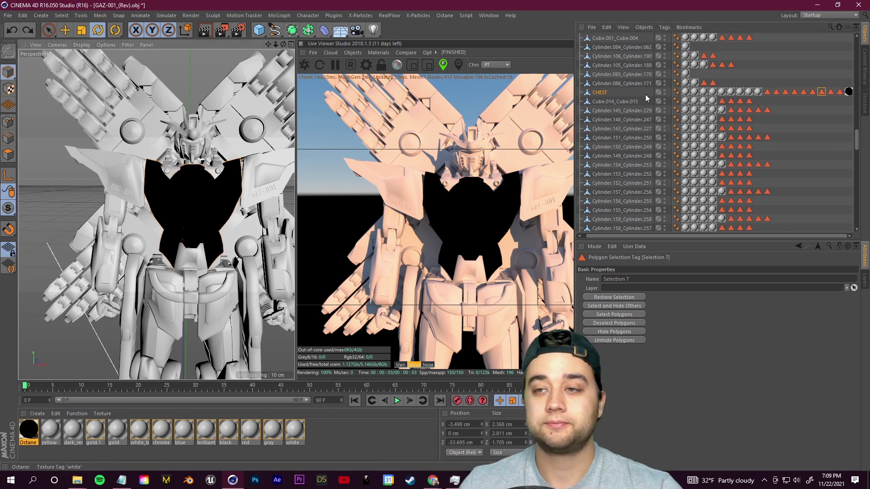
- Select the polygons of the chest's upper central plate with Live Selection in Polygon mode
left_click(9, 154)
scroll(154, 153, "up", 5)
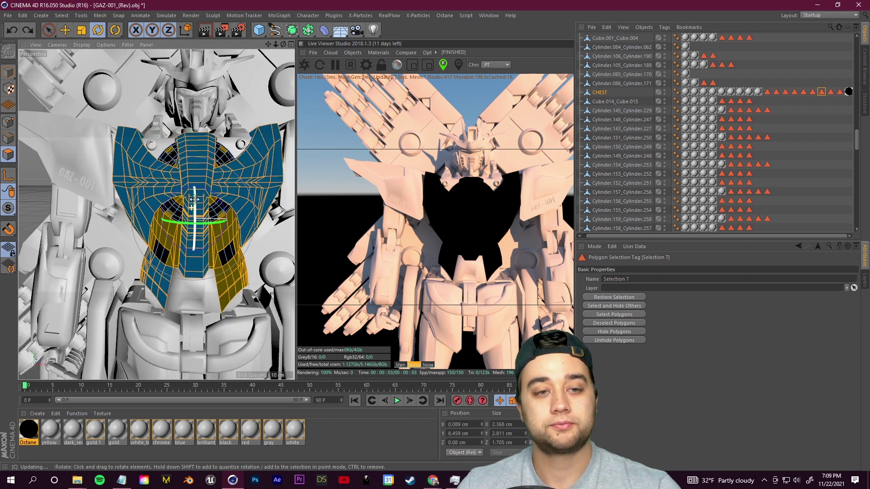
left_click(49, 30)
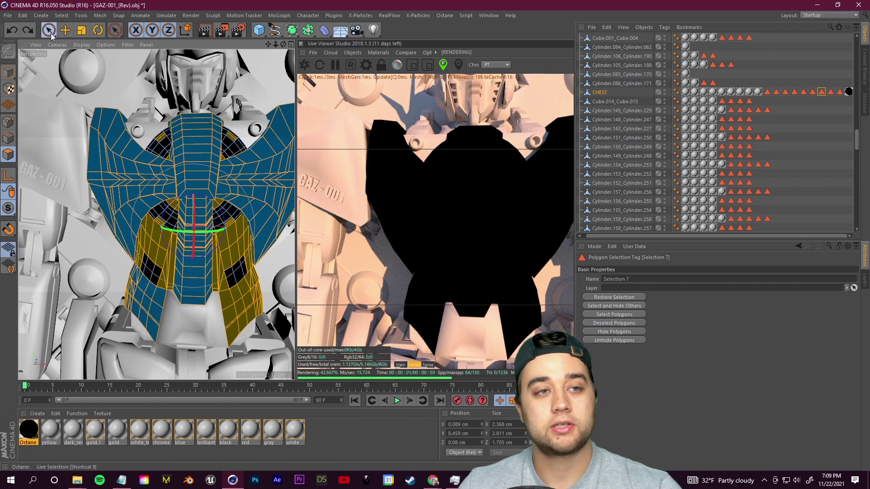
left_click(200, 119)
left_click_drag(202, 130, 201, 181)
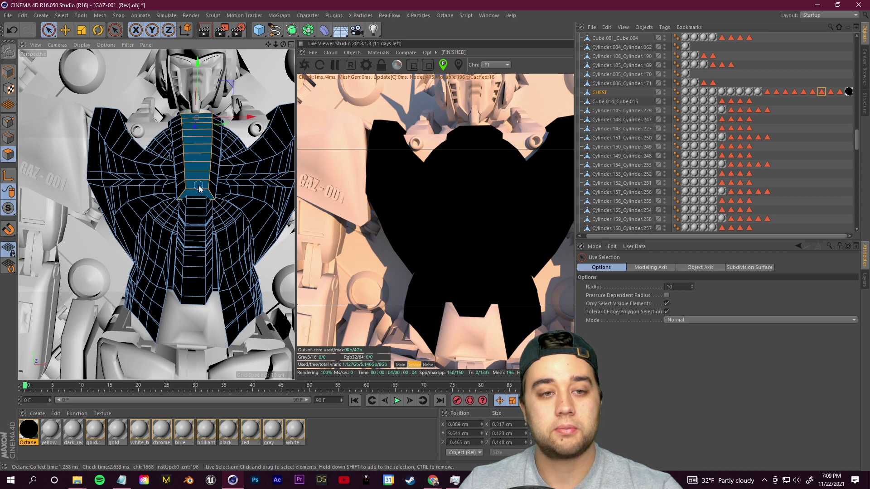
left_click_drag(185, 166, 183, 128)
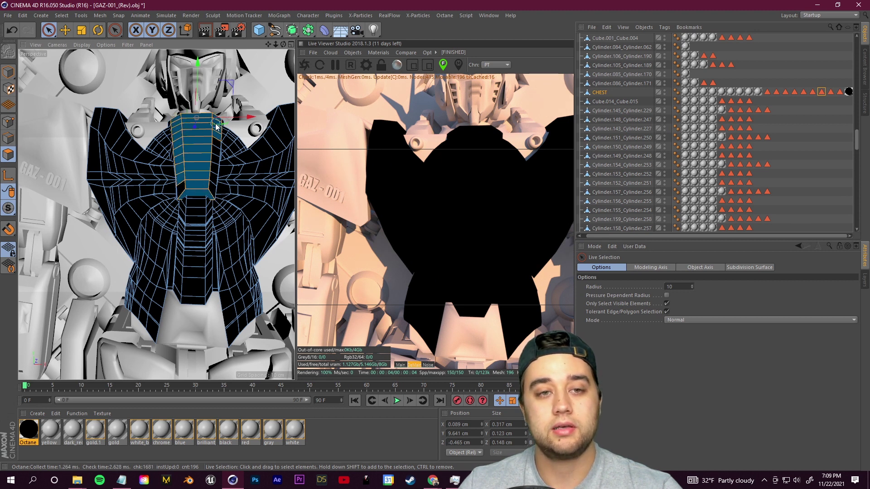
left_click_drag(190, 187, 190, 189)
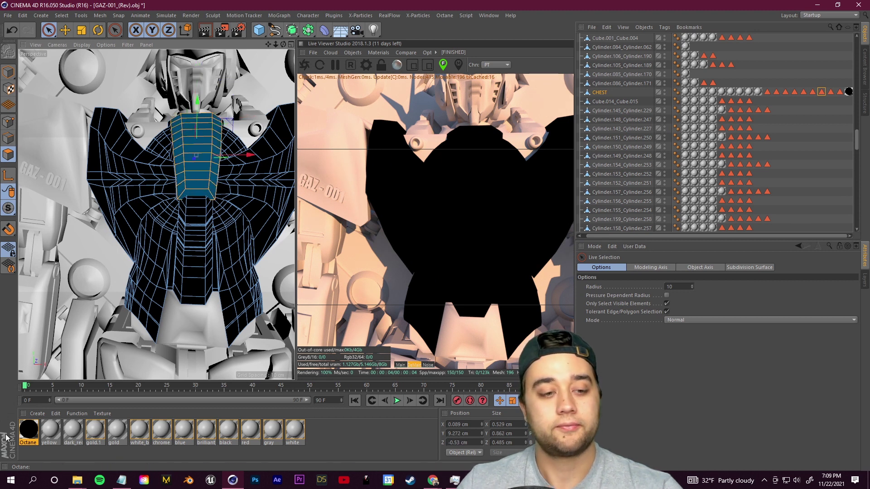
- Duplicate the black Octane material and set one copy's diffuse color to bright green (RGB 0, 255, 29)
left_click(30, 433)
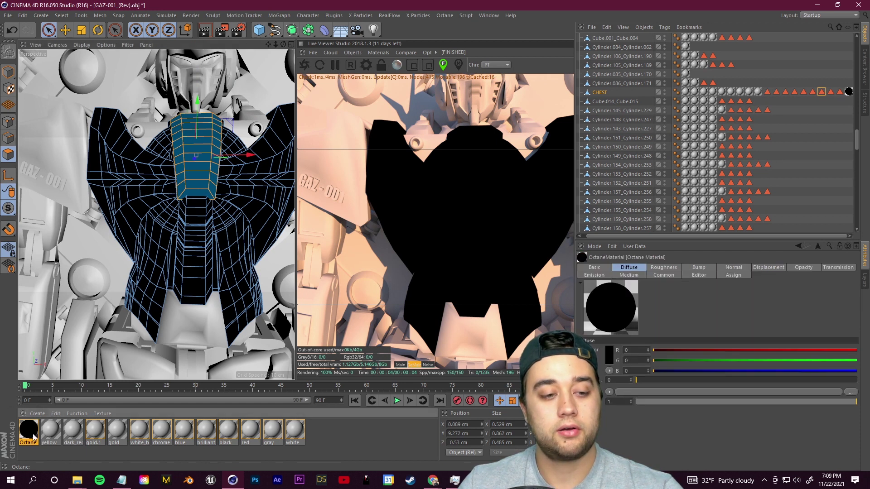
key("ctrl+c")
key("ctrl+v")
double_click(30, 433)
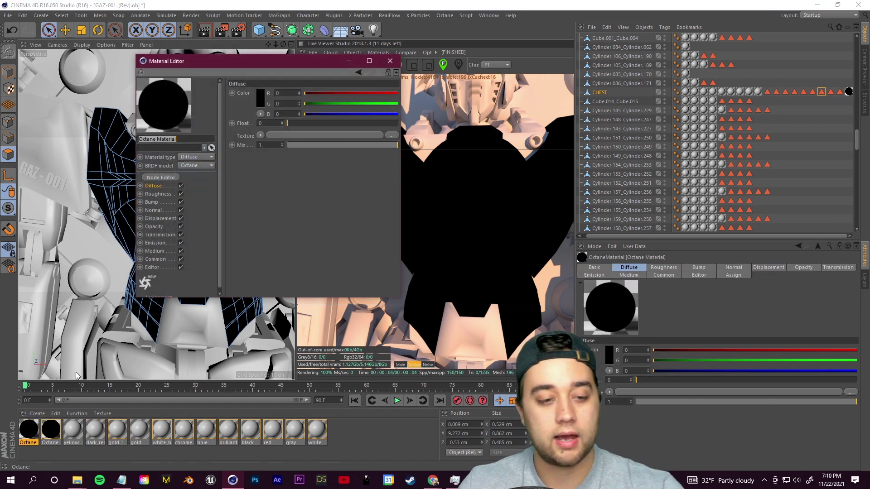
left_click(263, 101)
left_click(271, 61)
left_click(267, 67)
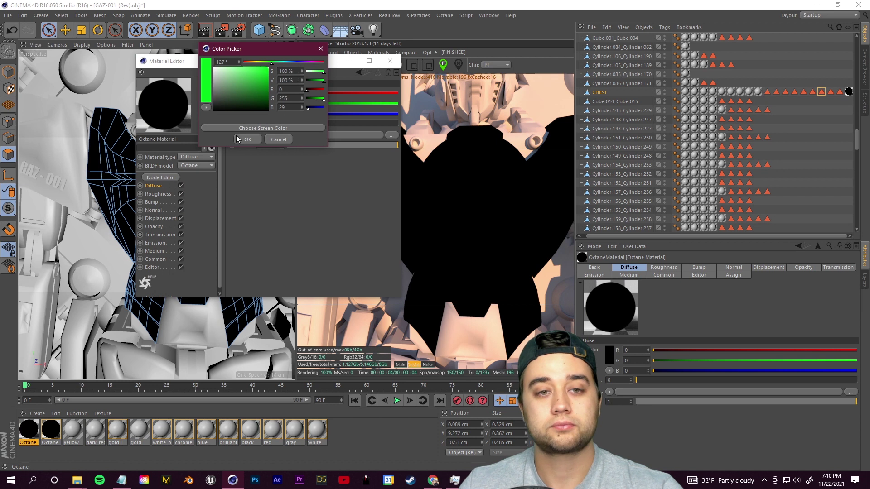
left_click(247, 139)
left_click(390, 61)
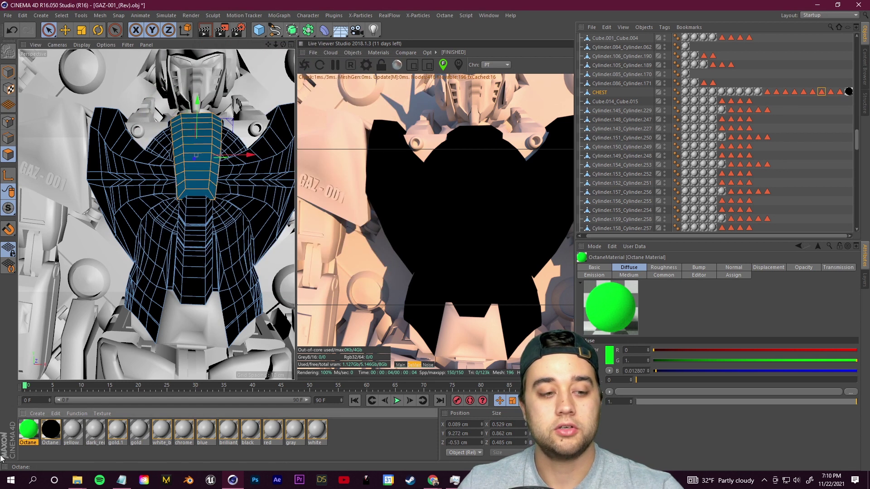
- Apply the green Octane material to the selected polygons of the chest's upper central plate
right_click(26, 433)
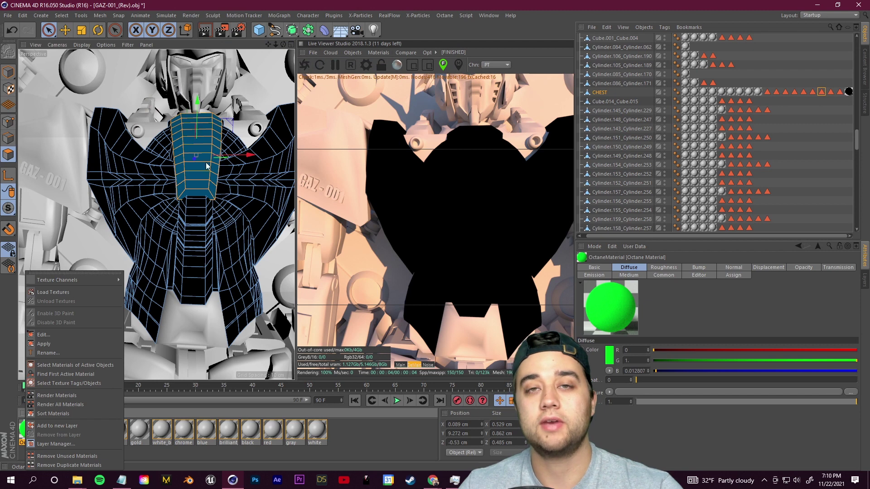
left_click(43, 344)
scroll(177, 193, "down", 5)
left_click_drag(177, 192, 190, 175, "alt")
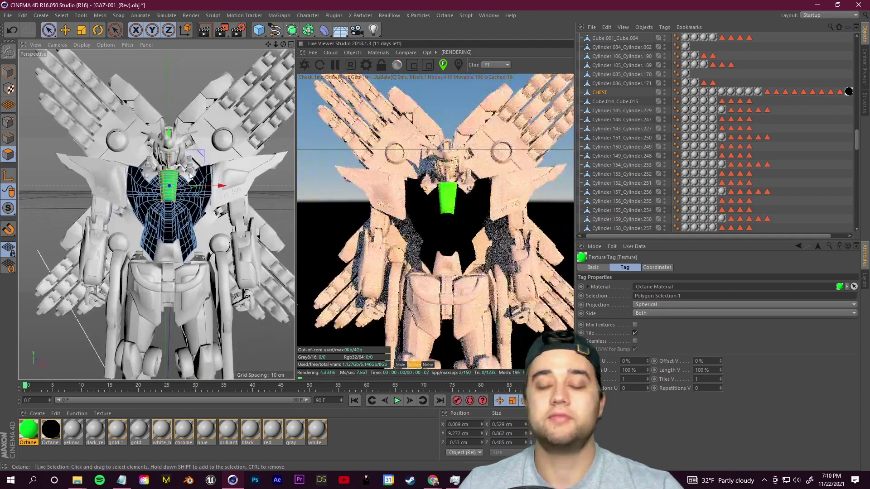
- Select the polygons stored in the CHEST object's Selection 4 tag
left_click(794, 92)
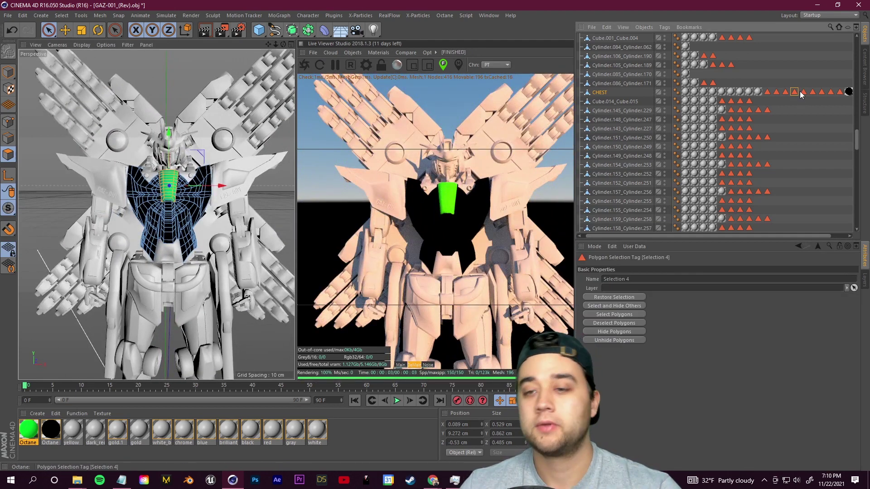
left_click(615, 316)
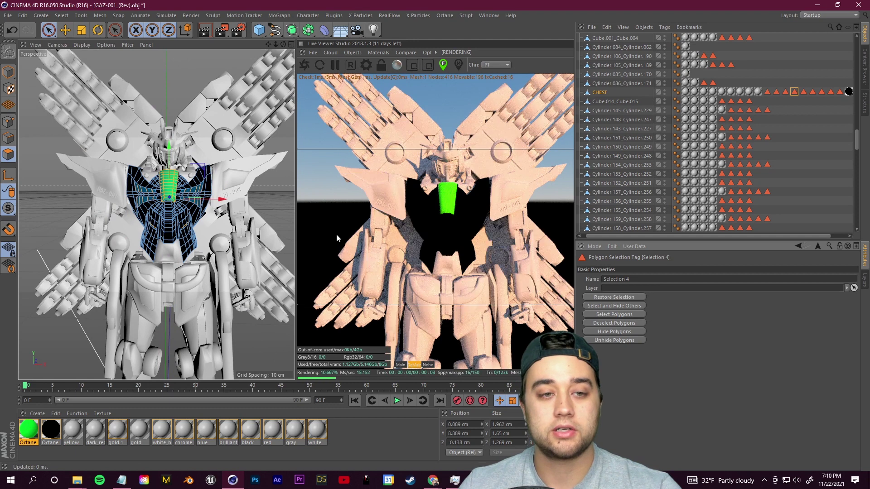
scroll(181, 195, "up", 5)
scroll(192, 183, "up", 2)
scroll(192, 183, "down", 8)
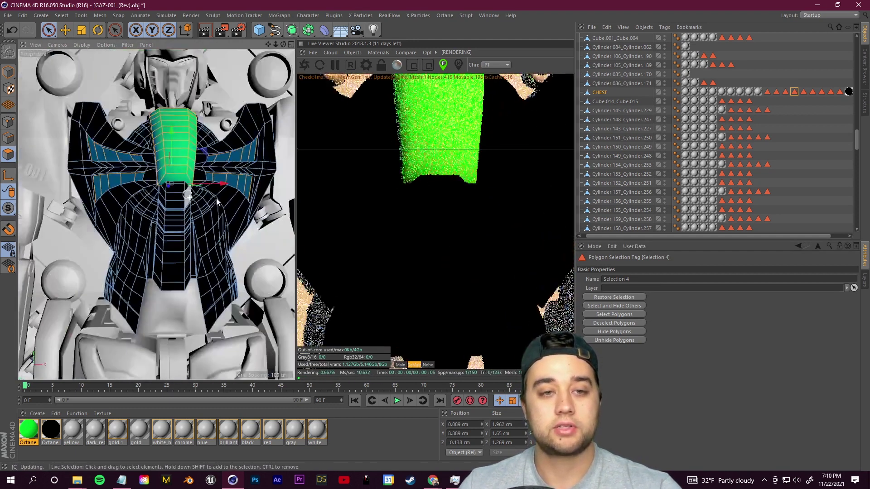
- Apply the green Octane material to the selected centre chest polygons and return to model mode
right_click(28, 436)
left_click(68, 344)
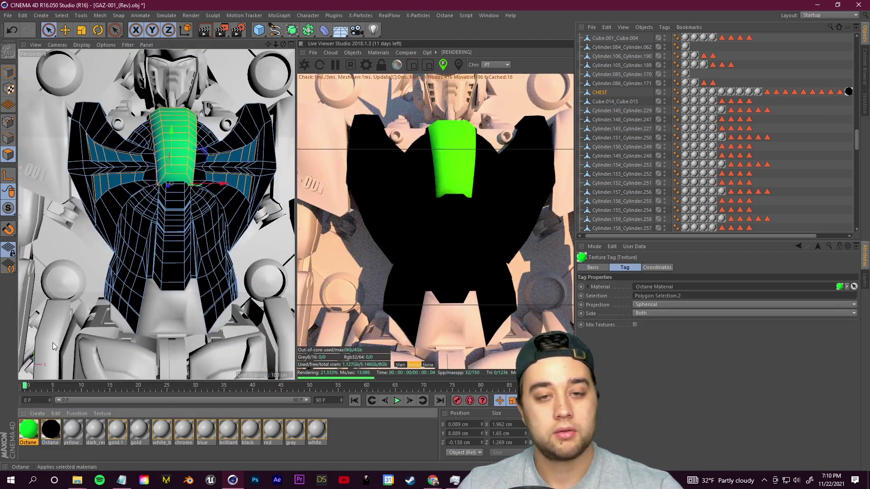
scroll(139, 242, "down", 3)
scroll(139, 242, "down", 3)
left_click_drag(139, 242, 116, 261, "alt")
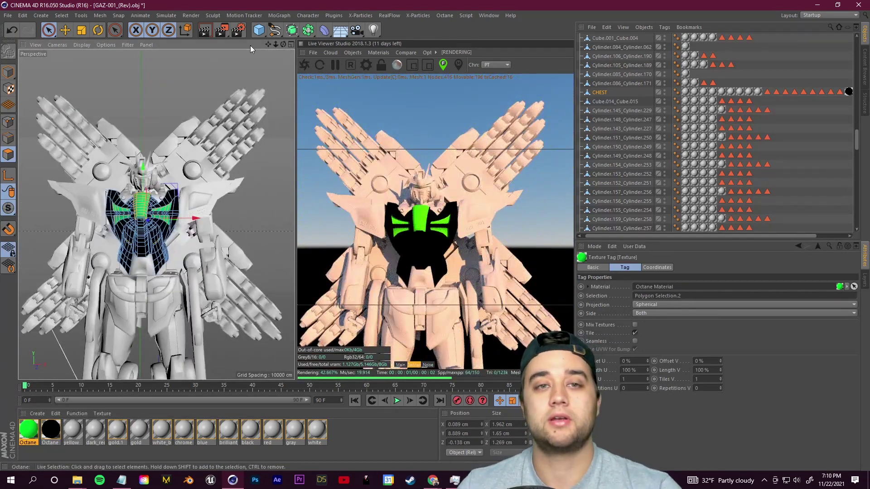
scroll(154, 213, "up", 2)
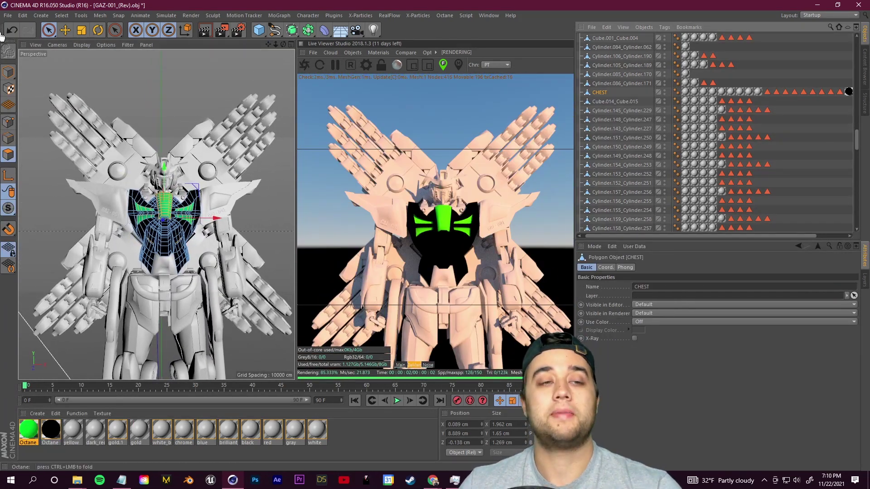
left_click(8, 73)
scroll(204, 209, "up", 3)
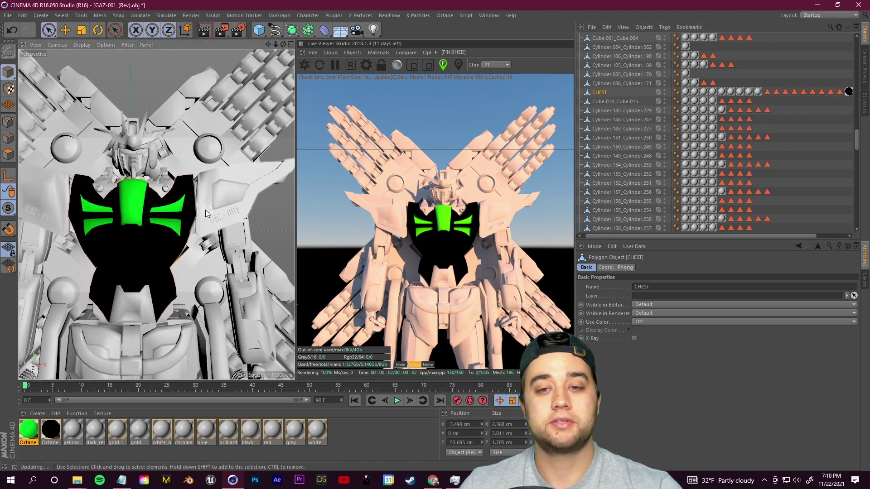
left_click_drag(270, 44, 286, 36)
- Open the black chest material for editing and change its material type to Glossy
double_click(50, 429)
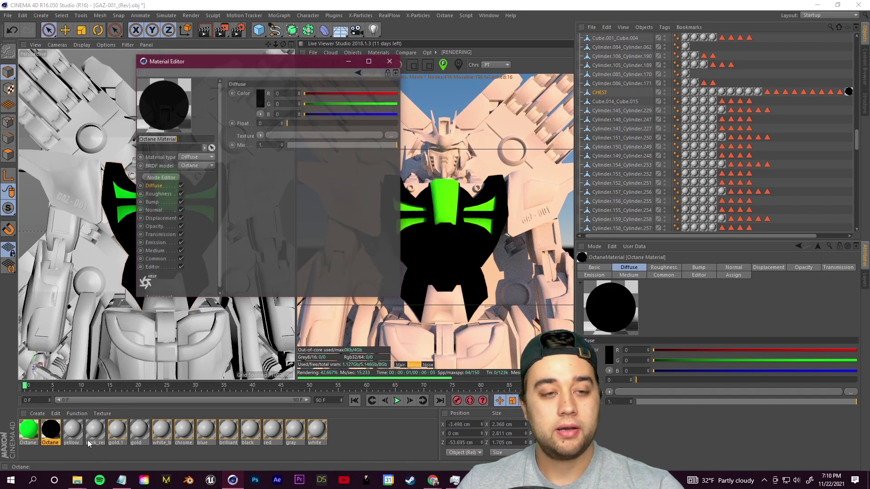
left_click_drag(184, 60, 122, 61)
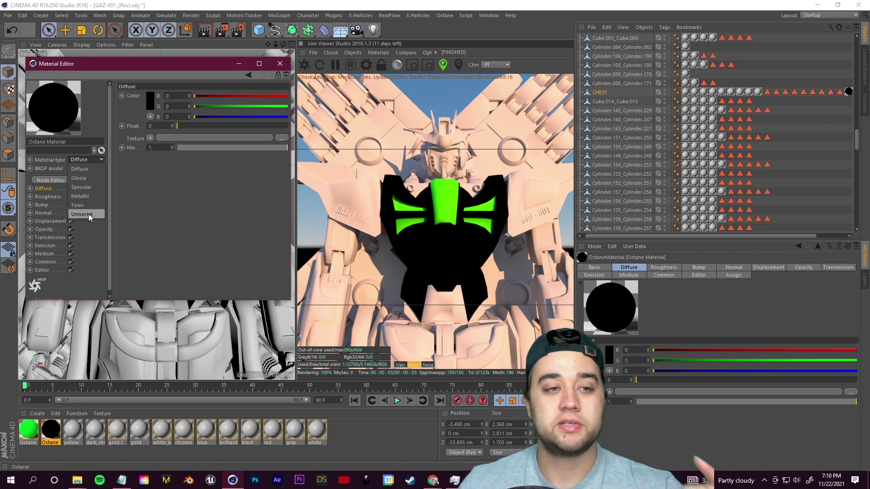
left_click(88, 178)
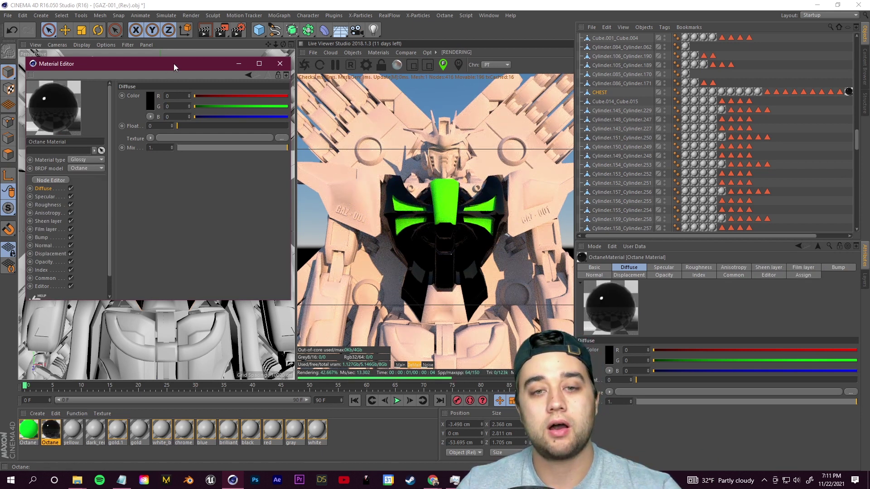
left_click_drag(173, 65, 205, 329)
scroll(169, 223, "up", 5)
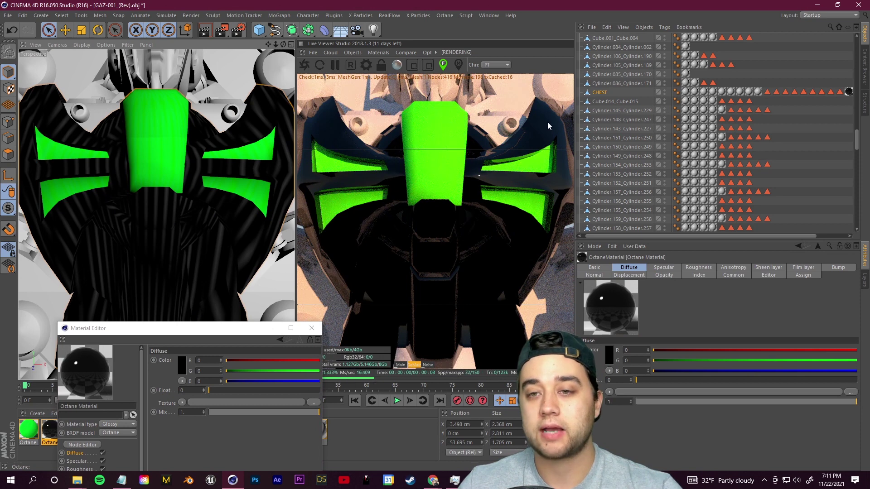
scroll(218, 188, "down", 5)
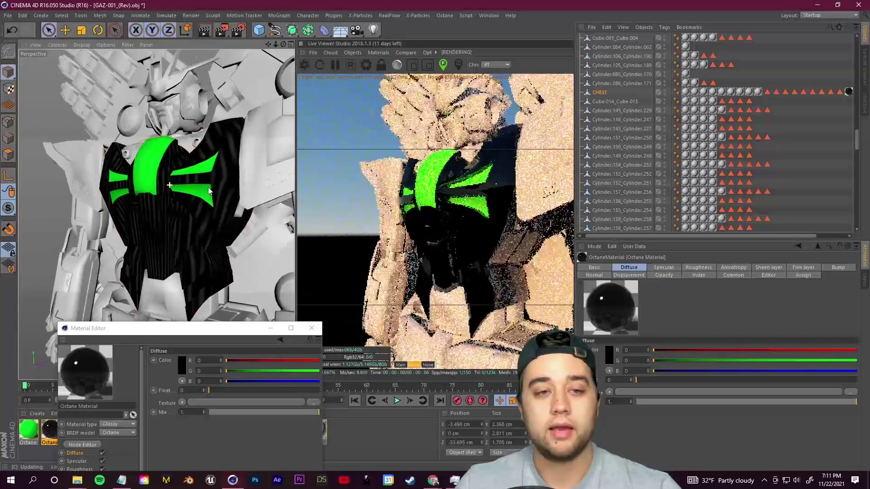
- Set the black chest material's type back to Diffuse
left_click_drag(163, 331, 175, 181)
left_click(130, 276)
left_click(131, 287)
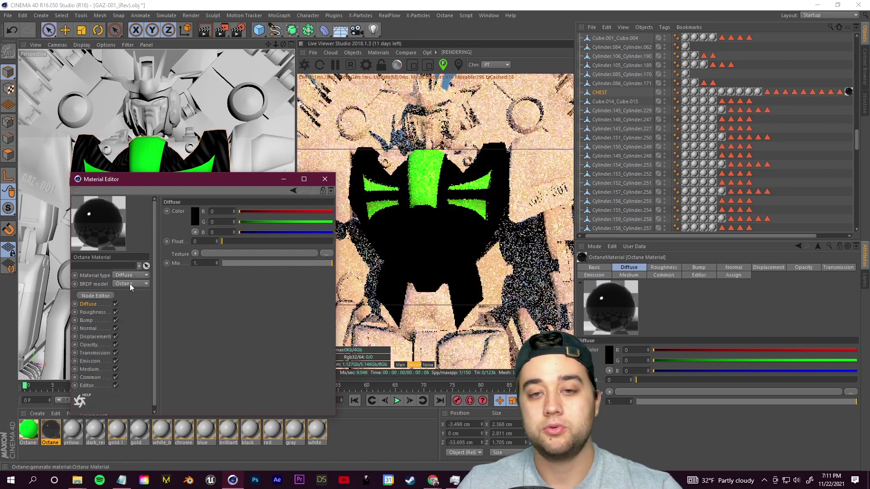
- Change the chest material's type to Specular and raise its roughness
left_click(131, 275)
left_click(138, 304)
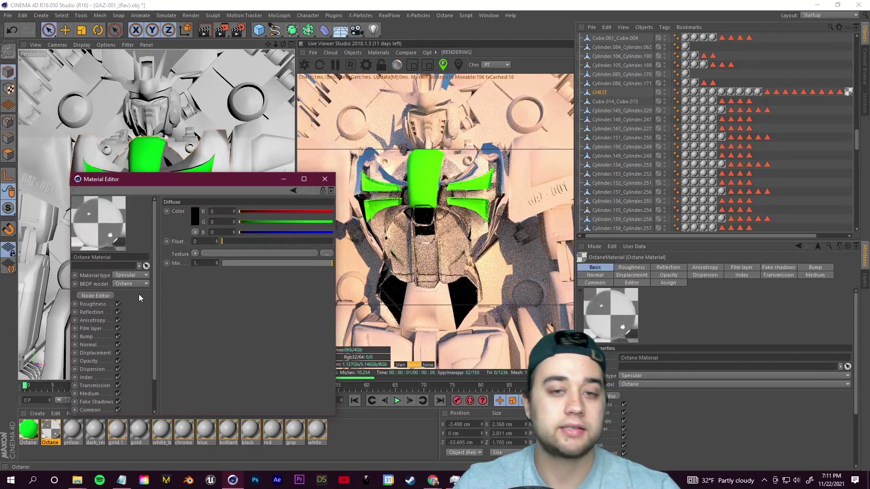
left_click(91, 306)
left_click_drag(264, 243, 275, 243)
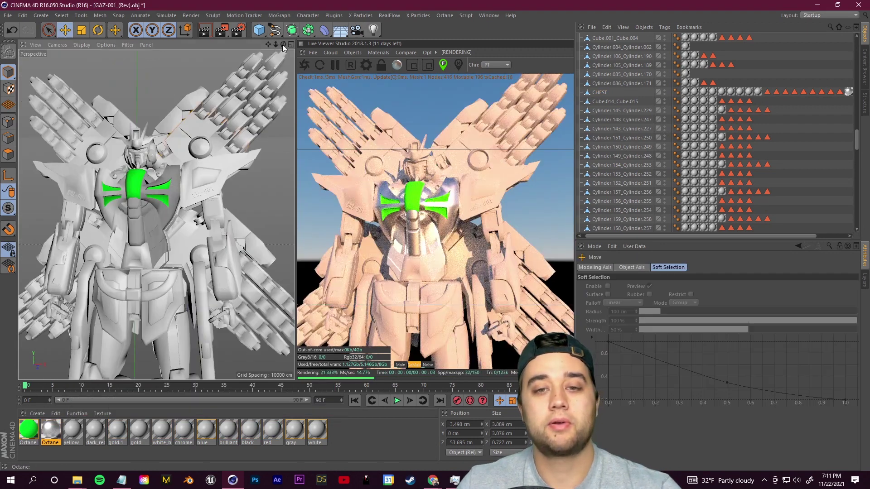
- Reopen the metallic chest material and set its roughness float to about 0.226
left_click_drag(283, 46, 272, 82)
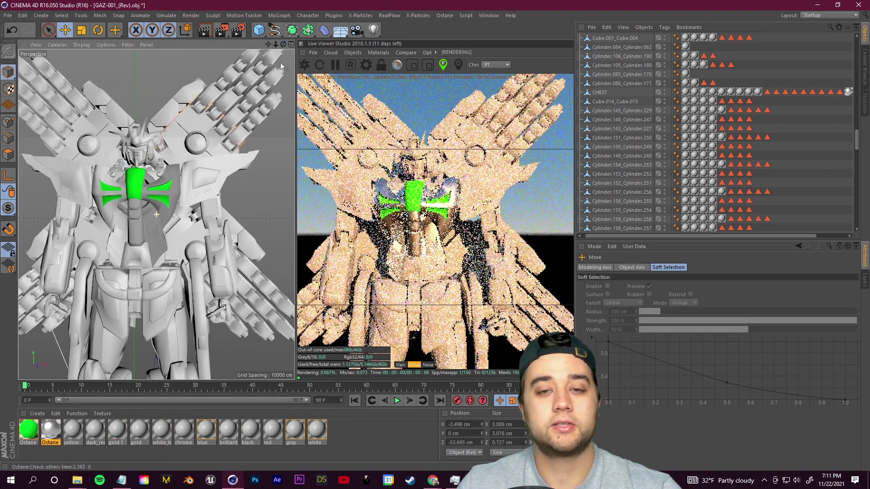
double_click(51, 431)
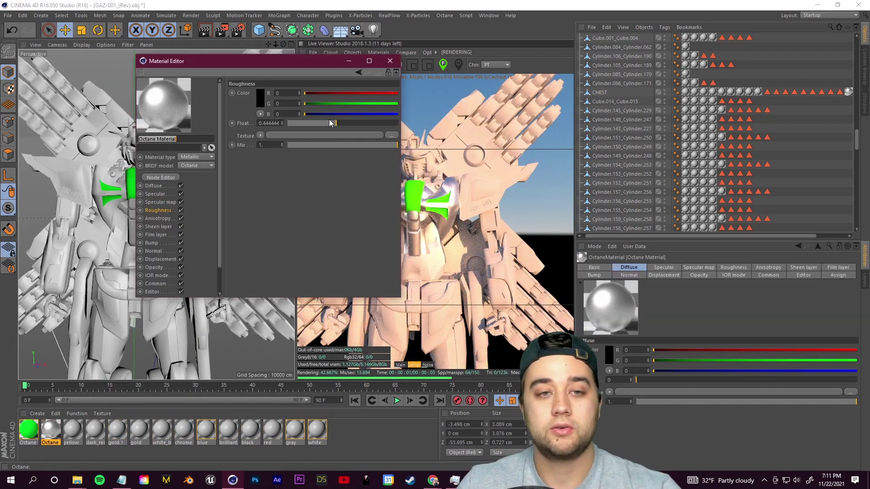
left_click_drag(237, 117, 200, 118)
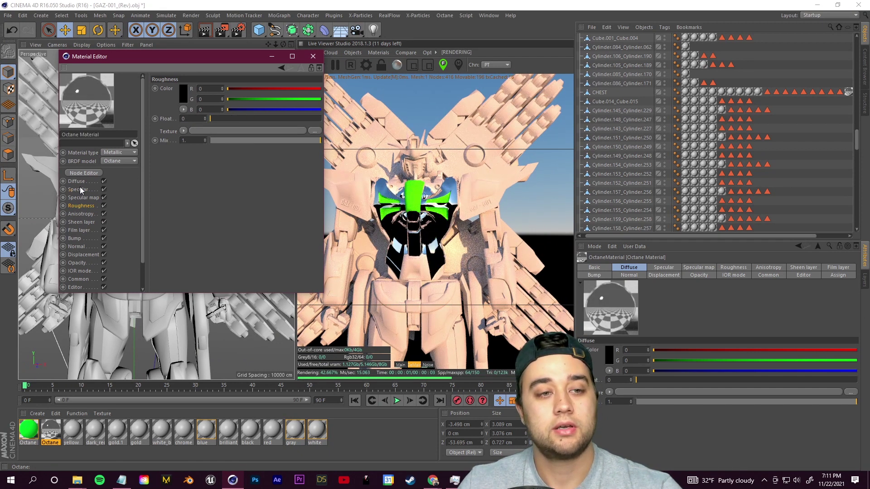
left_click_drag(211, 116, 221, 118)
left_click(236, 118)
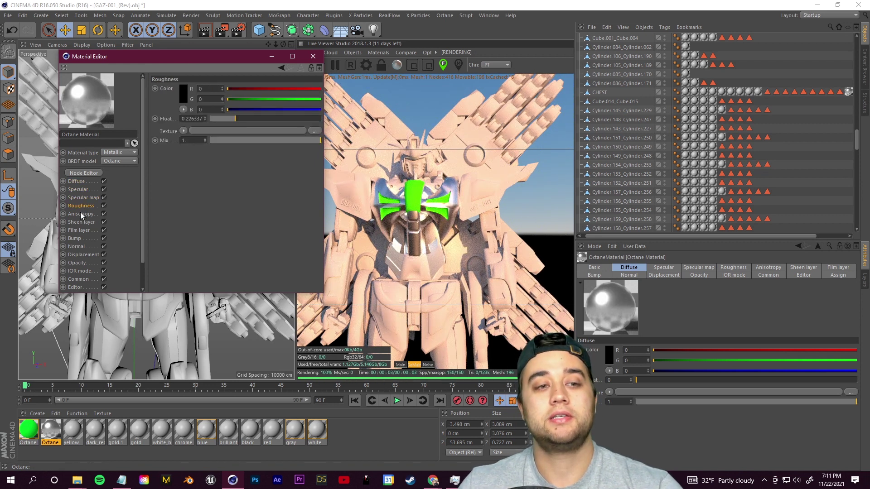
- Review the metallic chest material's Editor, Specular map and IOR settings
left_click(80, 287)
scroll(77, 290, "down", 1)
scroll(76, 252, "up", 1)
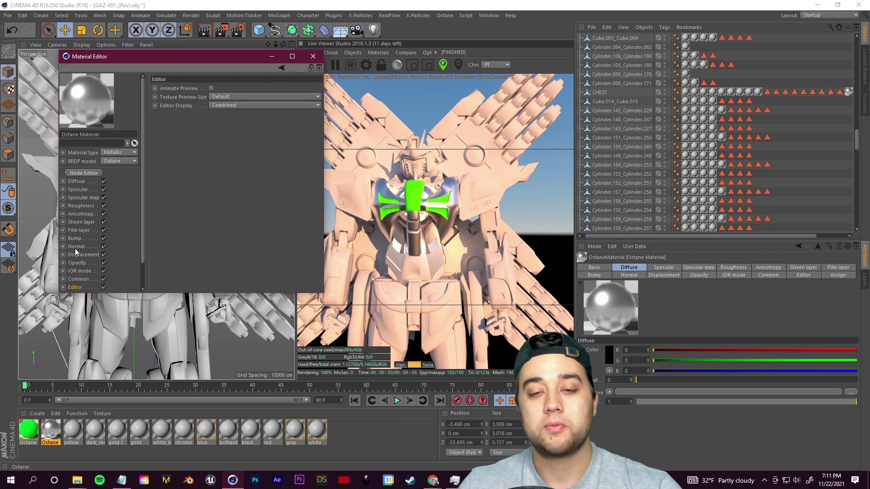
left_click(86, 198)
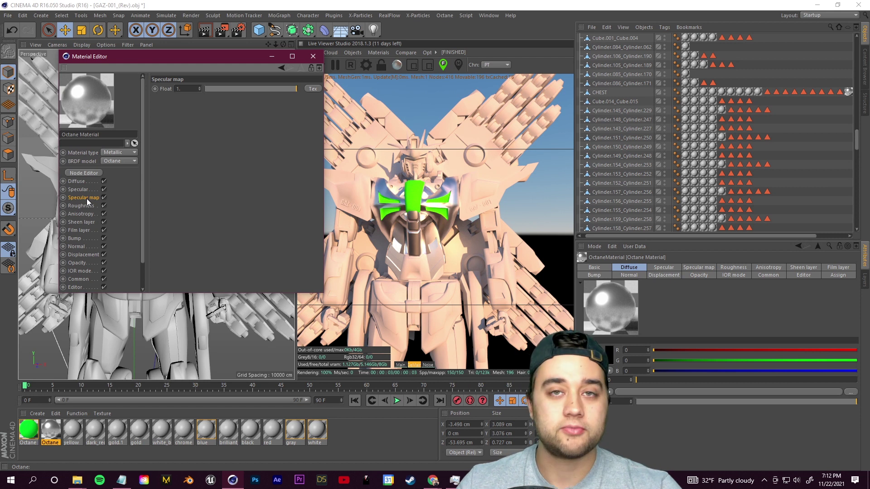
left_click(82, 272)
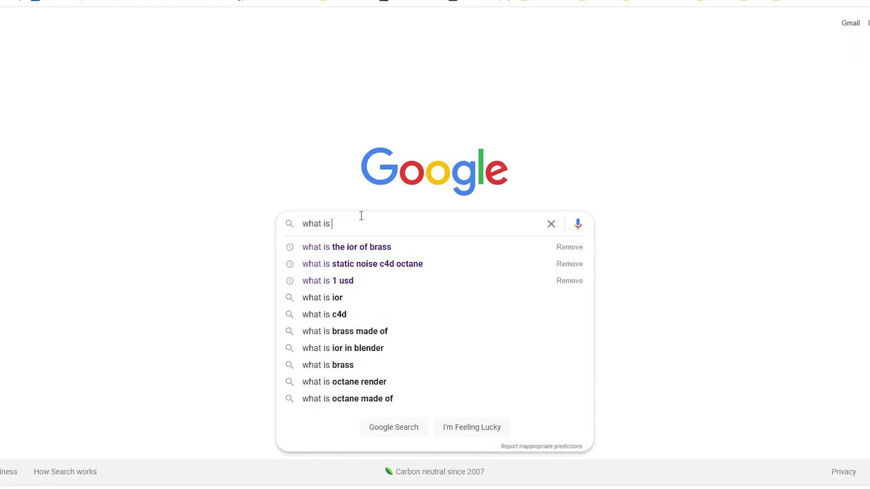
- Switch to the browser, search Google for "what is the ior of brass" and consult the brass refractive index on RefractiveIndex.INFO
type("the ior of brass")
key("Return")
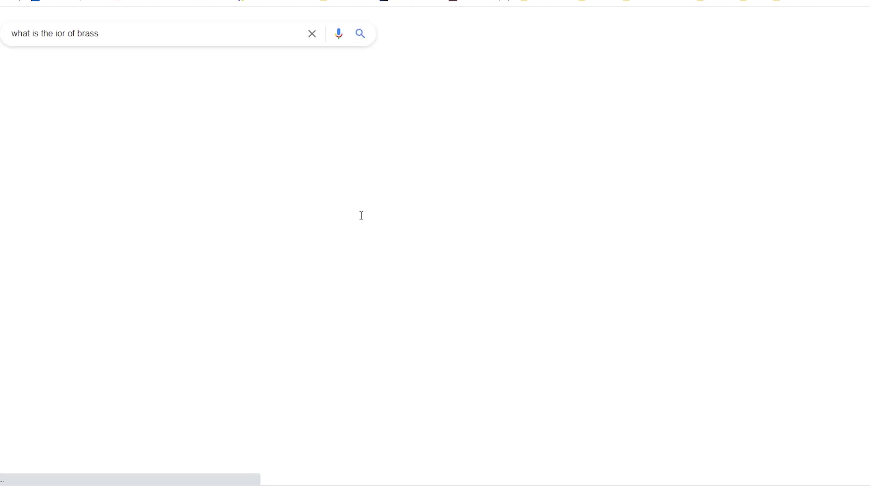
left_click(131, 129)
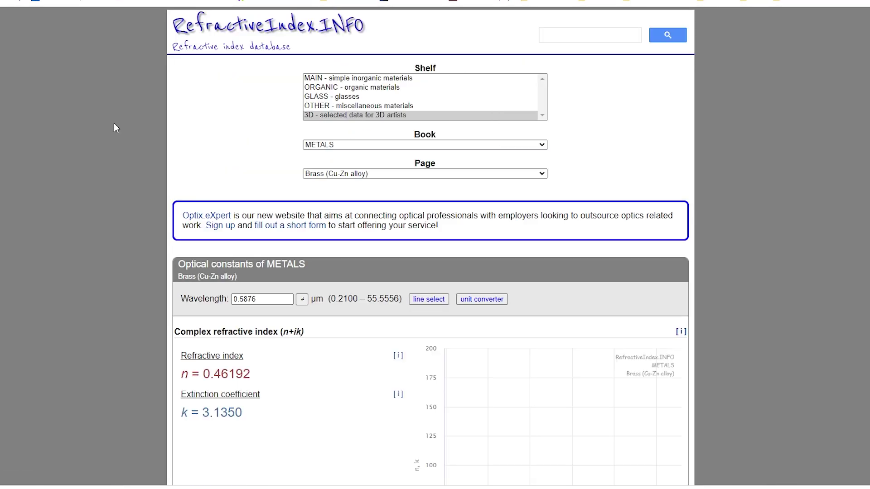
scroll(317, 358, "down", 3)
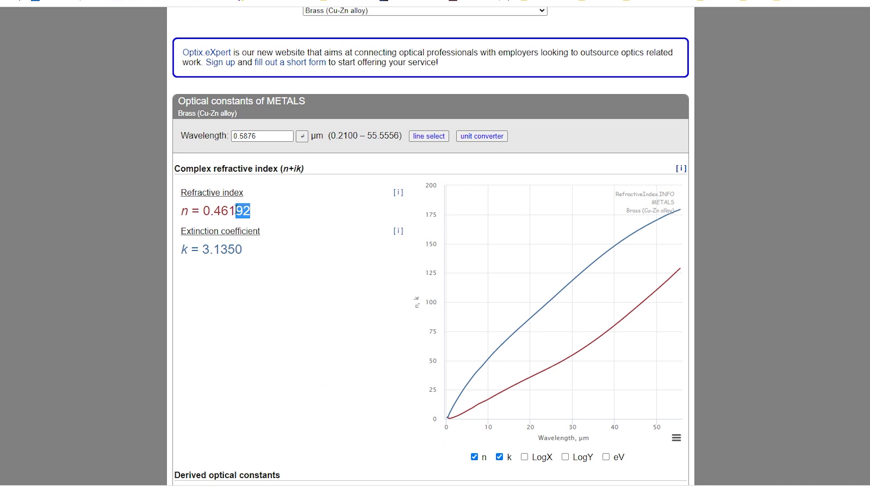
left_click(241, 304)
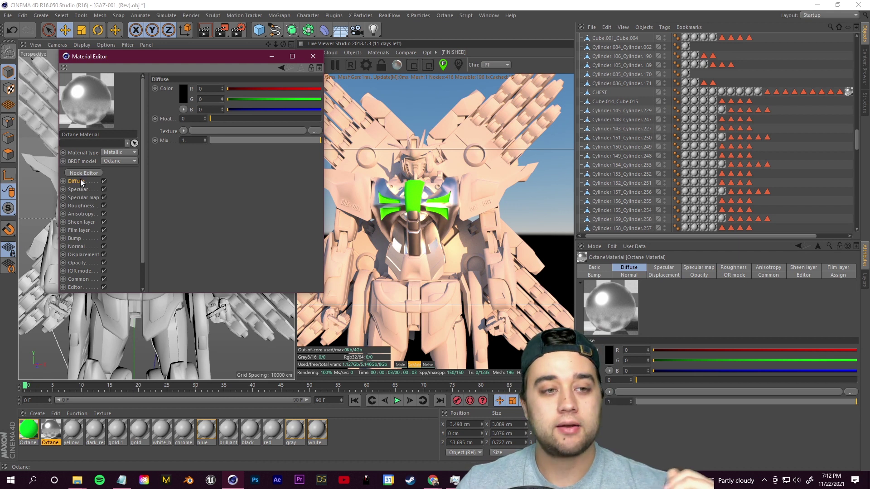
- Try the Universal type on the chest material in Cinema 4D and set it back to Diffuse
left_click(118, 153)
left_click(118, 208)
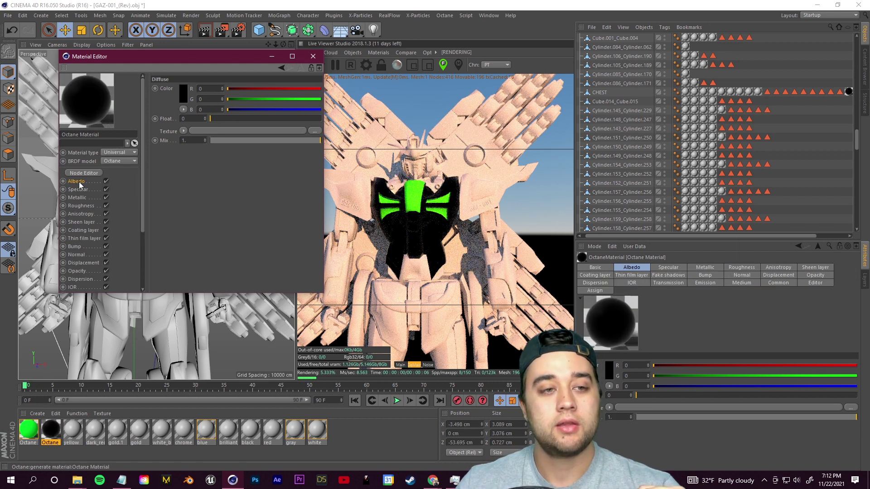
left_click(112, 161)
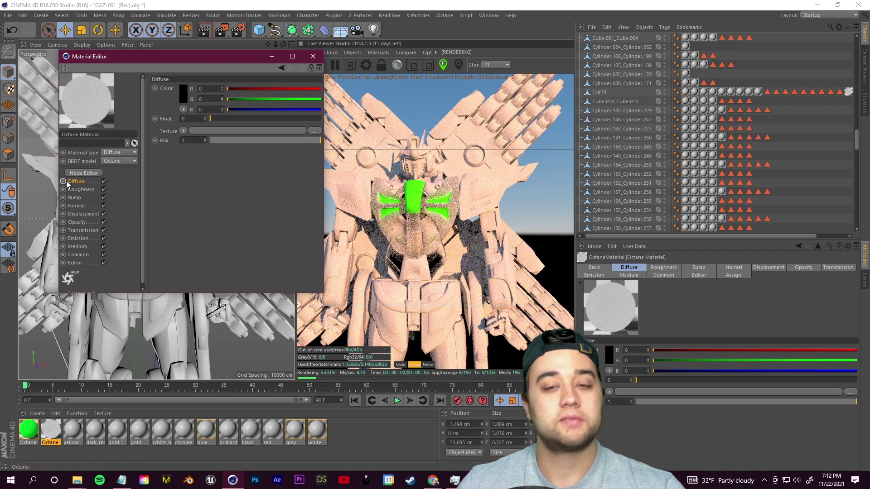
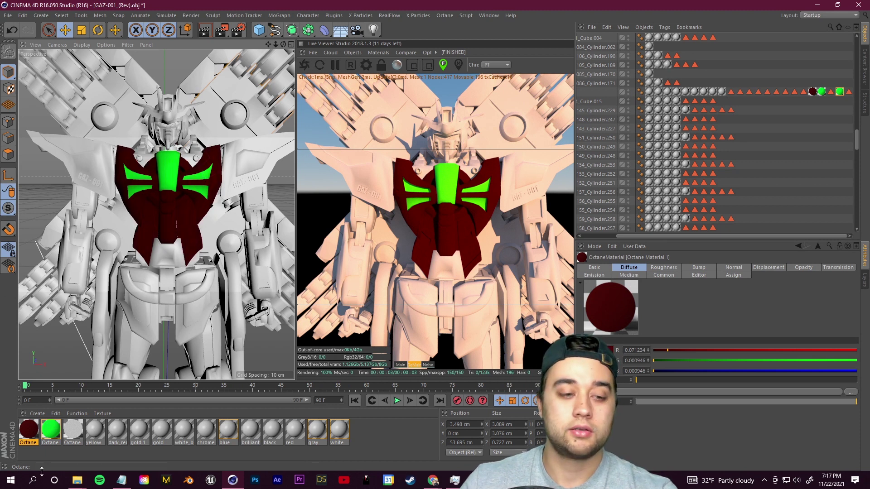
- Create a new Octane material of type Metallic and use it on the chest in place of the dark red one
left_click(37, 414)
left_click(224, 338)
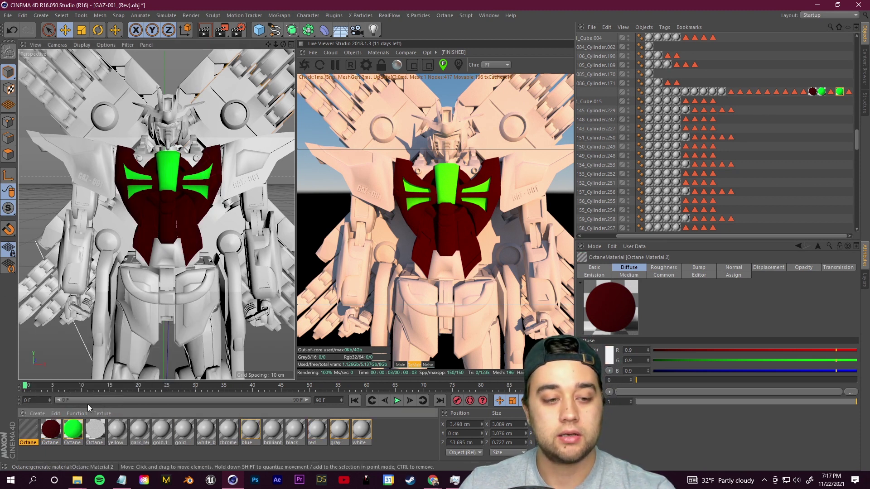
double_click(28, 430)
left_click(202, 157)
left_click(190, 194)
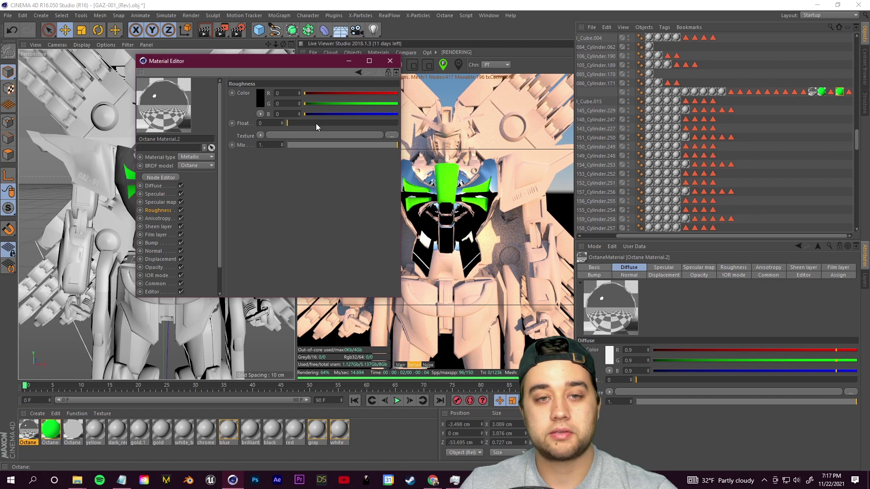
- Give the new metallic chest material a saturated yellow specular colour and a roughness of about 0.52
left_click(261, 101)
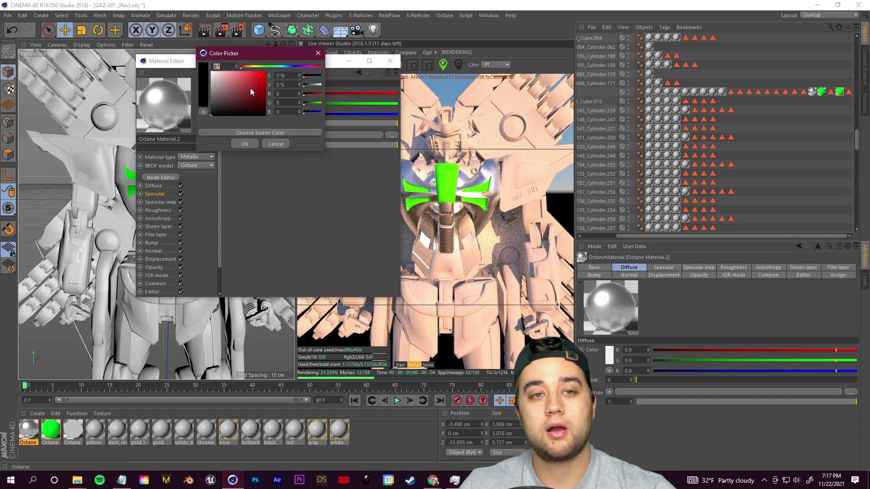
left_click(253, 67)
left_click(265, 72)
left_click(244, 144)
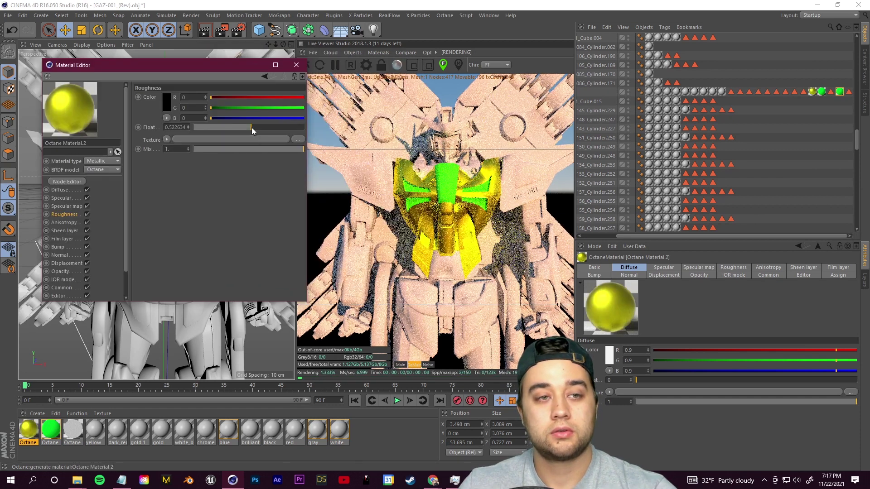
left_click(297, 64)
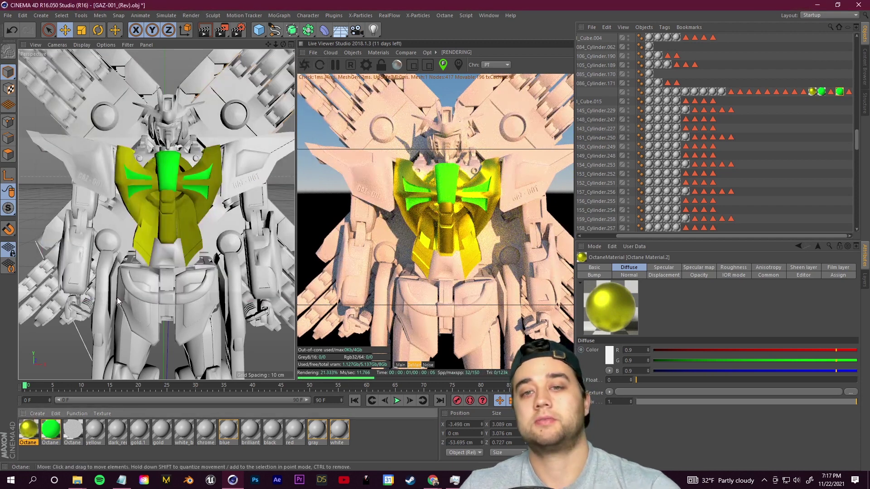
- Create another Octane material and set its material type to Glossy
scroll(112, 266, "down", 7)
left_click_drag(114, 267, 136, 257, "alt")
scroll(136, 256, "up", 7)
left_click_drag(144, 211, 97, 196, "alt")
scroll(97, 196, "down", 5)
scroll(97, 195, "up", 5)
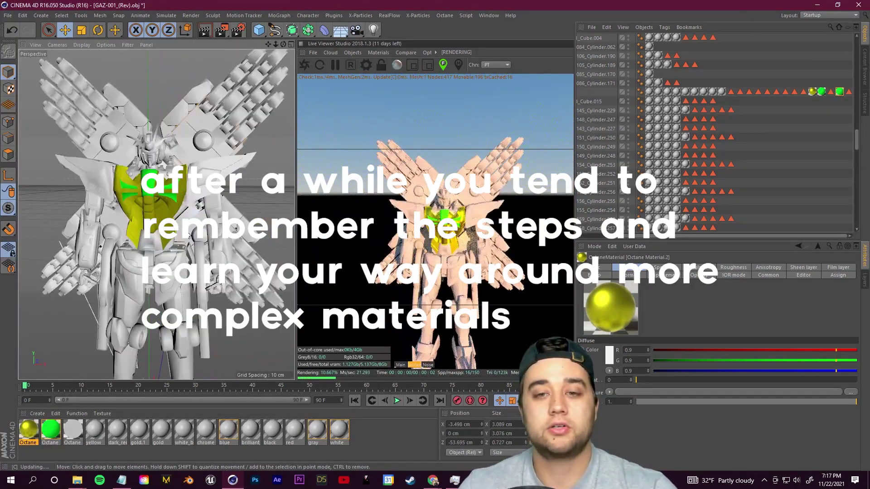
left_click(37, 414)
mouse_move(127, 329)
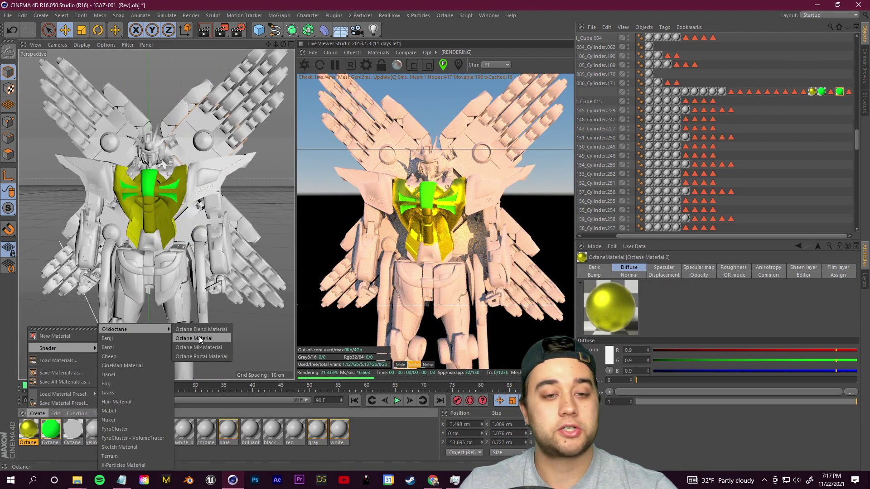
left_click(199, 336)
double_click(28, 431)
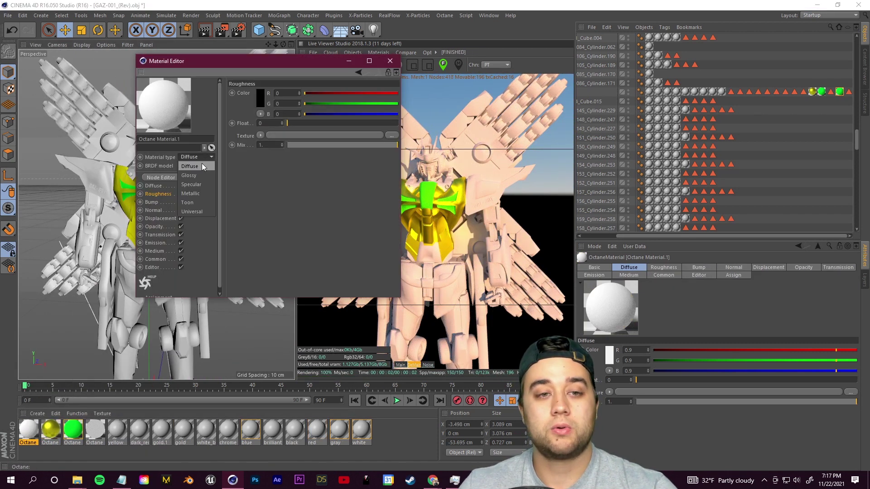
left_click(199, 175)
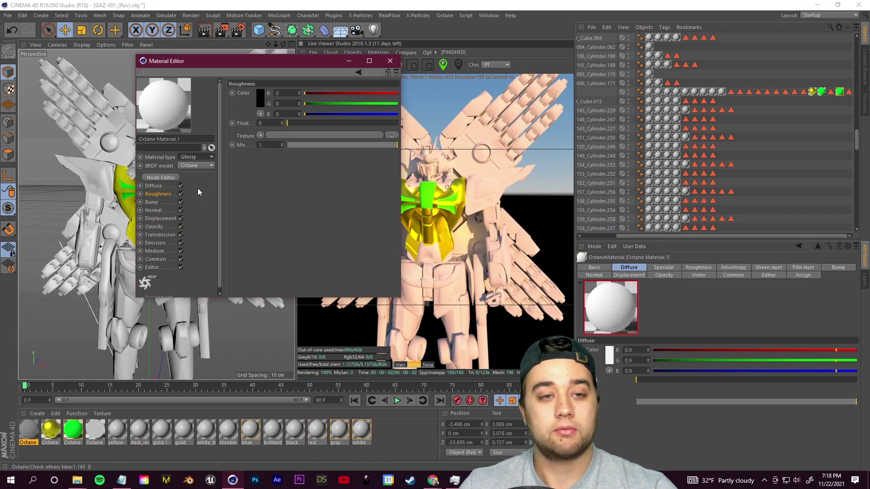
- Set the new glossy Octane material's diffuse colour to black and close its editor
left_click(154, 185)
left_click(260, 97)
left_click(240, 145)
key("Return")
left_click(390, 61)
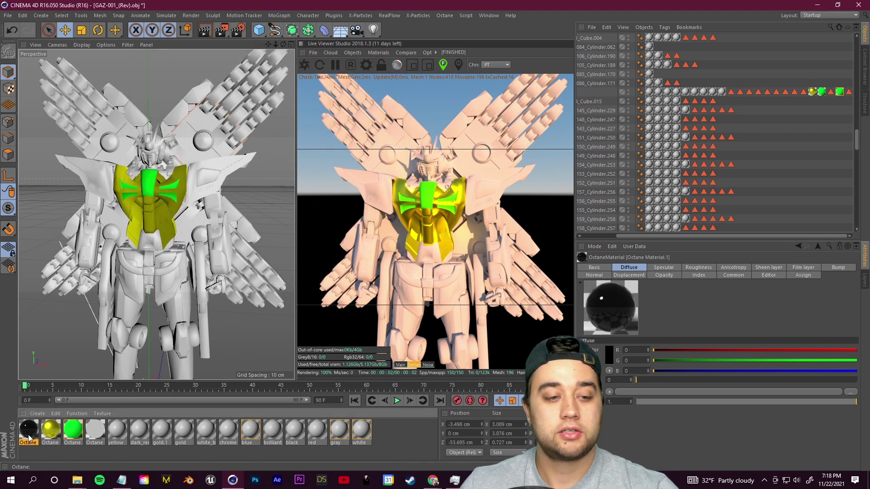
- Apply the black glossy material to the robot's thigh and knee parts
left_click_drag(163, 310, 168, 317)
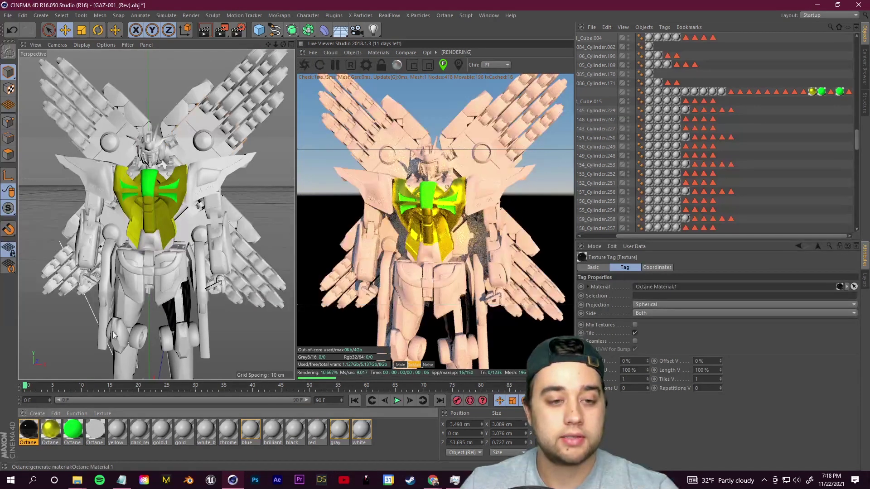
left_click_drag(28, 430, 159, 308)
left_click_drag(28, 429, 137, 273)
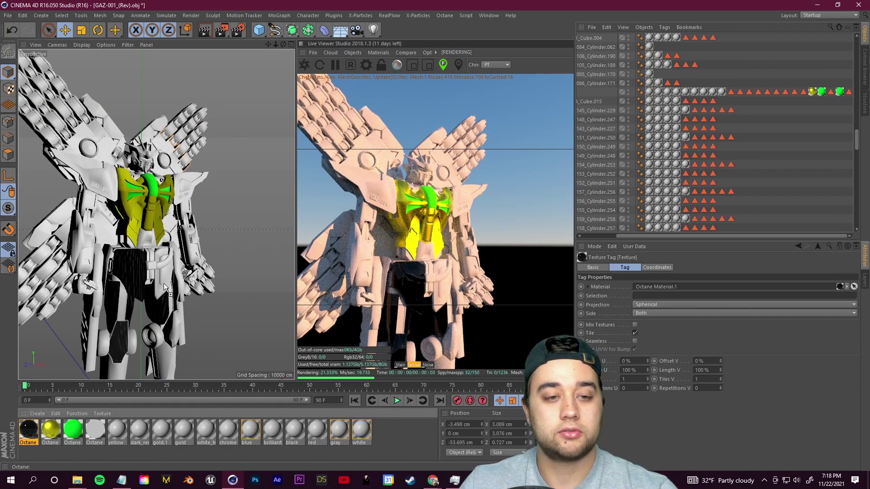
left_click_drag(165, 308, 118, 312, "alt")
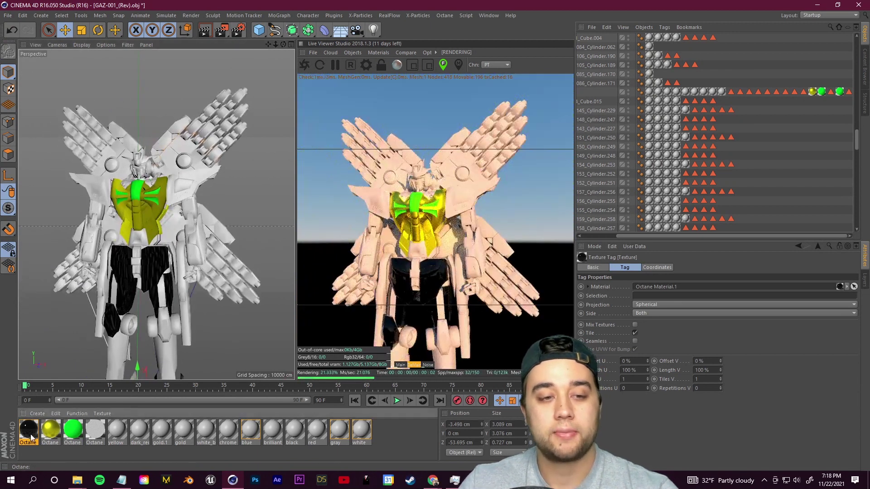
- Apply the black glossy material to the robot's shoulder pads and upper arms
left_click_drag(29, 429, 195, 186)
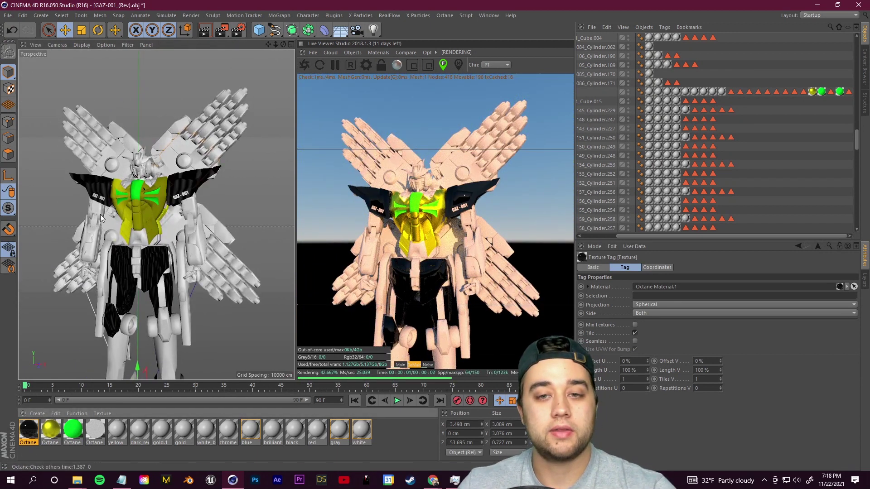
left_click_drag(28, 429, 139, 206)
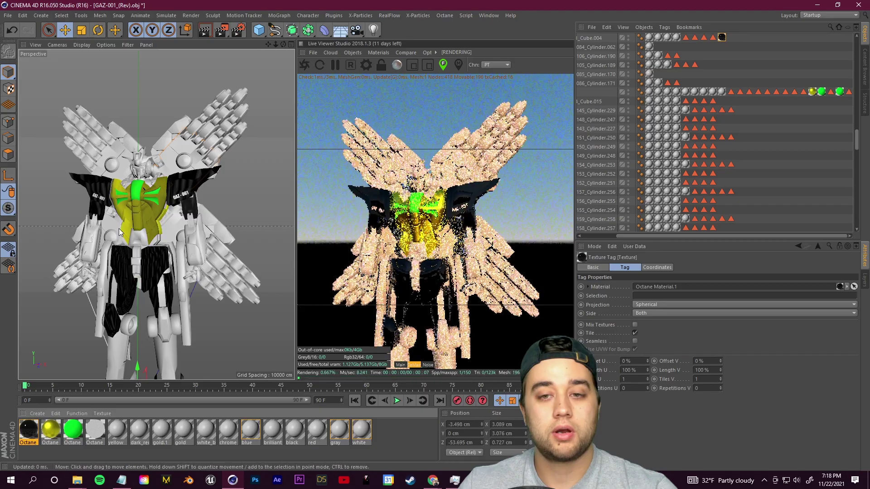
scroll(136, 199, "up", 10)
left_click_drag(127, 151, 204, 196, "alt")
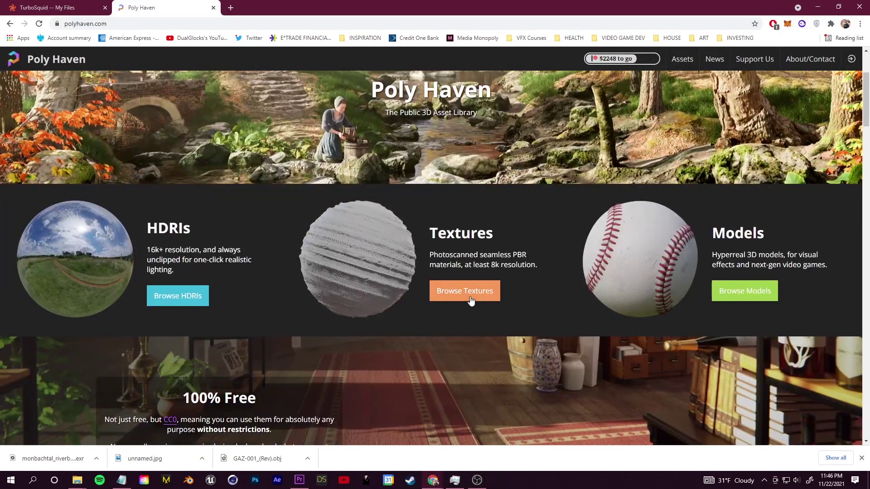
- Switch to the browser and look through the textures on Poly Haven and the surfaces and models on Quixel Megascans
left_click(470, 295)
scroll(170, 256, "down", 4)
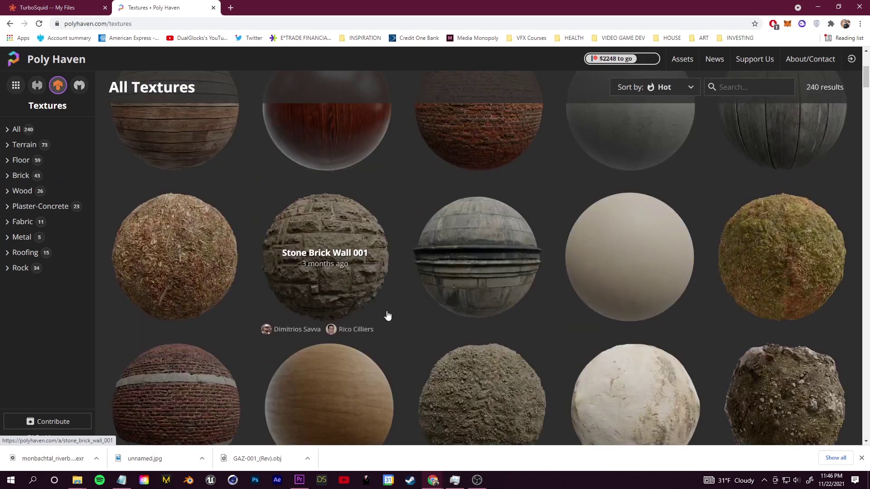
scroll(346, 288, "up", 4)
scroll(557, 236, "down", 15)
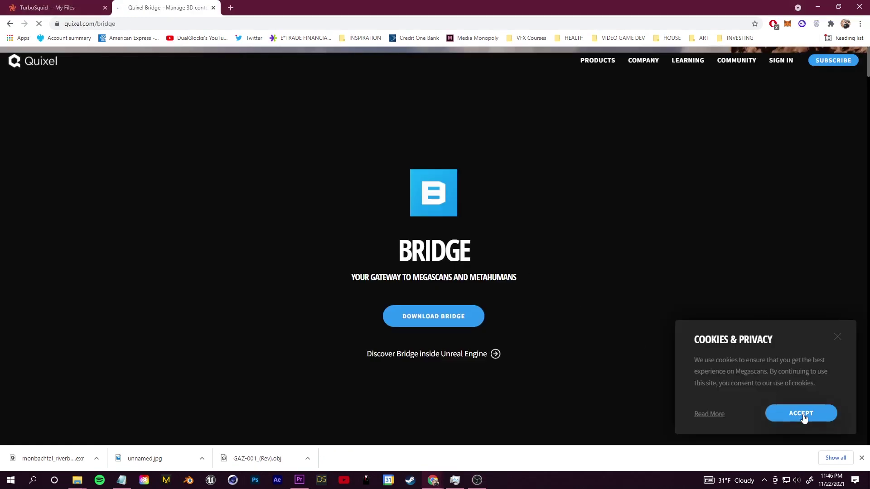
left_click(803, 417)
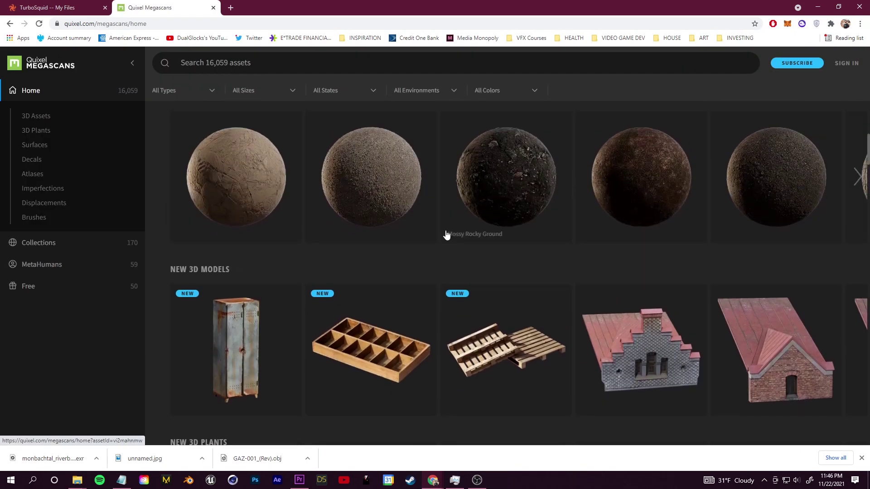
scroll(465, 242, "up", 2)
left_click(857, 268)
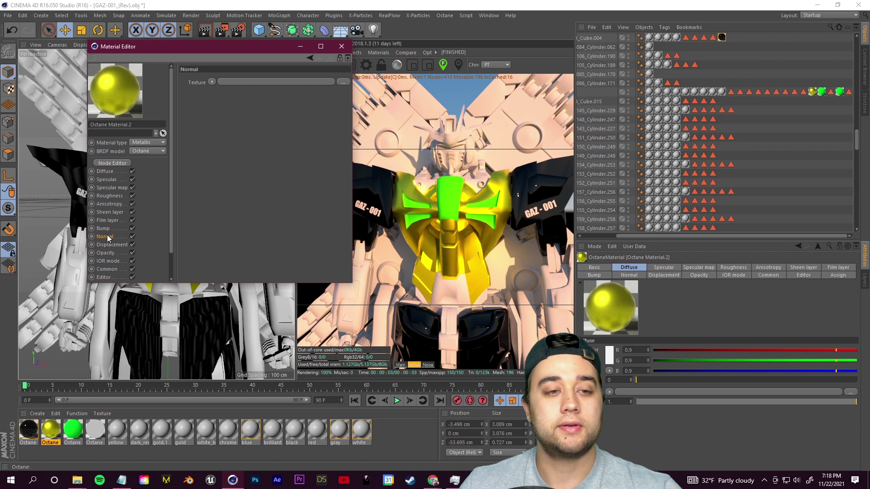
- Add a C4doctane ImageTexture shader to the roughness channel of the yellow metallic material in Cinema 4D
left_click(112, 194)
left_click(211, 121)
left_click(212, 120)
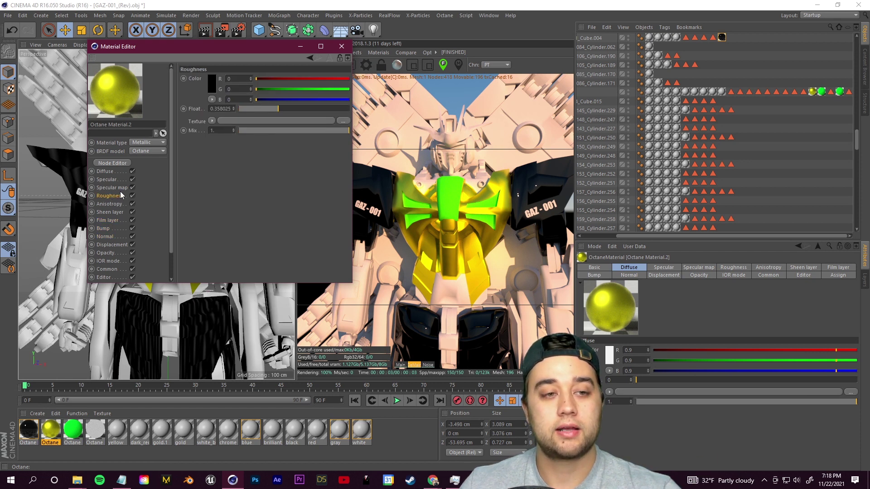
left_click(212, 121)
mouse_move(241, 287)
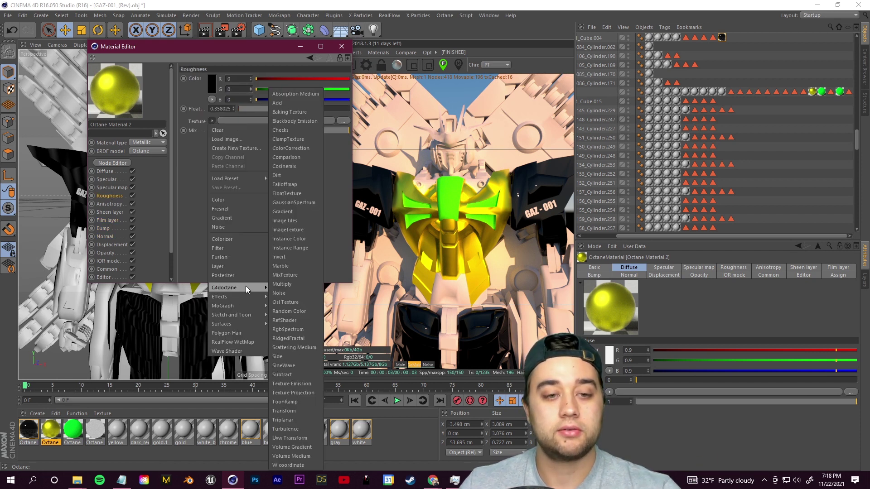
left_click(299, 230)
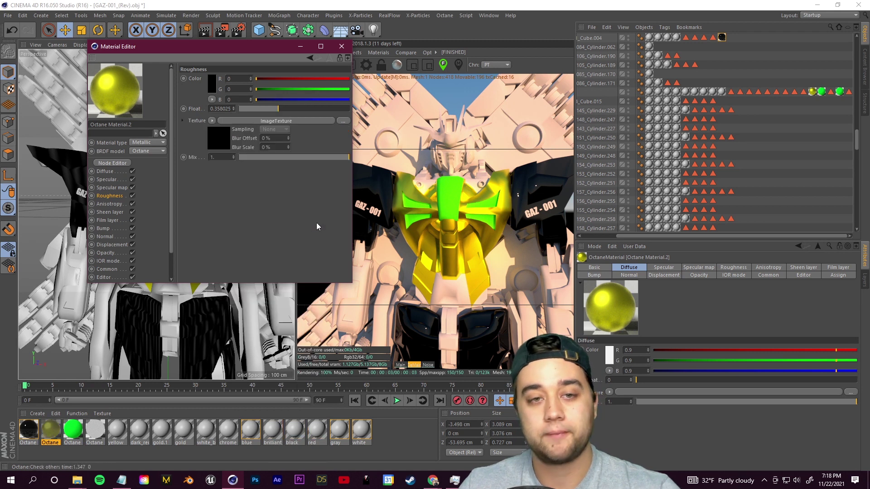
- Load tk2pajkc_8K_Roughness from the Imperfections_Damage_tk2pajkc_8K_surface_ms folder in Quixel Textures as the roughness image
left_click(343, 86)
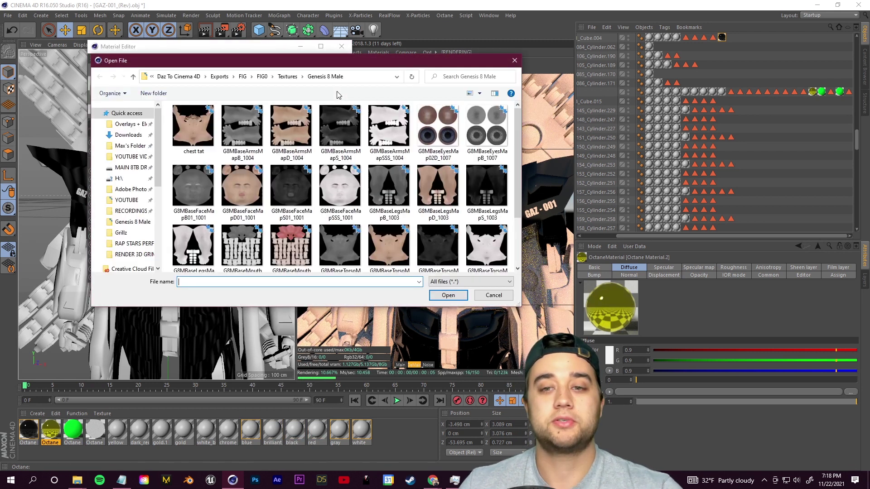
left_click(124, 202)
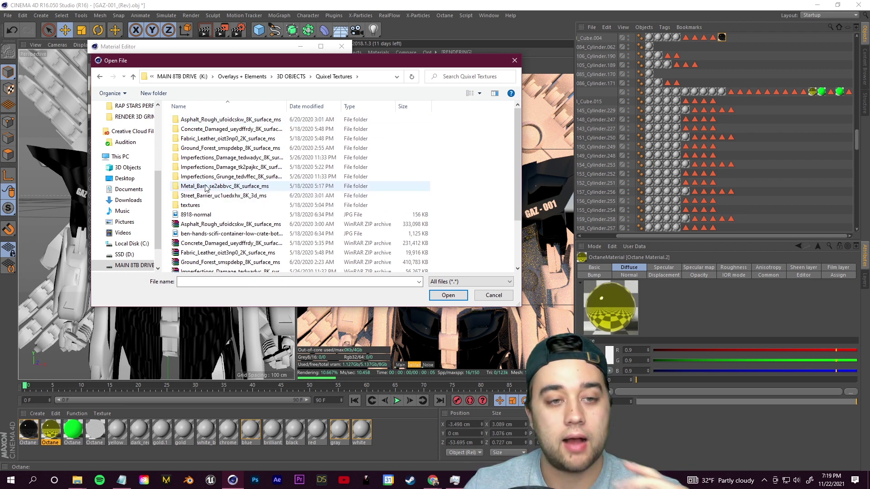
double_click(222, 167)
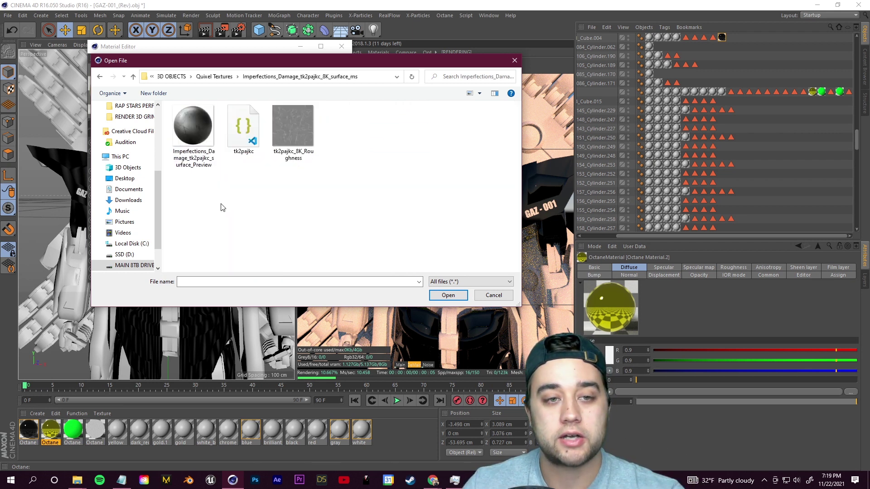
left_click(292, 132)
left_click(448, 295)
left_click(485, 270)
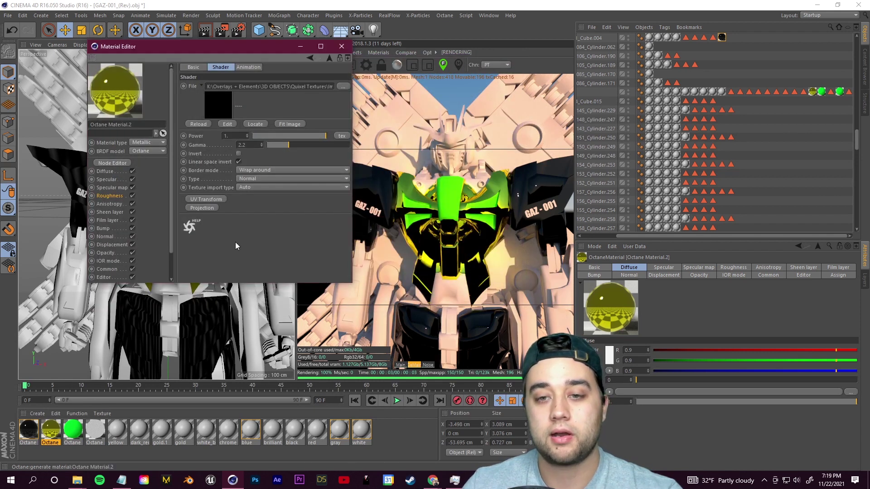
- Check the scratched roughness on the chest up close and adjust the gamma of its image texture
left_click_drag(267, 48, 278, 338)
scroll(179, 251, "up", 5)
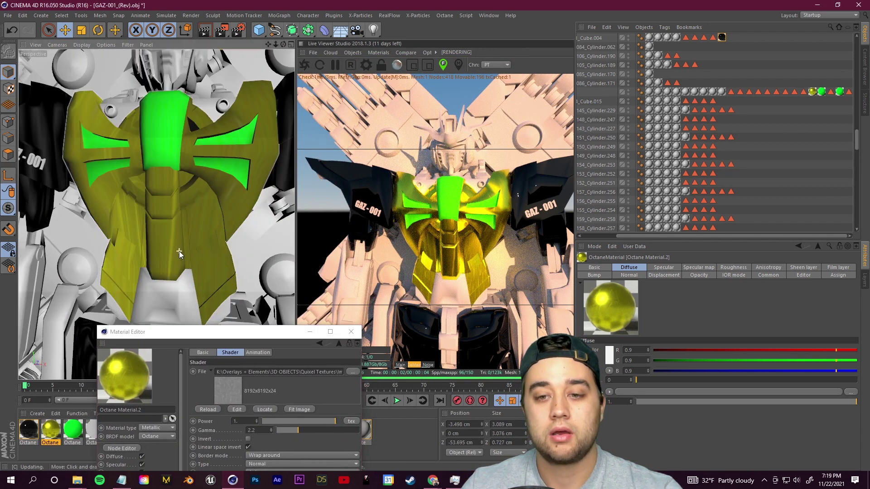
left_click_drag(222, 342, 183, 124)
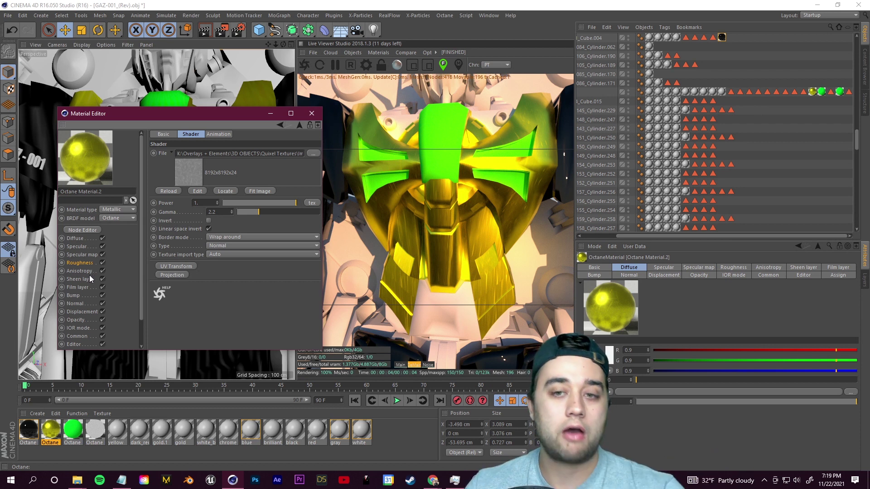
left_click_drag(273, 212, 246, 212)
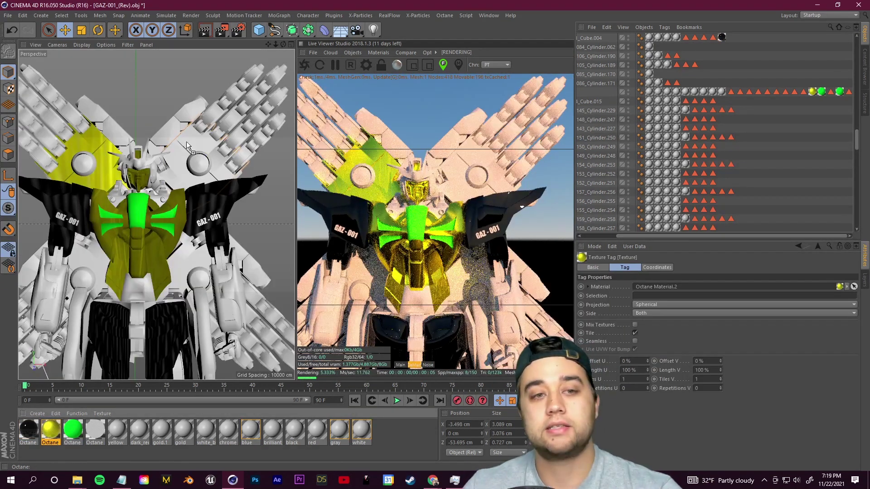
- Apply the yellow metallic material to the base panel of the remaining upper wing
left_click_drag(186, 141, 148, 260)
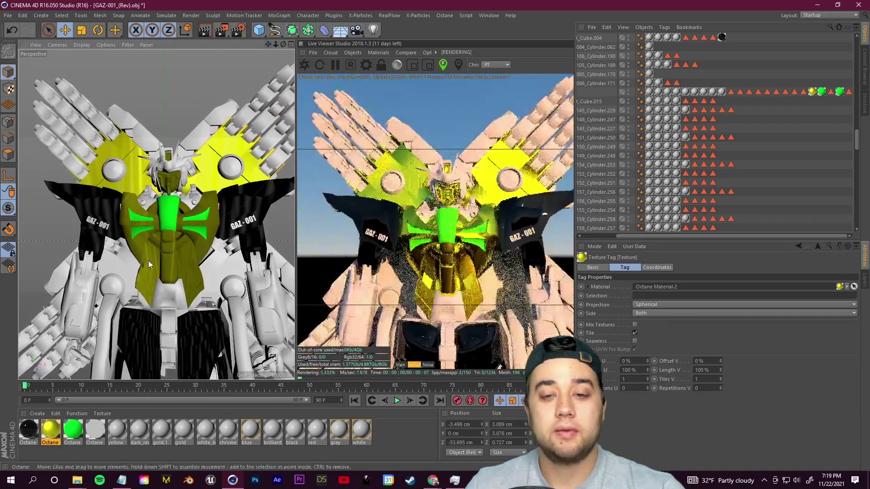
scroll(155, 257, "up", 3)
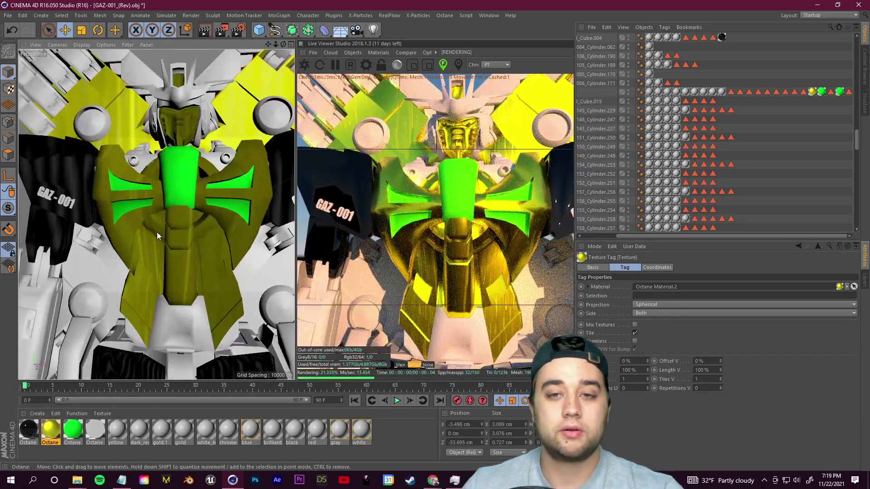
scroll(157, 256, "down", 3)
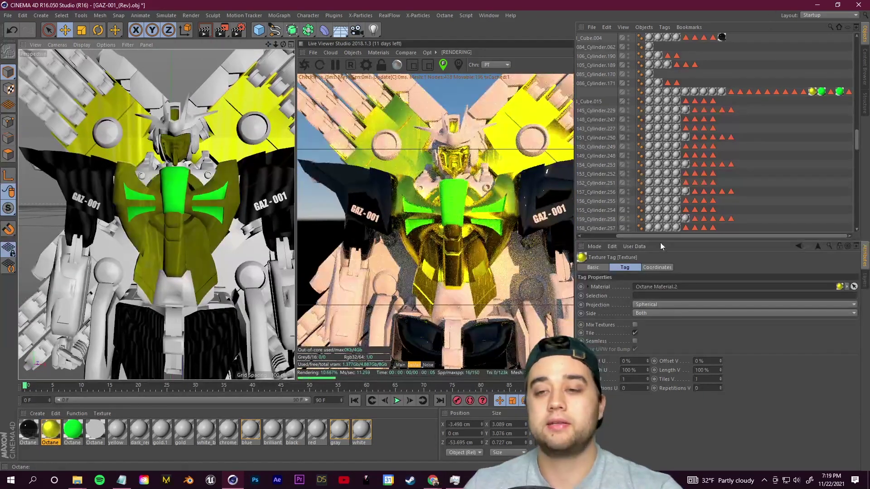
- Collapse the GUNDAM group in the object list and delete the OctaneDayLight
scroll(665, 235, "up", 15)
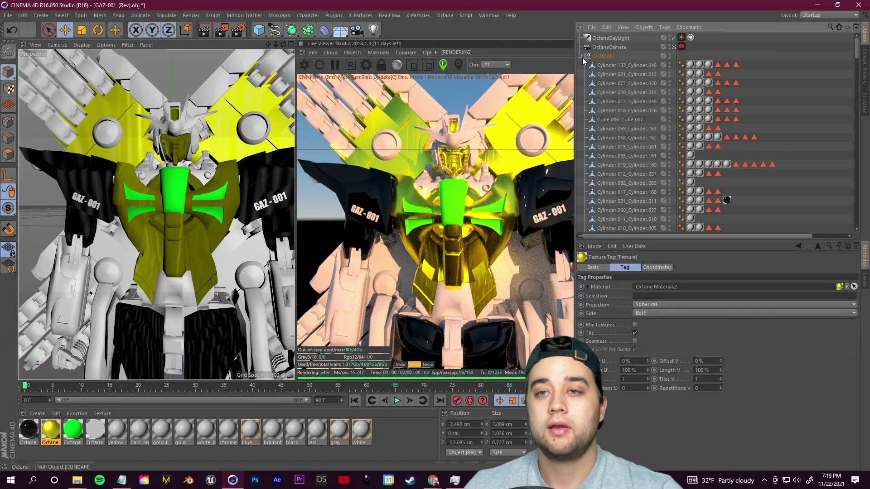
left_click(580, 56)
left_click(608, 38)
key("Delete")
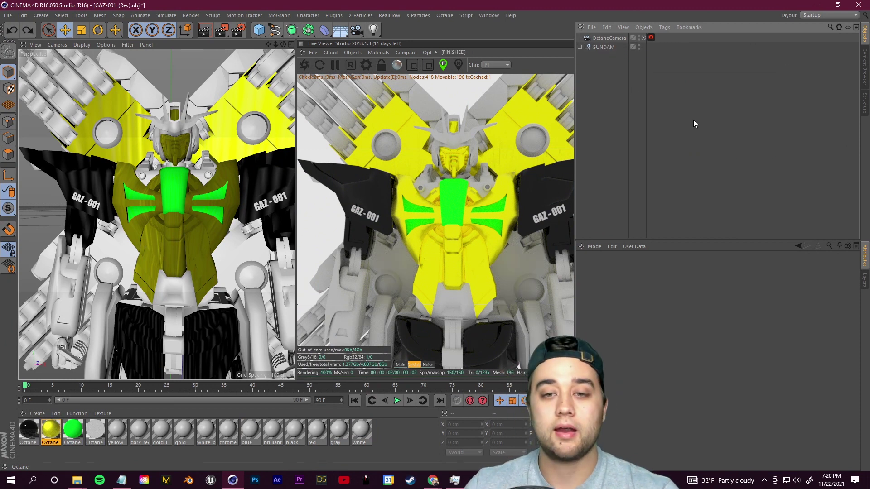
- Undo and redo the deletion of the OctaneDayLight to compare the render with and without it
left_click(12, 31)
left_click(13, 31)
left_click(25, 31)
left_click(10, 30)
left_click(27, 30)
left_click(13, 31)
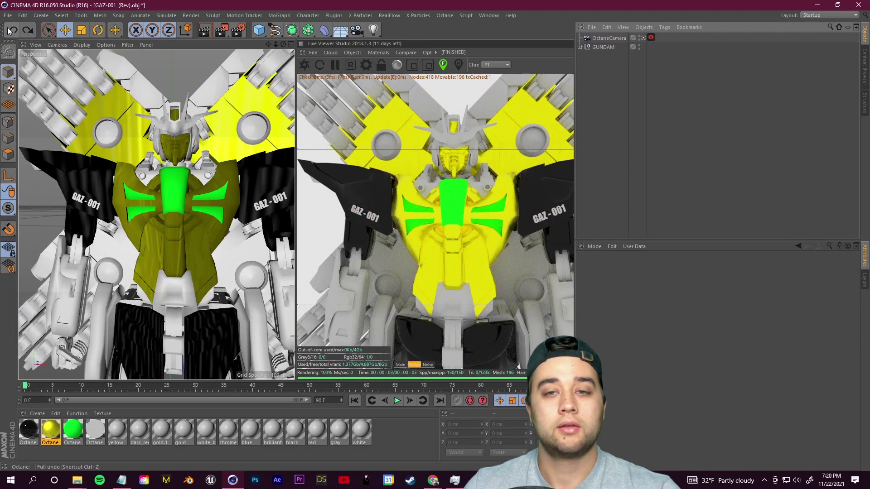
left_click(27, 30)
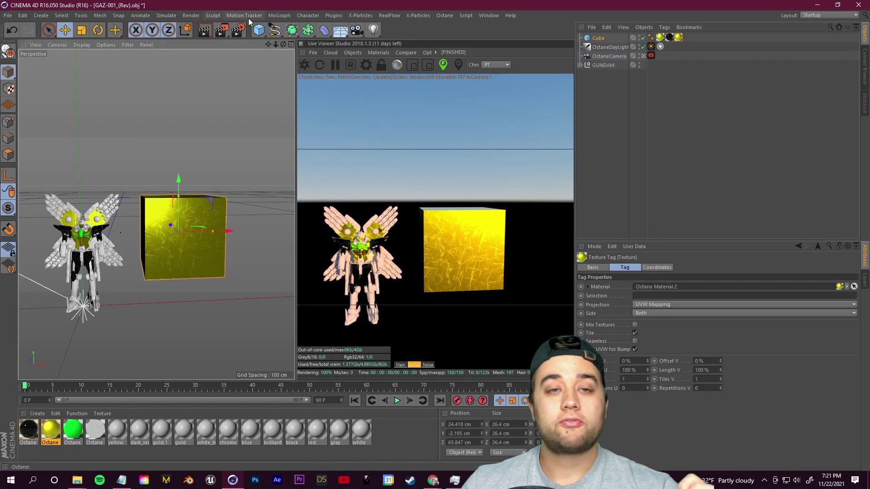
- Move the yellow metallic cube around beside the robot, leaving it at about X 24, Y 6.2, Z 66.8 cm
mouse_move(268, 44)
left_mouse_down()
mouse_move(286, 42)
mouse_move(273, 33)
left_mouse_up()
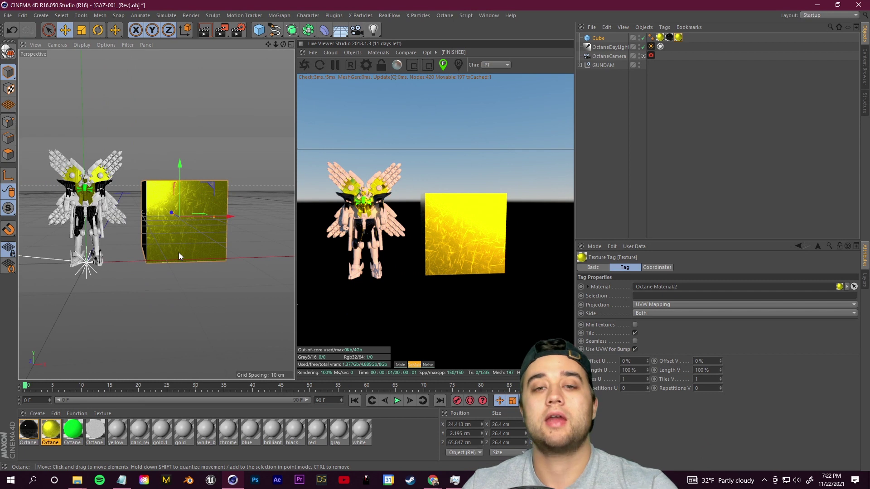
left_click_drag(178, 252, 199, 183)
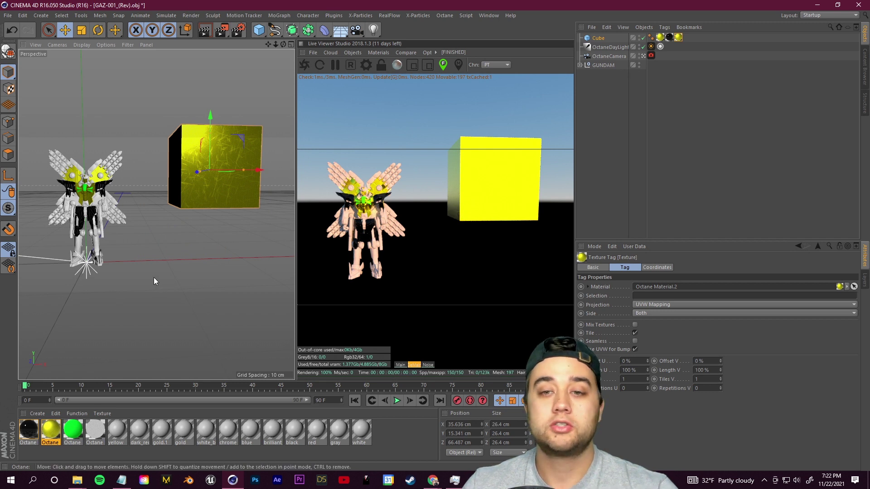
left_click_drag(208, 189, 190, 263)
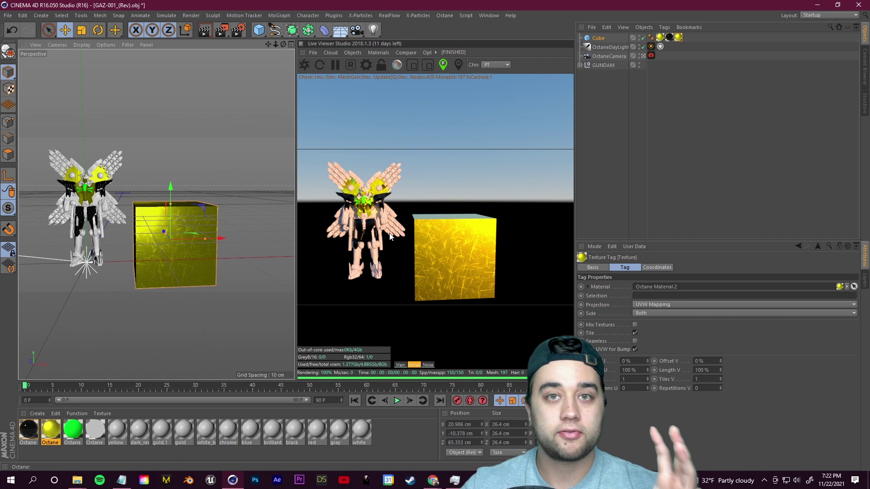
left_click_drag(161, 270, 172, 218)
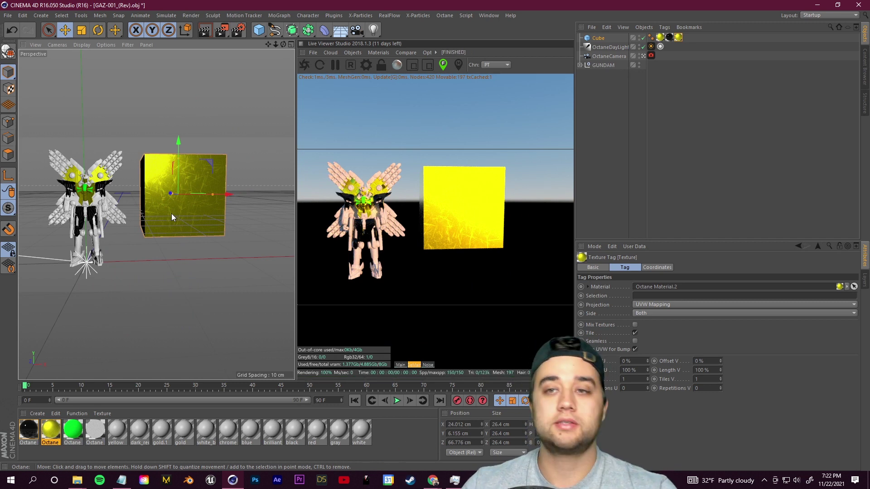
- Frame the robot up close, lock the live render to that view by disabling Check Camera, and leave the OctaneCamera view
left_click(608, 47)
right_click_drag(41, 181, 309, 74, "alt")
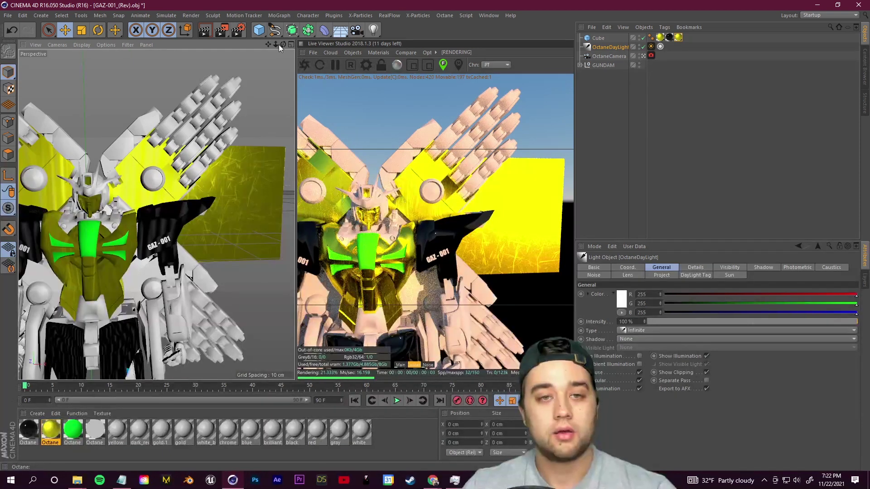
mouse_move(275, 44)
left_mouse_down()
mouse_move(269, 54)
mouse_move(302, 24)
mouse_move(276, 37)
left_mouse_up()
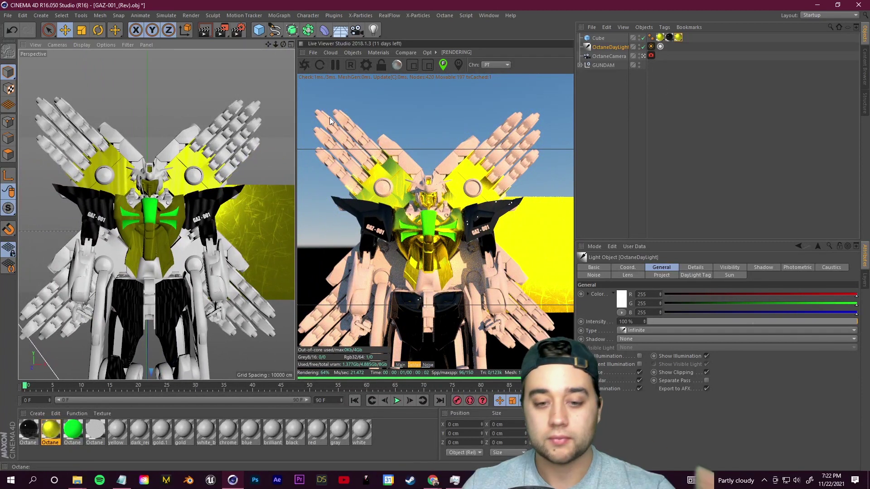
left_click(427, 53)
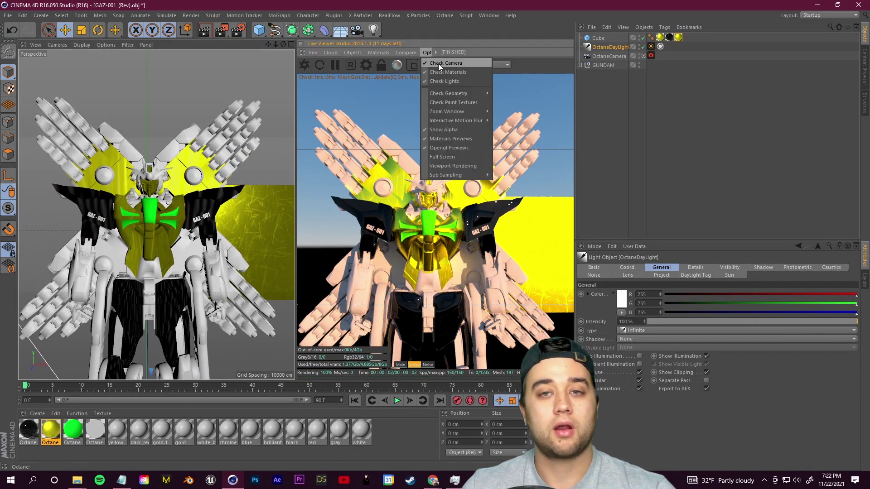
left_click(438, 62)
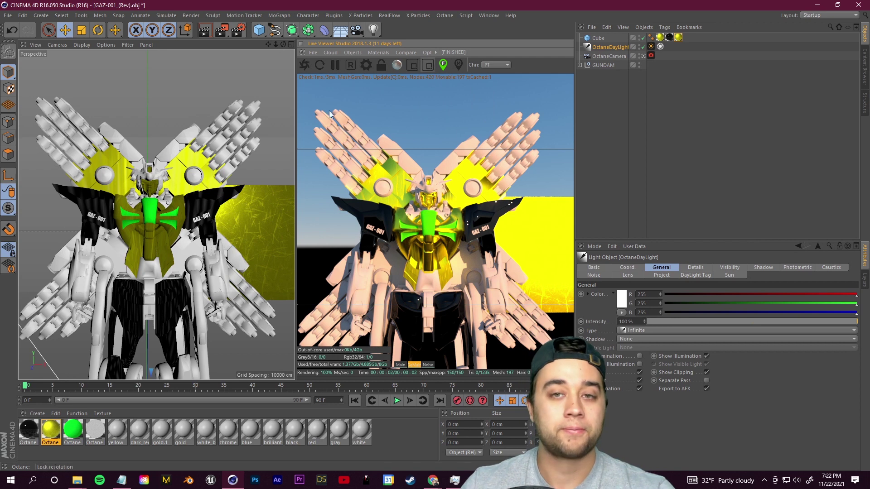
left_click(644, 55)
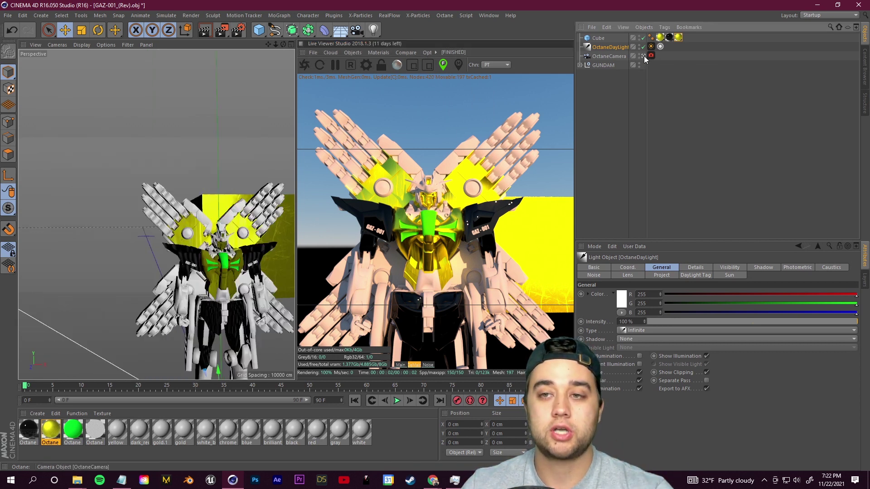
- Examine the robot, cube and camera layout from several angles in the viewport, independently of the live render
left_click_drag(156, 165, 80, 128, "alt")
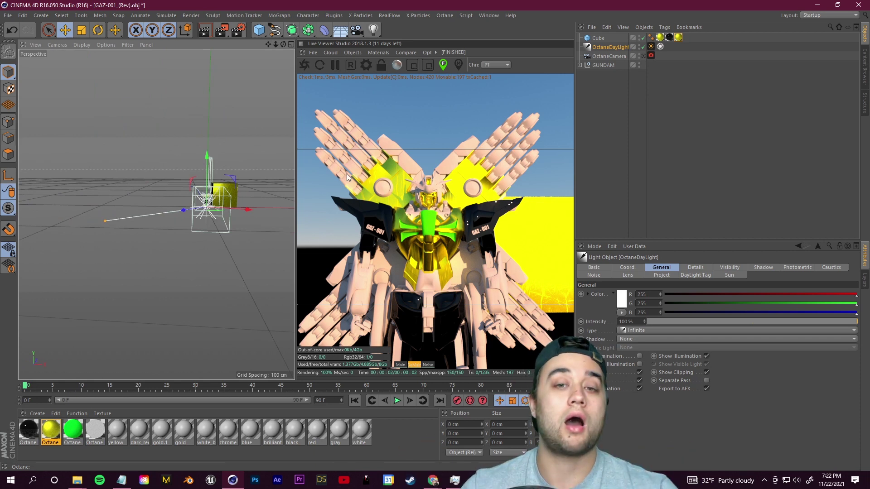
left_click_drag(276, 156, 261, 197, "alt")
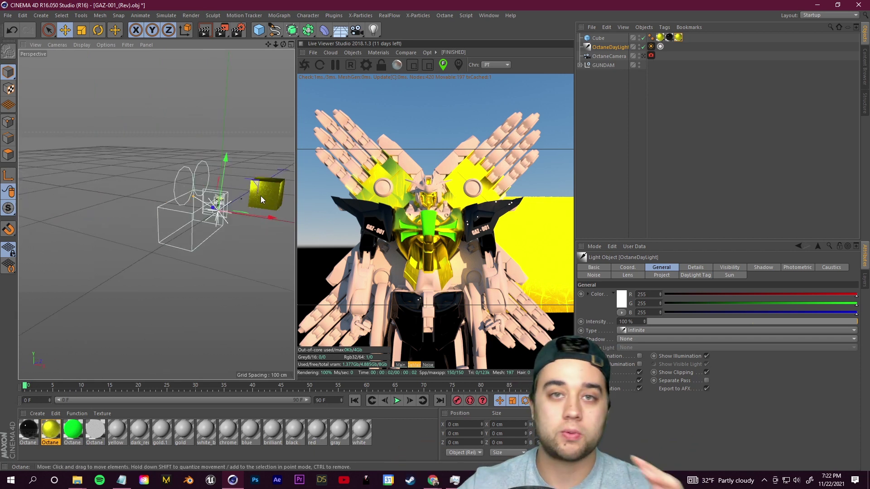
scroll(207, 186, "up", 5)
left_click_drag(207, 186, 179, 171, "alt")
scroll(182, 205, "up", 3)
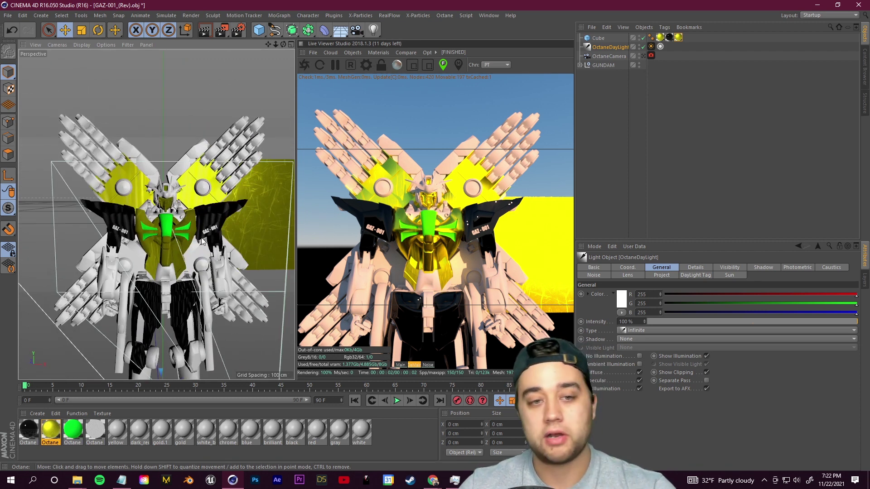
scroll(178, 254, "down", 5)
left_click_drag(178, 254, 244, 99, "alt")
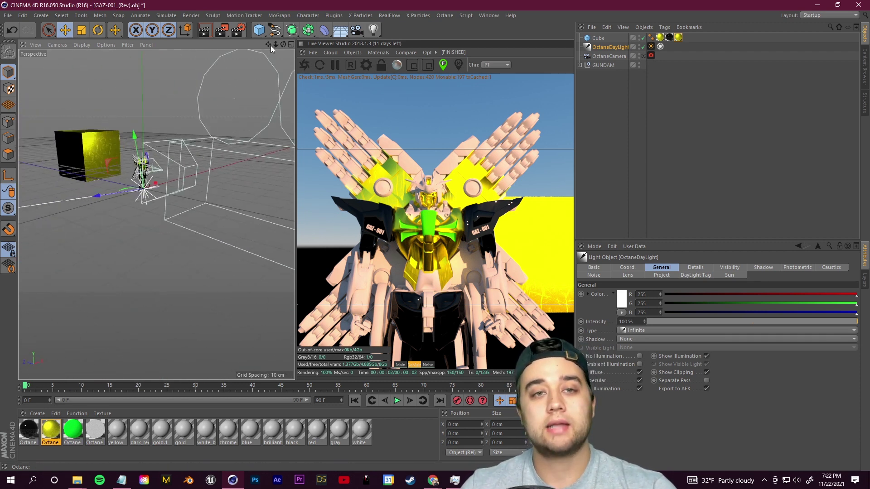
left_click_drag(272, 46, 417, 155)
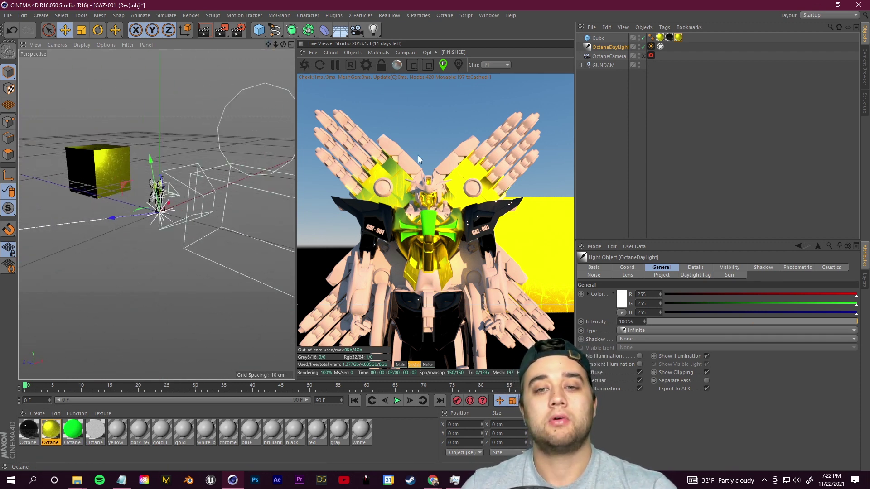
- Rotate the OctaneDayLight to change the direction of the sunlight on the robot
left_click(611, 47)
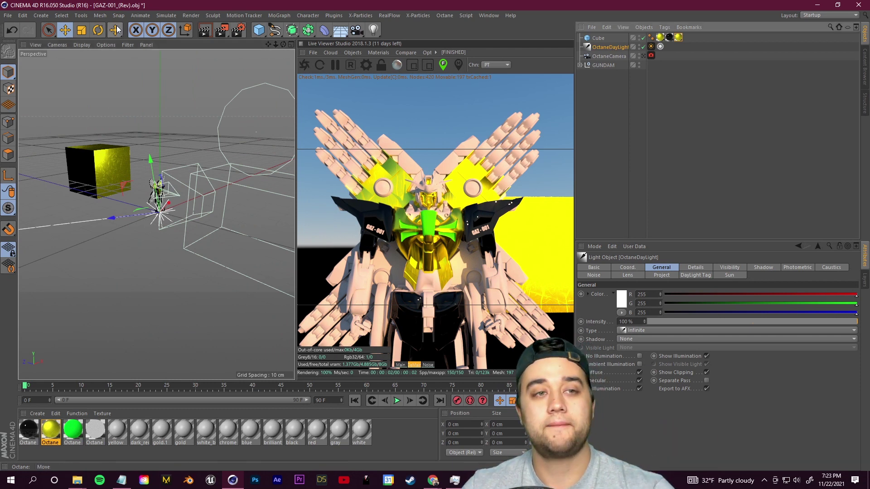
left_click(99, 31)
left_click_drag(154, 198, 126, 216)
key("ctrl+z")
key("o")
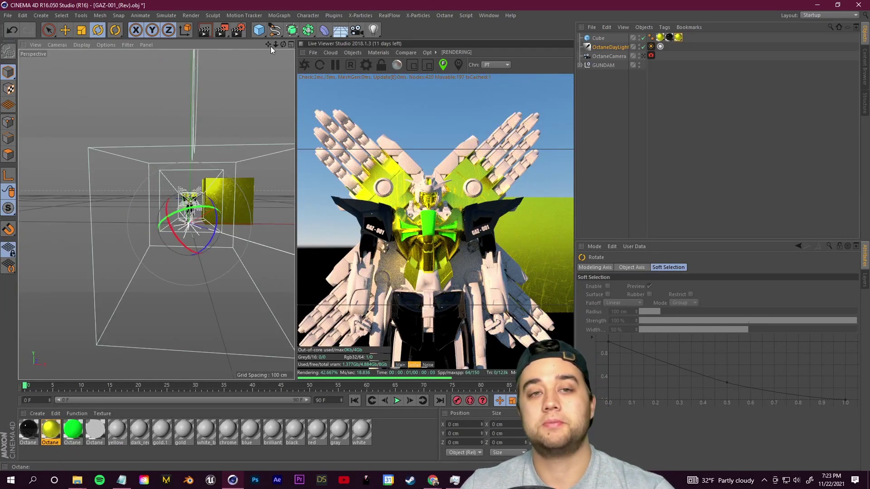
left_click_drag(269, 45, 262, 46)
left_click_drag(157, 214, 359, 292, "alt")
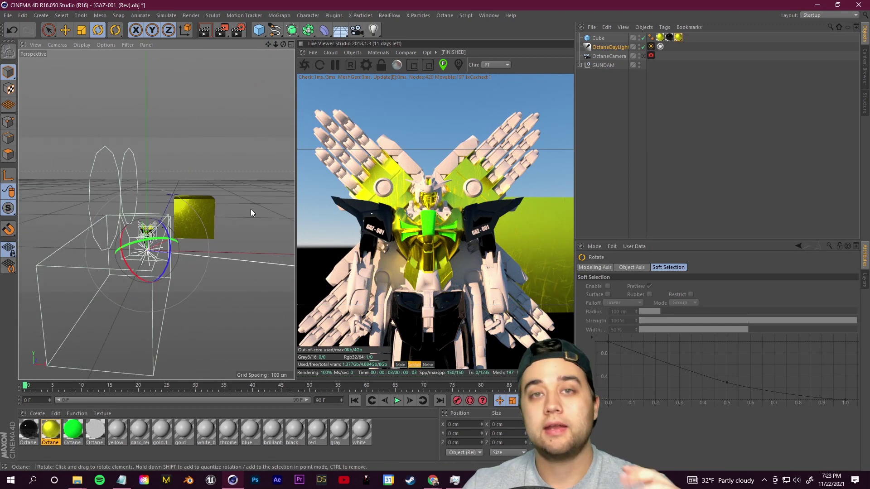
- Delete the OctaneDayLight from the scene
left_click(608, 48)
key("o")
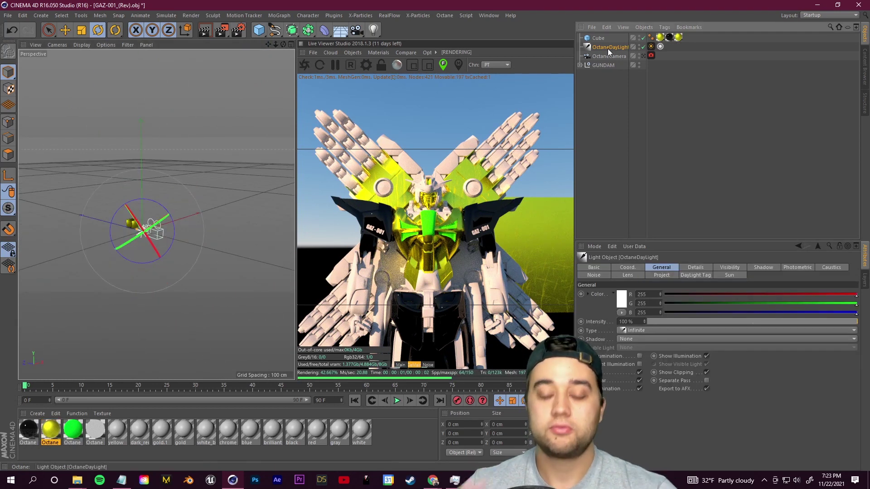
key("Delete")
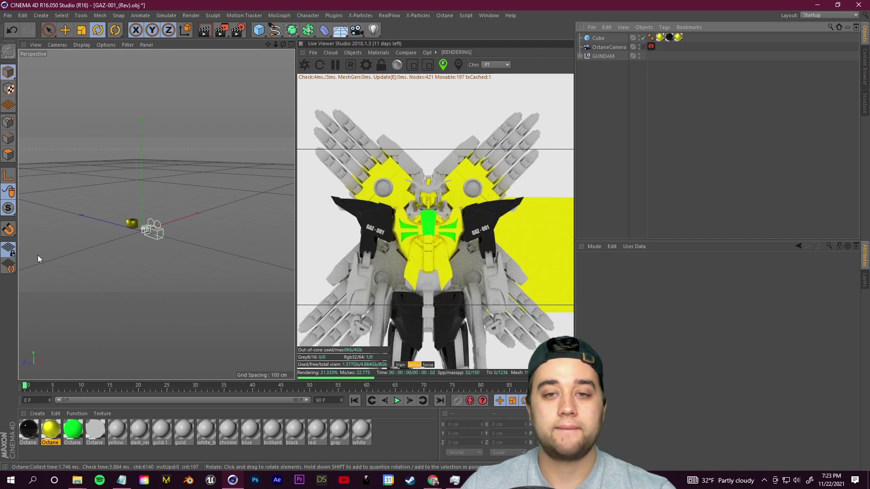
- Add an Octane HDRI environment and an Octane area light to the scene
left_click(352, 53)
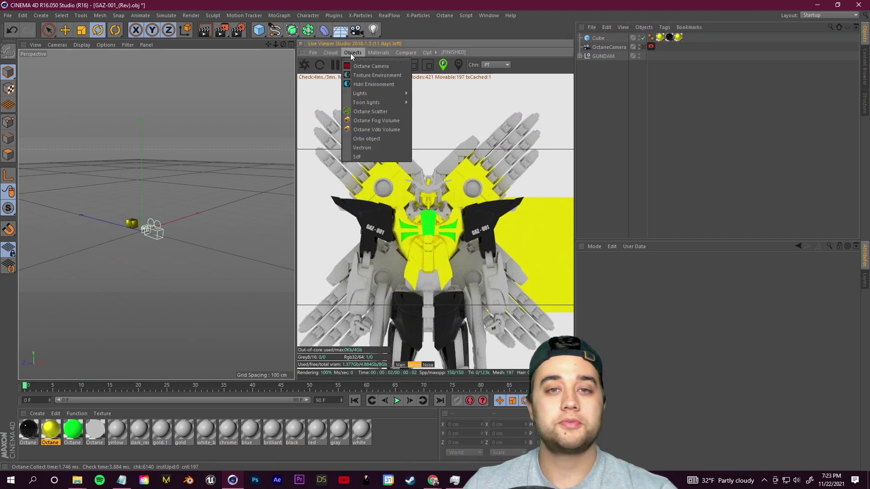
left_click(371, 86)
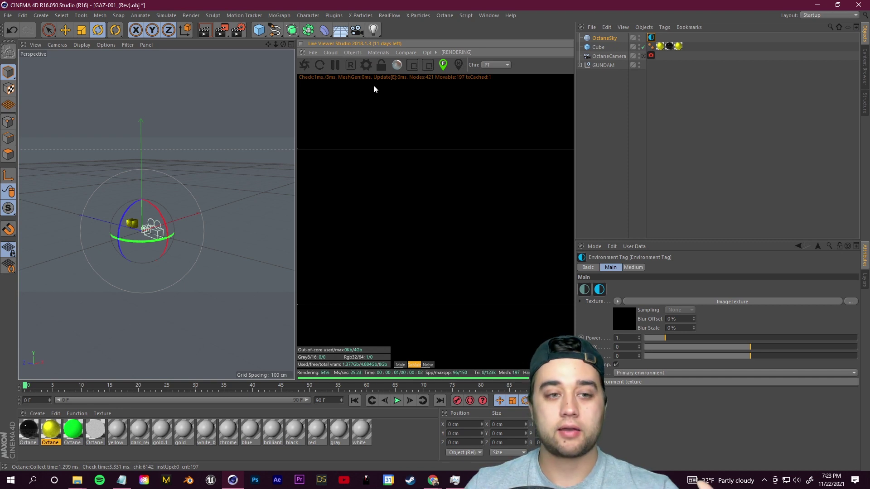
left_click(352, 53)
mouse_move(388, 94)
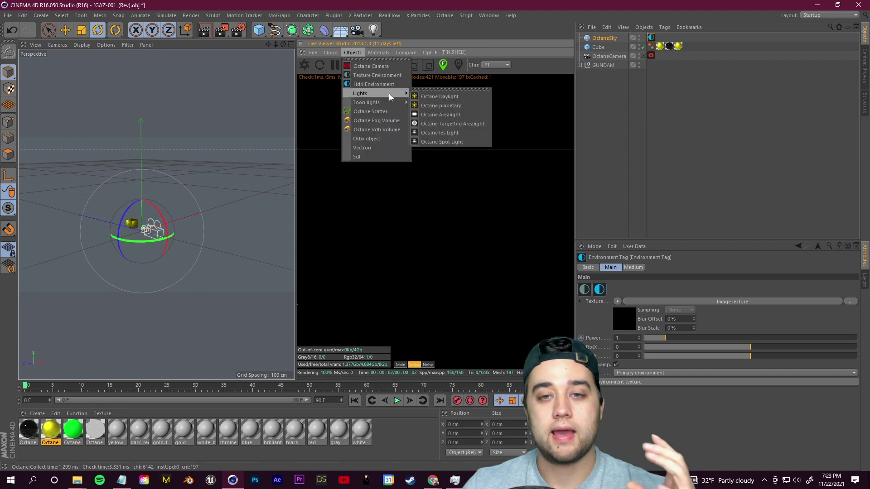
left_click(438, 114)
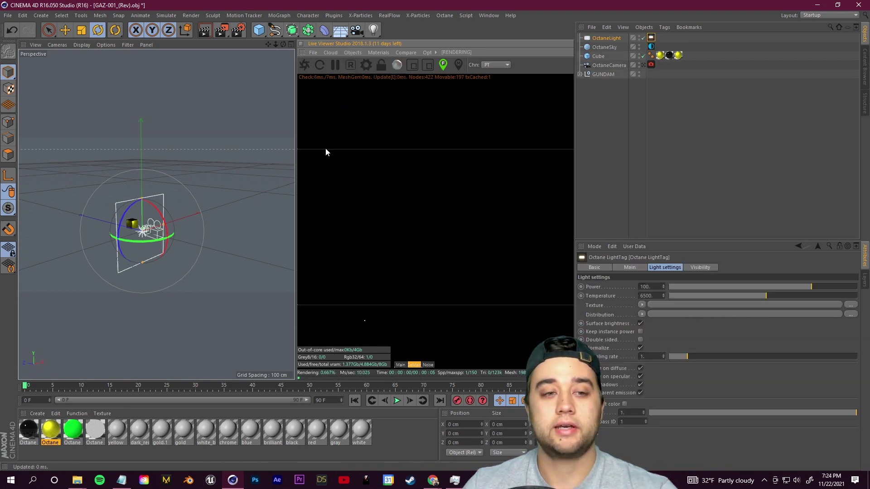
- Place the area light at about X 192, Z -335 cm angled towards the robot, and set its power to about 81.2
left_click(64, 30)
left_click_drag(107, 222, 235, 277)
left_click(98, 31)
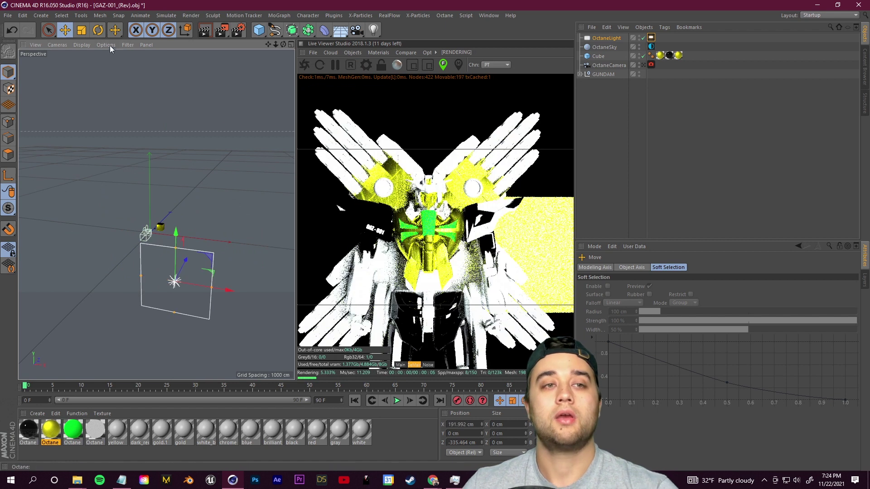
left_click_drag(180, 302, 211, 301)
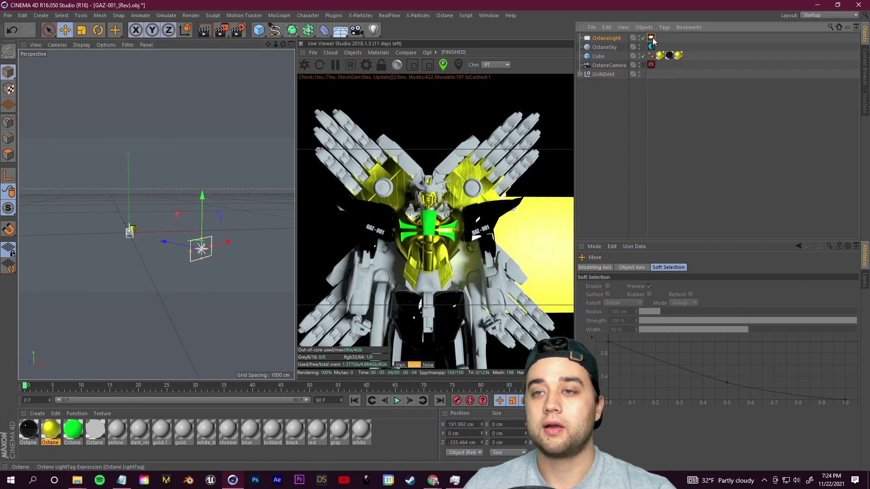
left_click(651, 38)
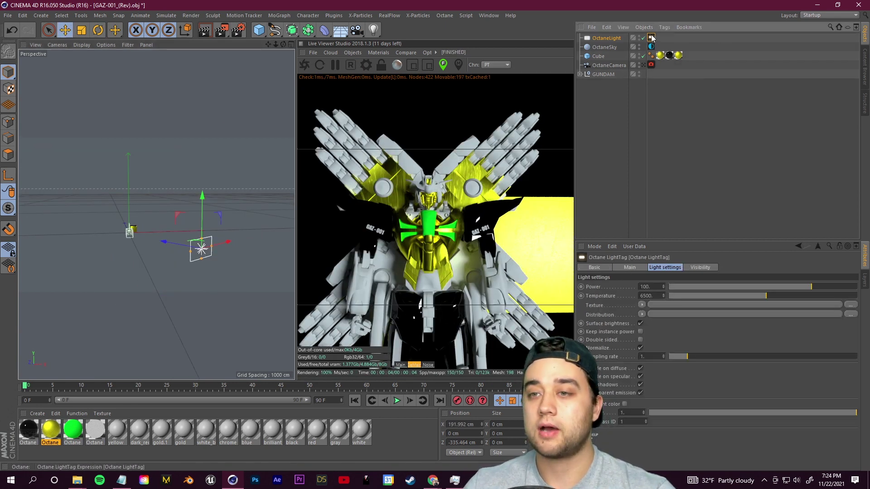
mouse_move(781, 287)
left_mouse_down()
mouse_move(769, 286)
mouse_move(792, 284)
left_mouse_up()
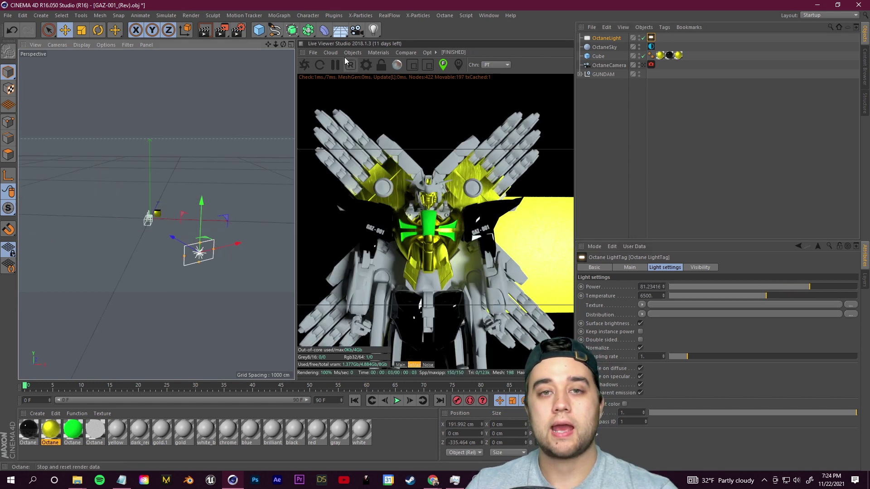
- Try to add an Octane targetted area light while the existing area light is selected
left_click(346, 54)
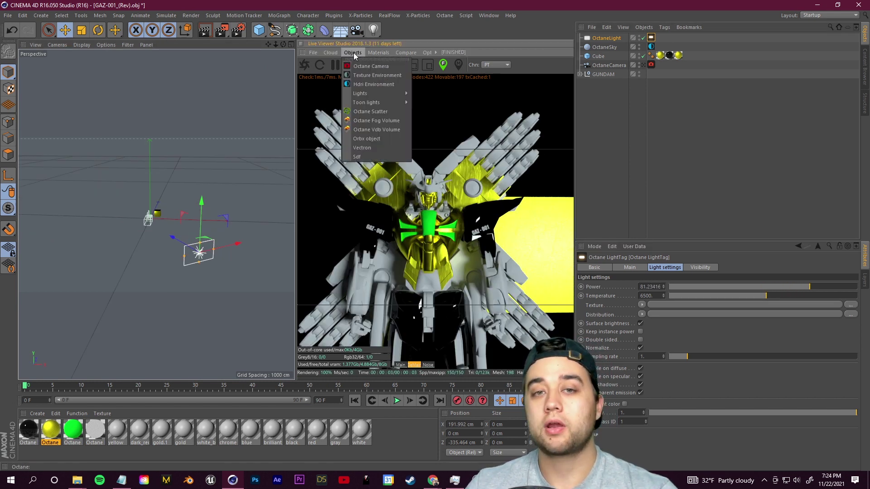
mouse_move(388, 92)
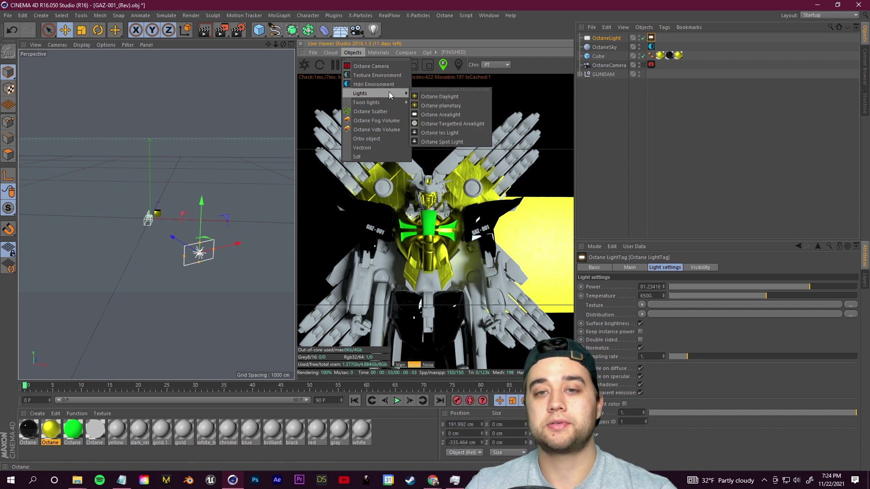
left_click(457, 125)
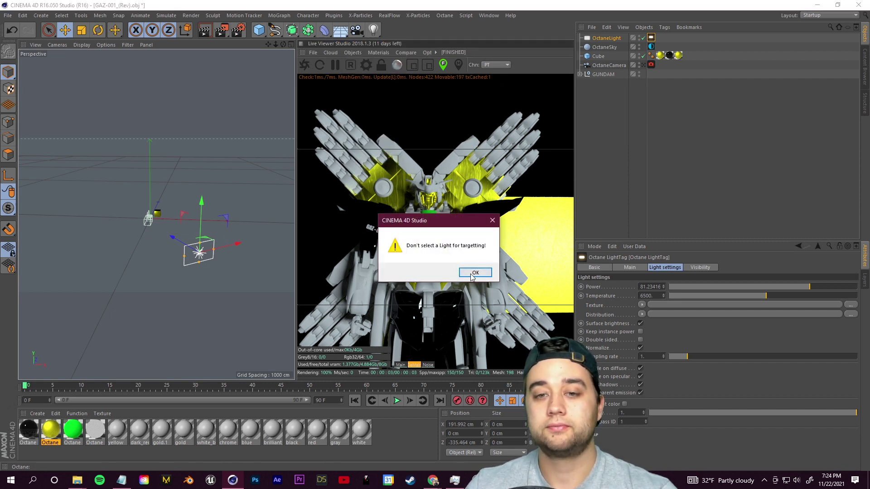
left_click(475, 272)
- Add an Octane targetted area light with no object selected
left_click(353, 53)
mouse_move(383, 94)
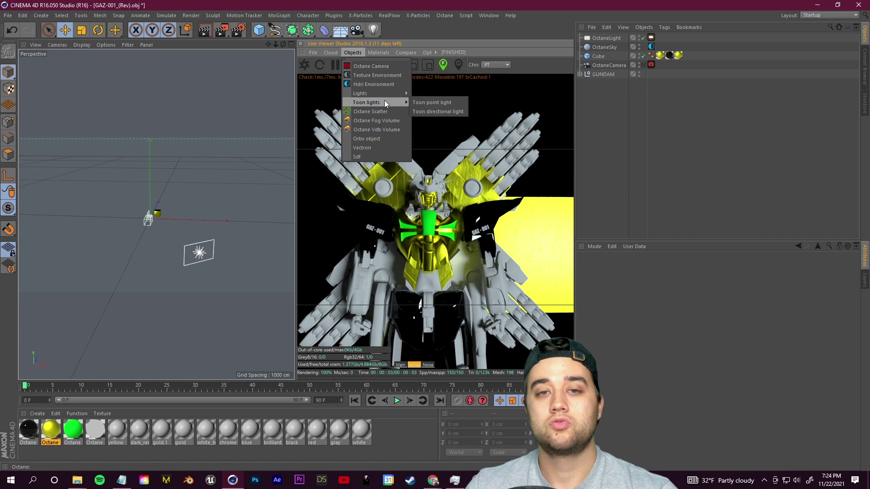
left_click(448, 122)
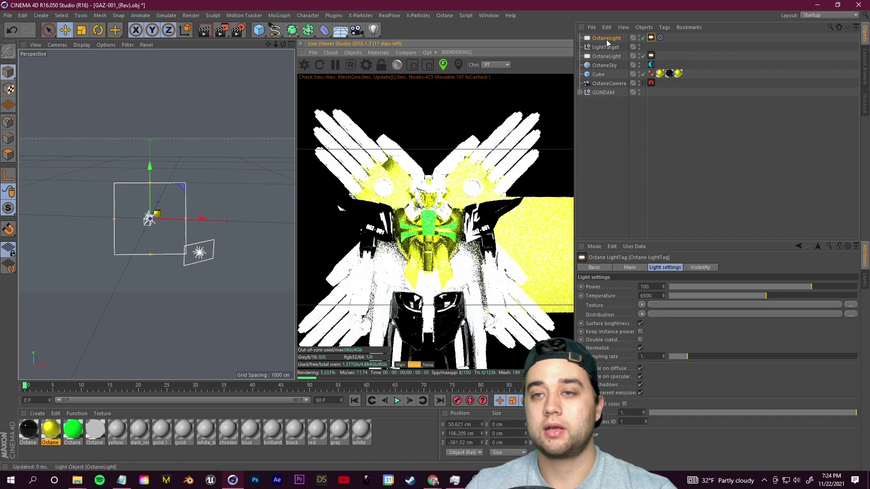
- Set the new light's target object to GUNDAM and reposition the light along its X axis
left_click(651, 38)
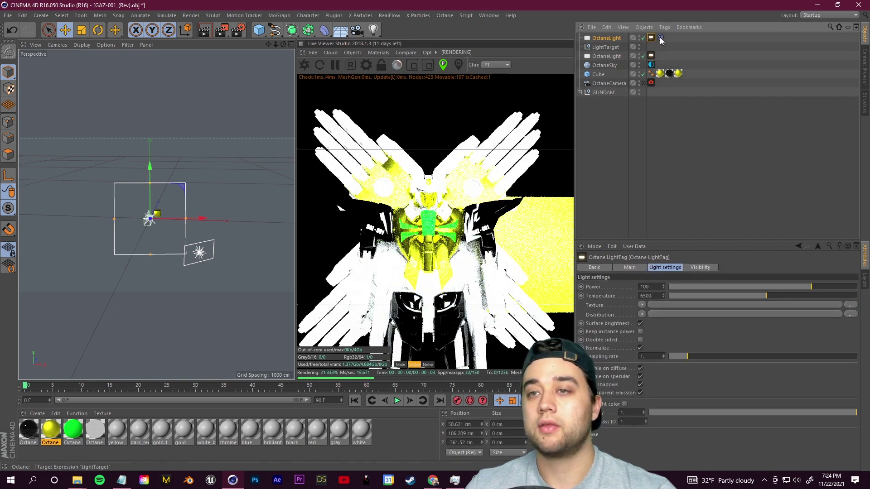
left_click(660, 38)
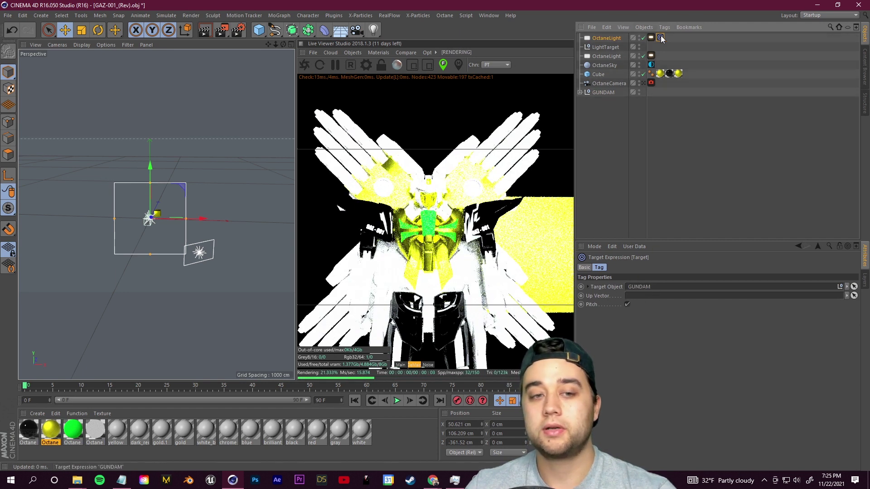
left_click_drag(207, 219, 180, 213)
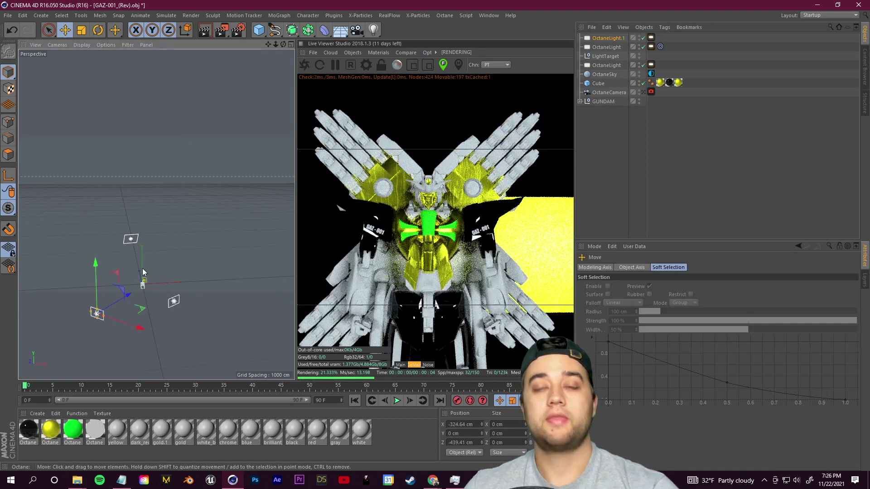
- Open the environment tag settings of the OctaneSky
right_click_drag(142, 266, 137, 317, "alt")
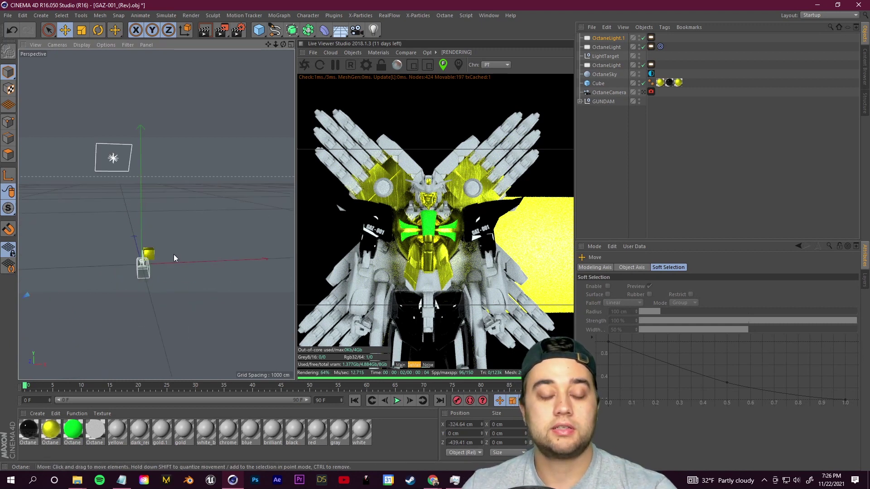
left_click_drag(174, 254, 170, 241, "alt")
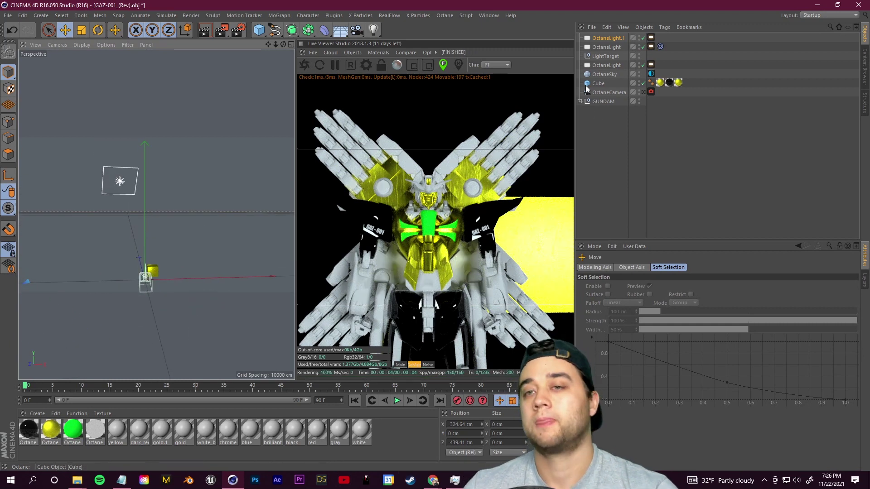
left_click(603, 75)
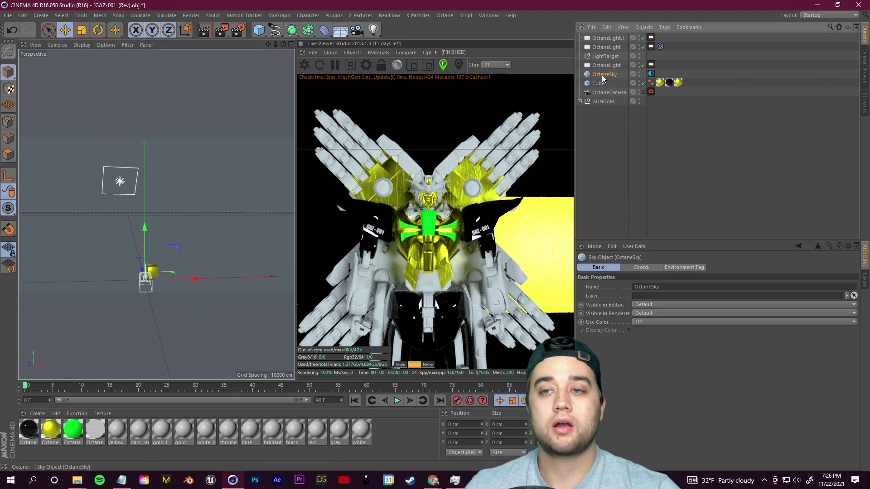
left_click(651, 73)
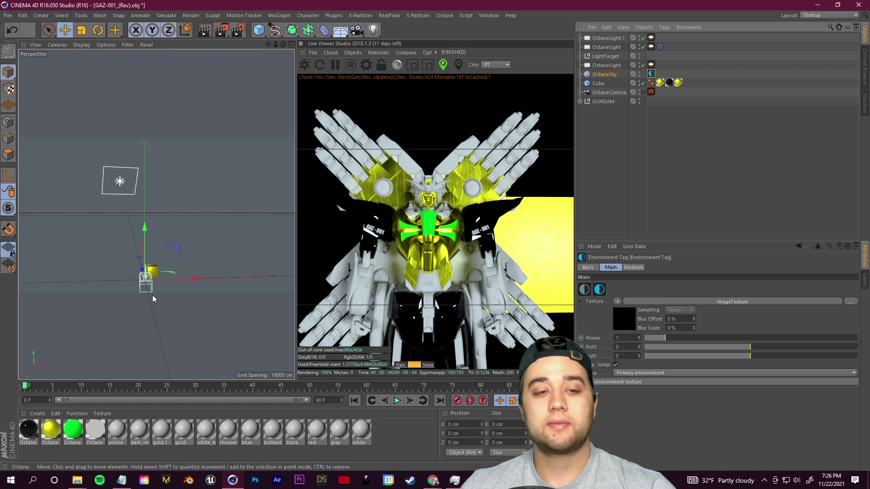
- Open the black Octane material for editing and save the enlarged portrait photo from the browser's image search
scroll(119, 271, "up", 3)
scroll(119, 272, "up", 1)
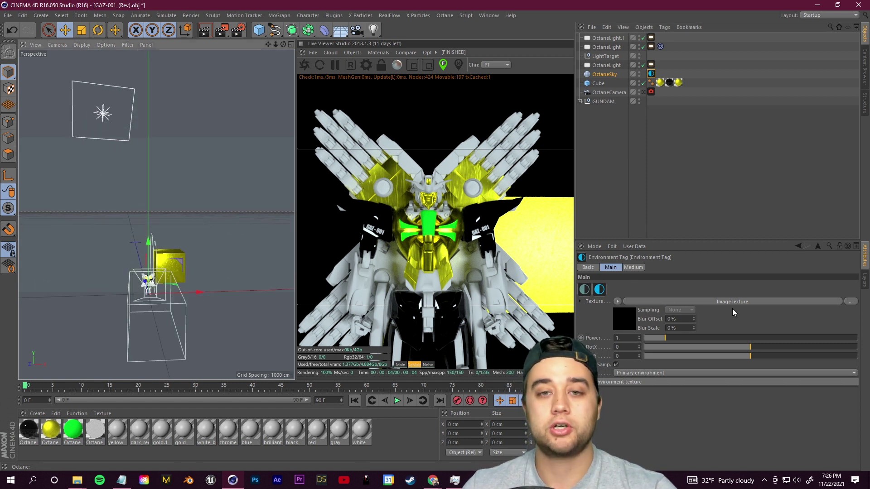
scroll(195, 265, "up", 4)
scroll(195, 265, "up", 8)
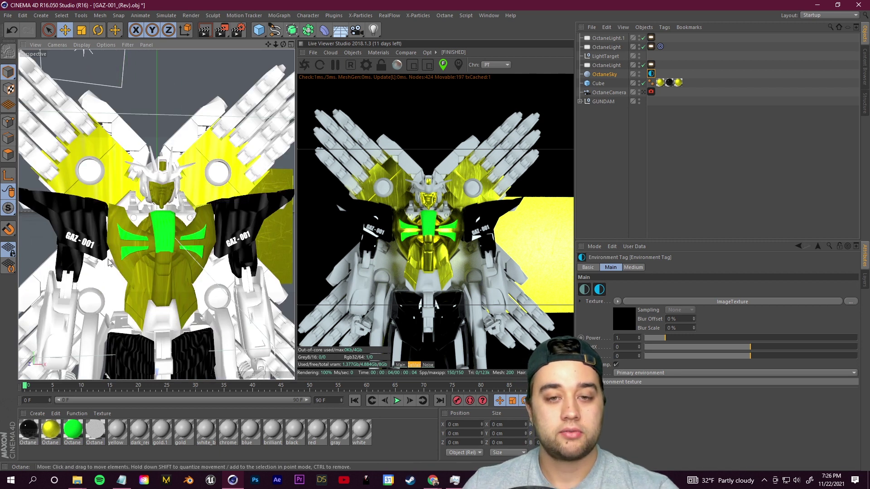
double_click(35, 437)
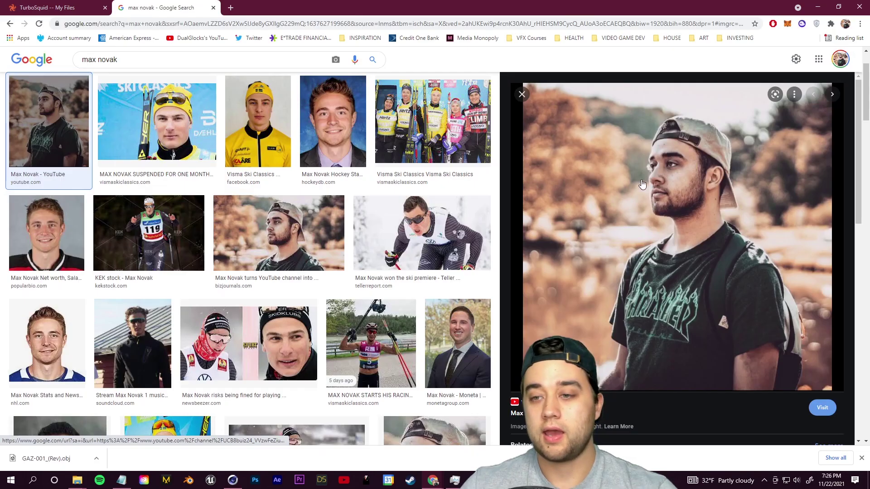
right_click(646, 173)
left_click(681, 278)
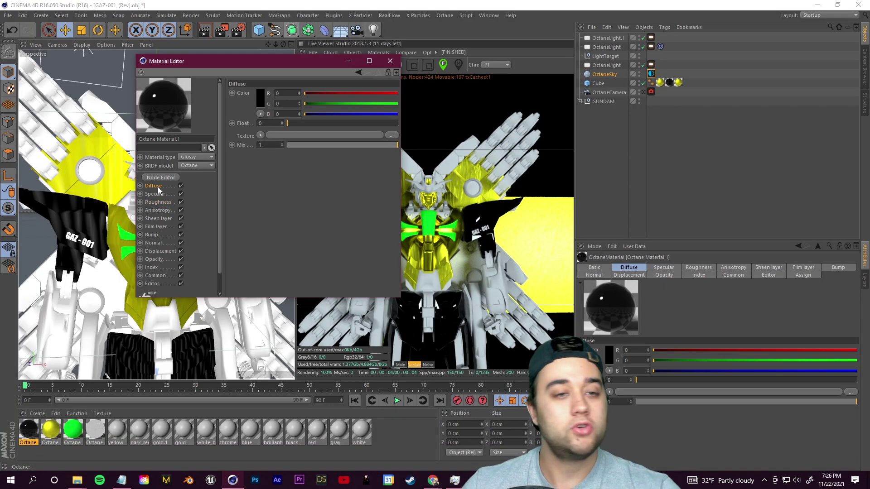
- Add an Octane ImageTexture to the black material's diffuse channel and load unnamed.jpg into it
left_click(262, 135)
mouse_move(282, 316)
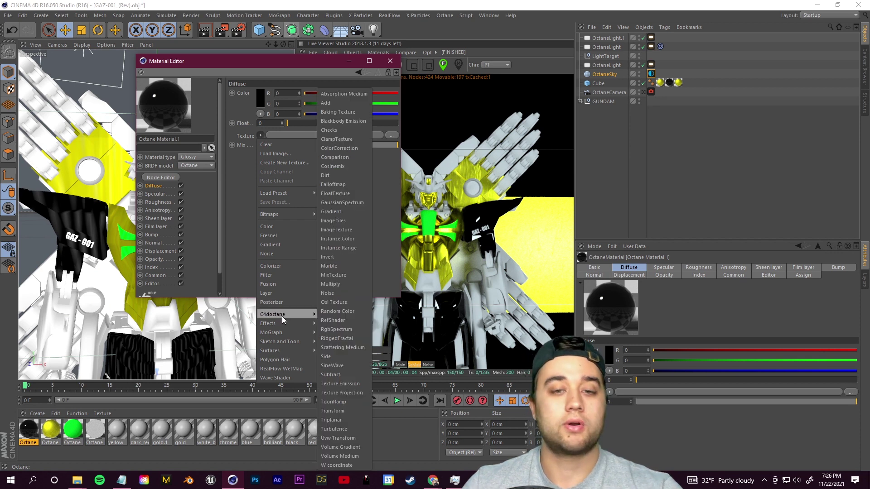
left_click(359, 228)
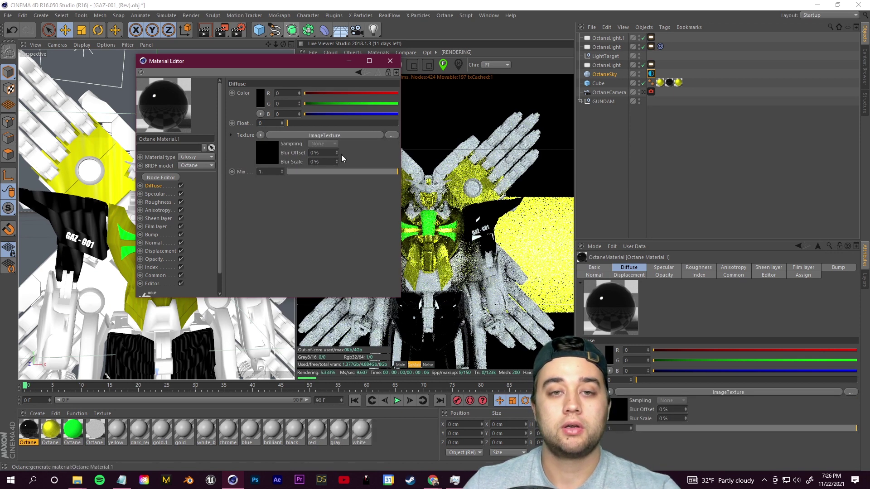
left_click(337, 135)
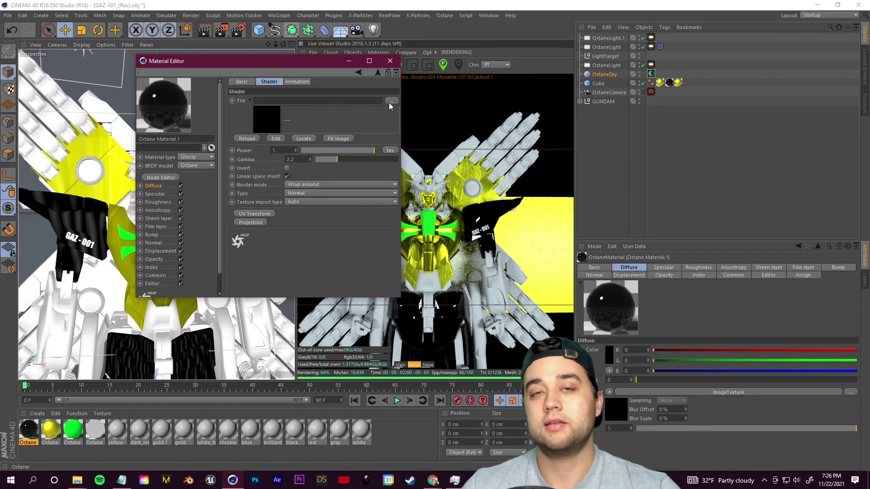
left_click(391, 101)
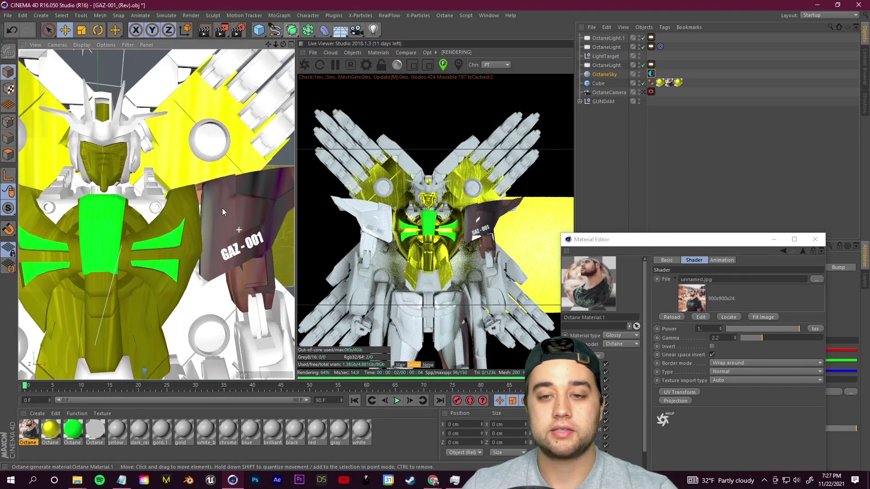
left_click_drag(704, 240, 146, 53)
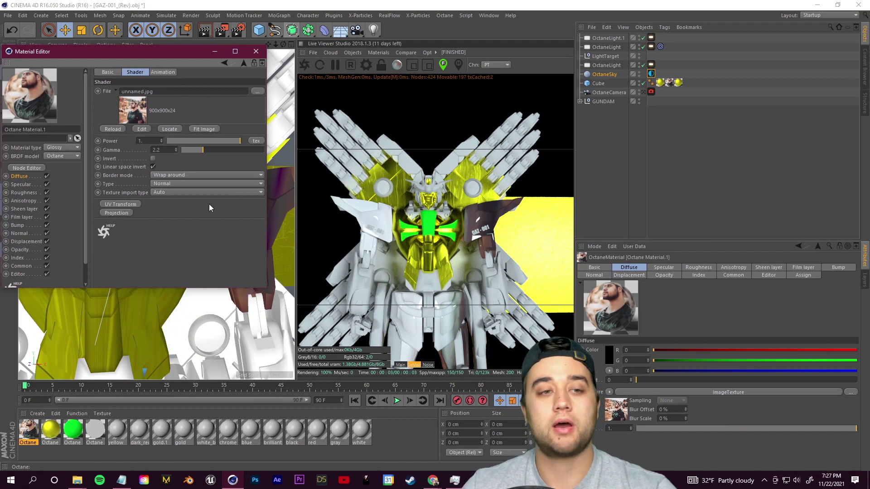
- Add a UV transform and projection to the image texture, with R.X -27.9452, uniform scale 0.003663 and T.X 0.027273
left_click(116, 204)
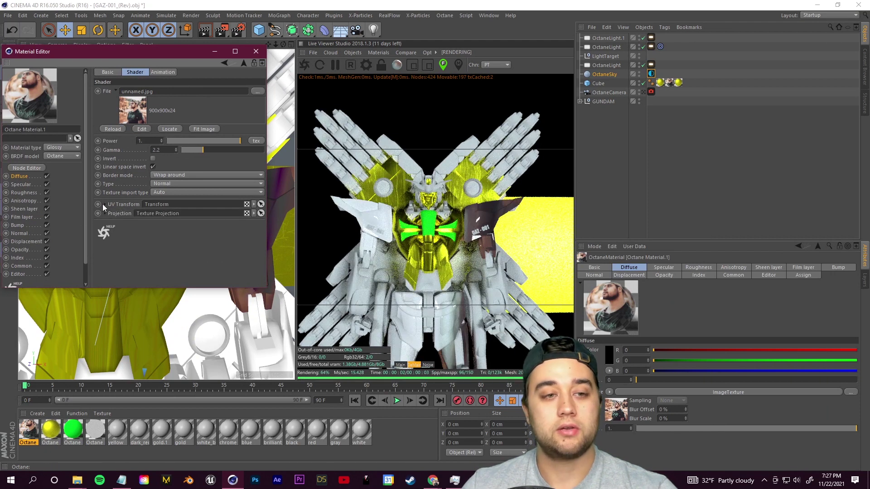
left_click(105, 204)
left_click(28, 168)
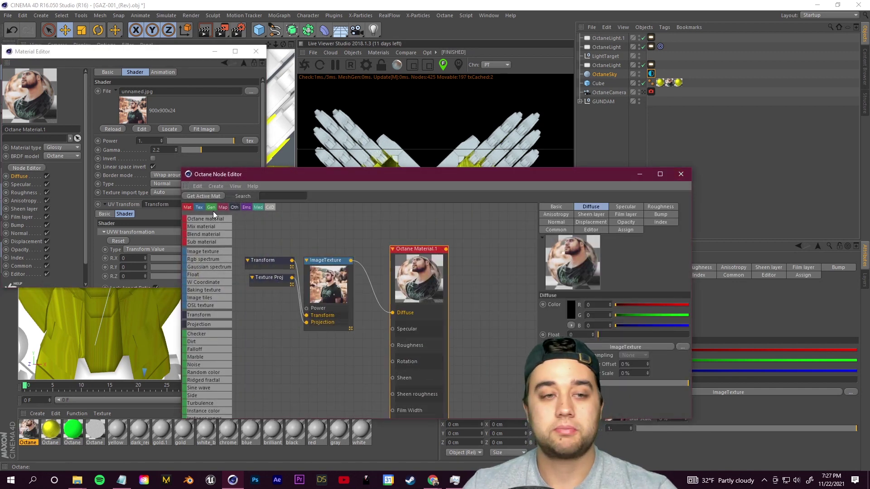
left_click(682, 177)
scroll(263, 197, "down", 5)
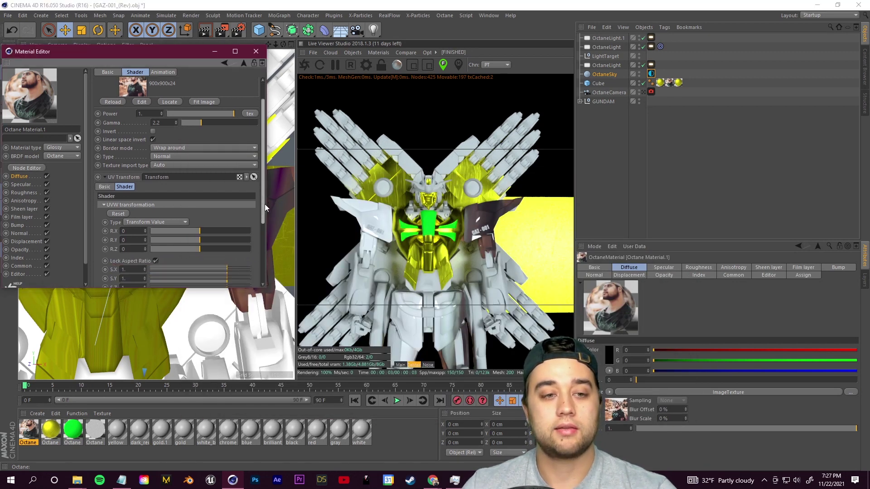
left_click(211, 223)
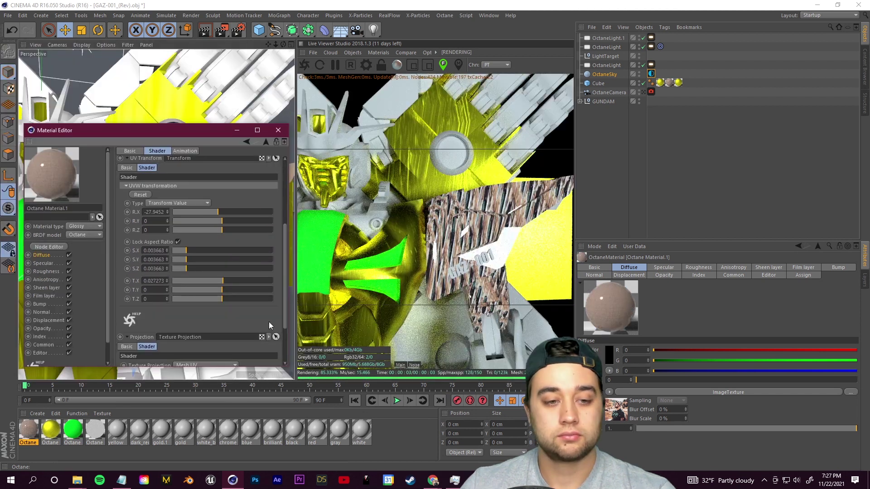
- Set the image texture's projection type to Box and review its projection options
scroll(272, 317, "down", 3)
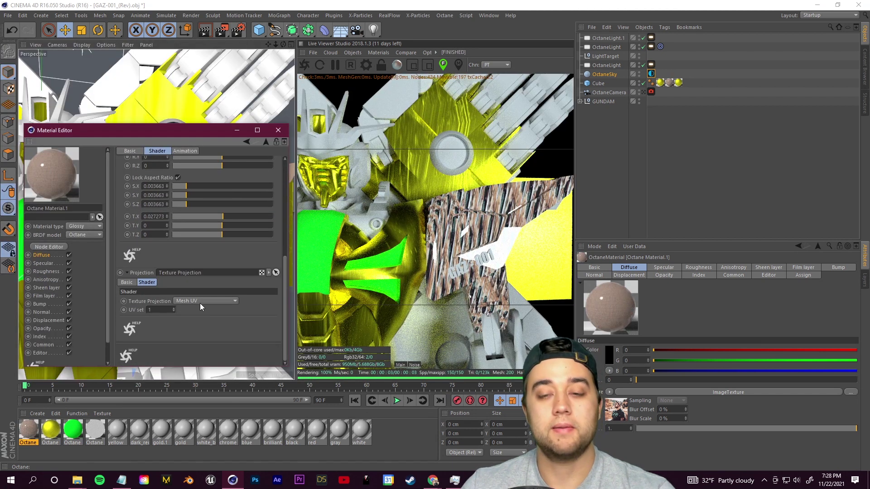
left_click(195, 301)
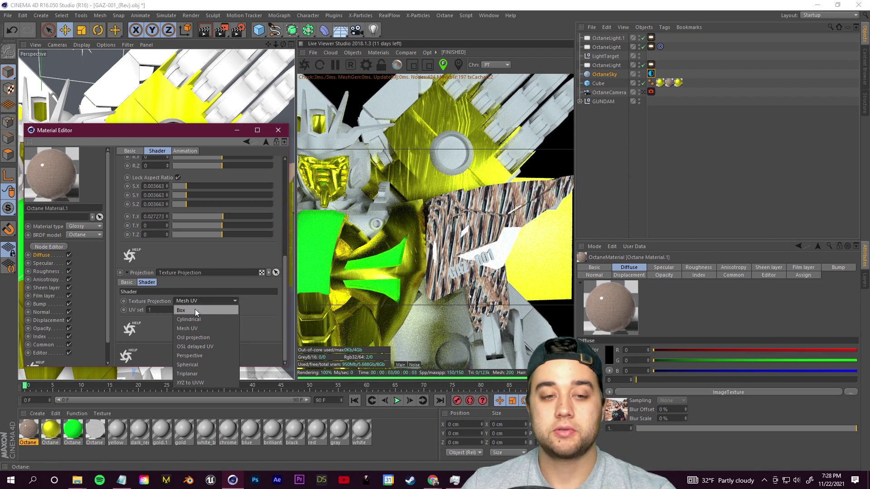
left_click(195, 310)
scroll(276, 256, "down", 1)
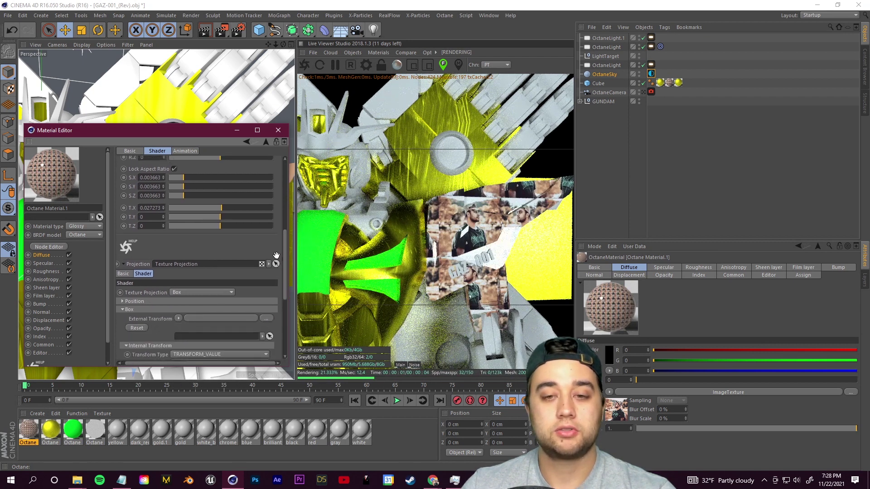
scroll(276, 255, "down", 5)
scroll(129, 232, "up", 5)
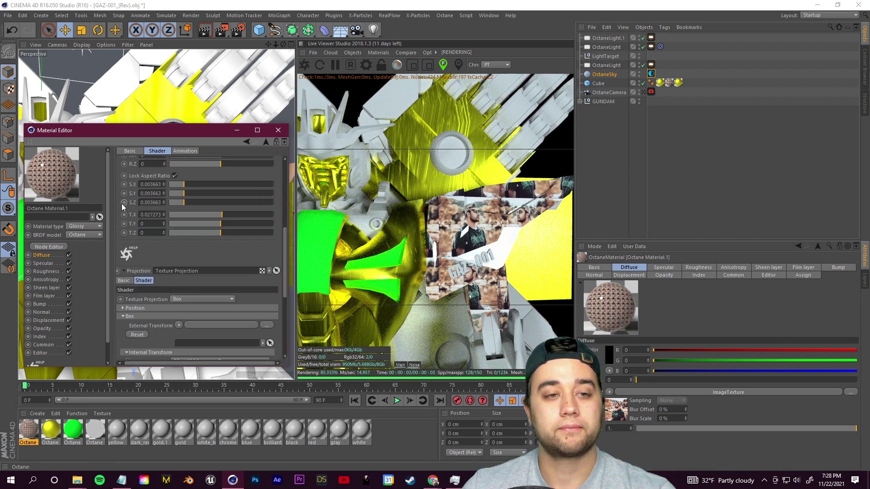
- Adjust the image texture's locked uniform UV scale, trying 0.005394, 0.004434 and a larger value
left_click(195, 300)
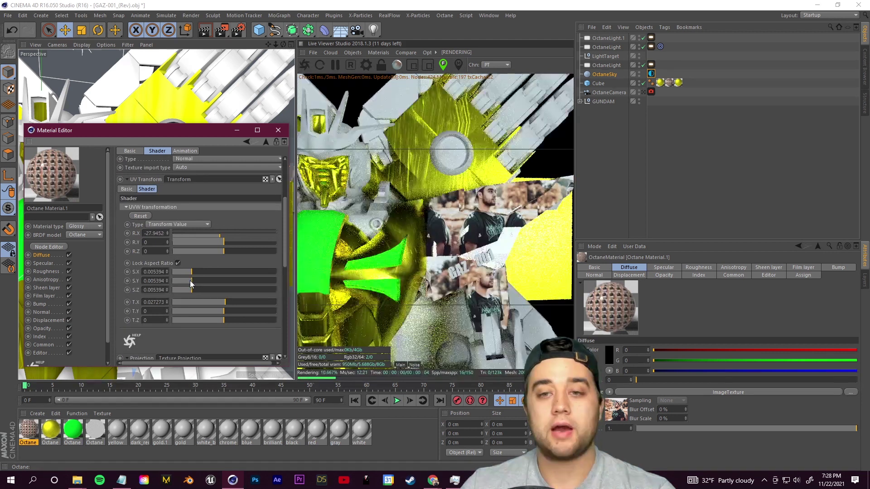
left_click(191, 282)
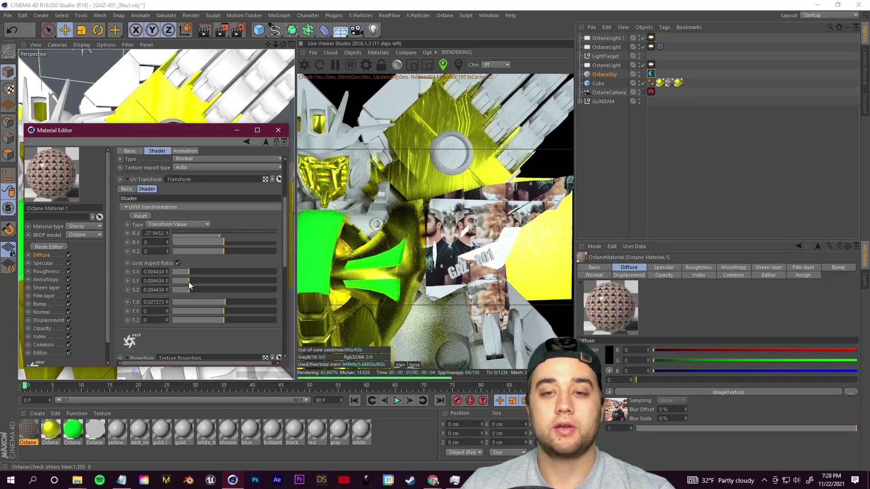
left_click_drag(188, 282, 197, 284)
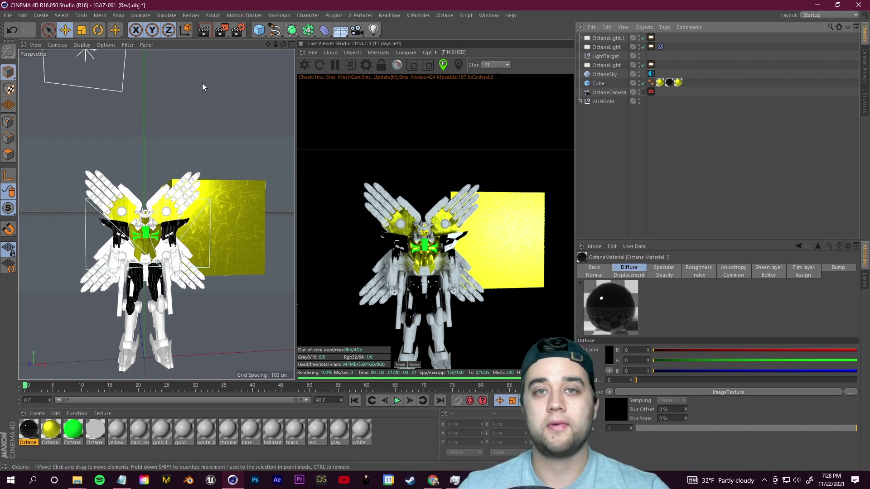
- Open the OctaneSky environment's image texture settings, then switch to the browser and load polyhaven.com in a new tab
left_click(651, 74)
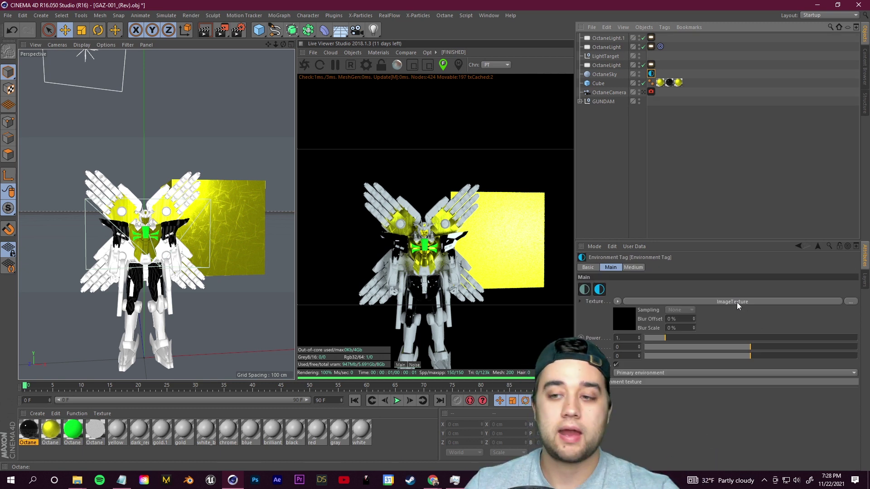
left_click(738, 302)
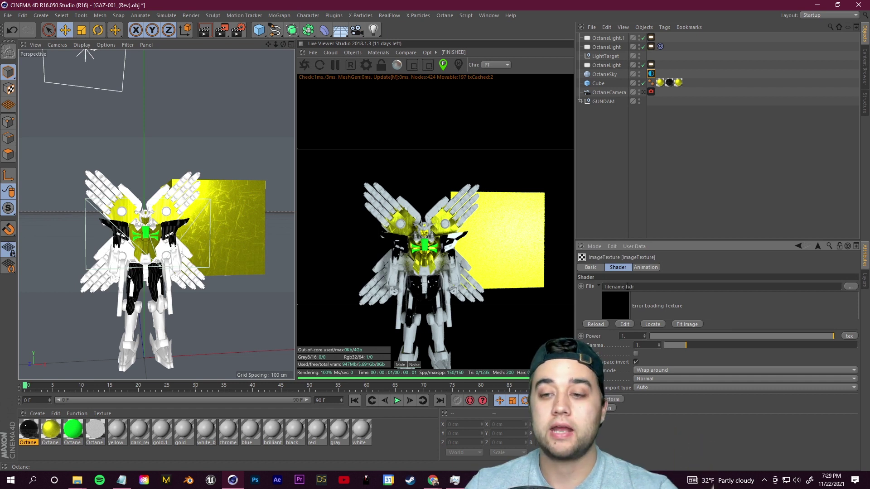
key("alt+Tab")
left_click(230, 8)
type("olyhaven.com")
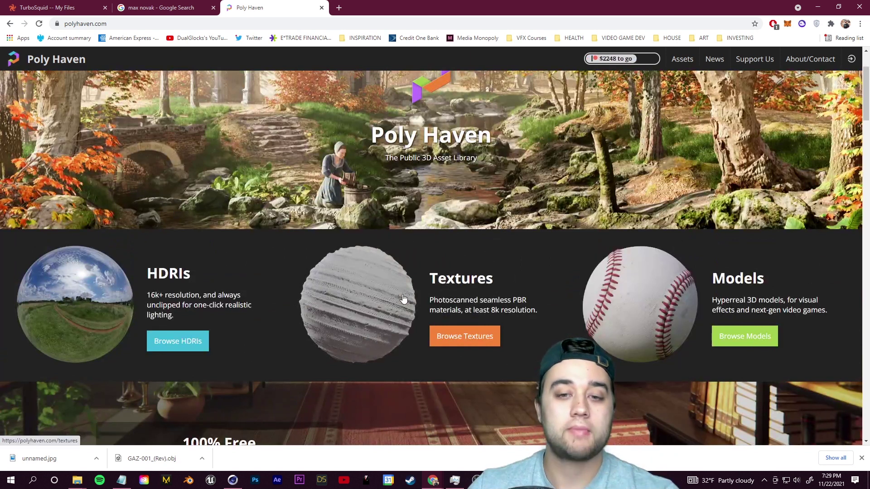
- Browse the Poly Haven HDRIs and download Monbachtal Riverbank as a 4K EXR
left_click(116, 303)
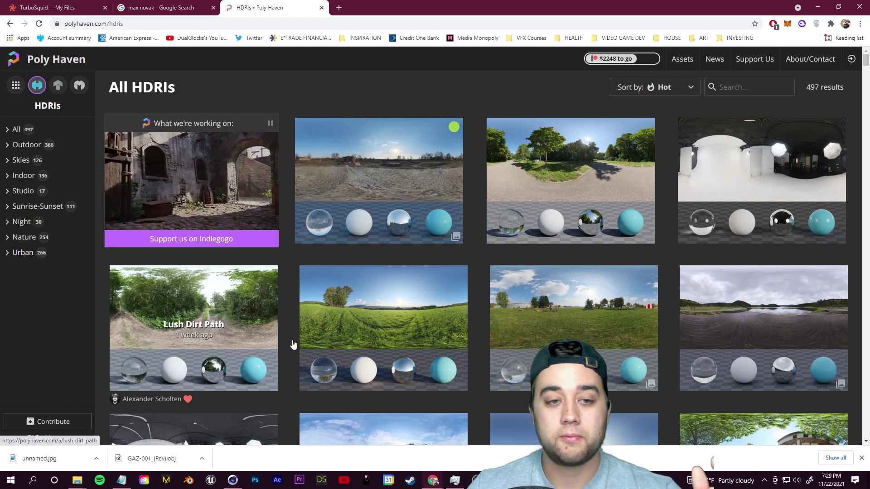
scroll(267, 351, "down", 10)
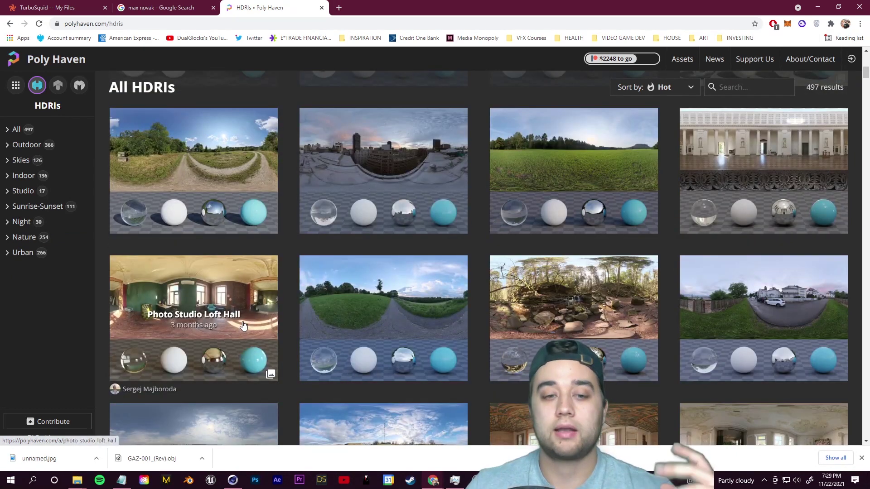
scroll(243, 325, "down", 3)
left_click(540, 216)
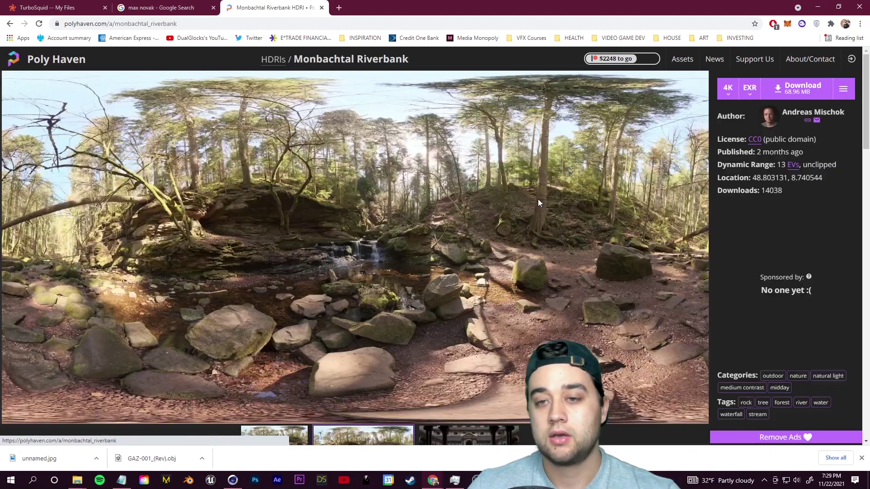
left_click(796, 89)
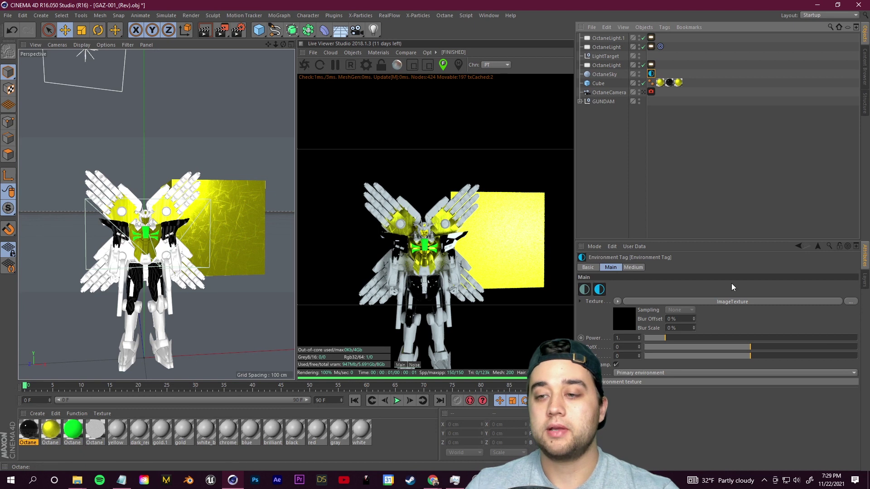
- Switch back to Cinema 4D and load monbachtal_riverbank_4k.exr into the OctaneSky environment's image texture
left_click(725, 301)
left_click(852, 288)
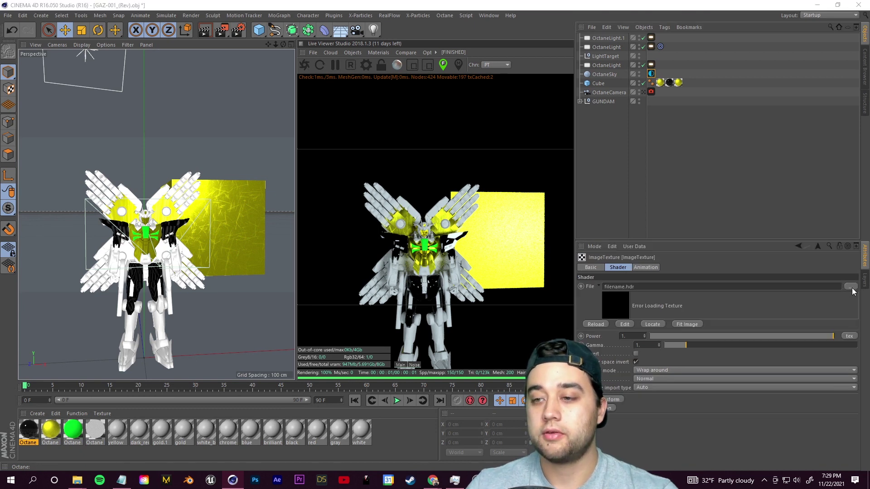
left_click(362, 252)
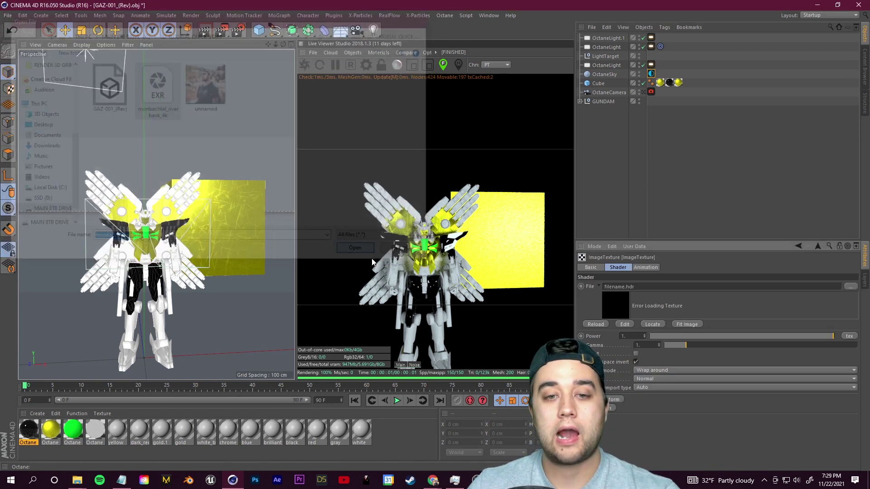
left_click_drag(376, 284, 324, 290, "alt")
left_click_drag(284, 45, 253, 46)
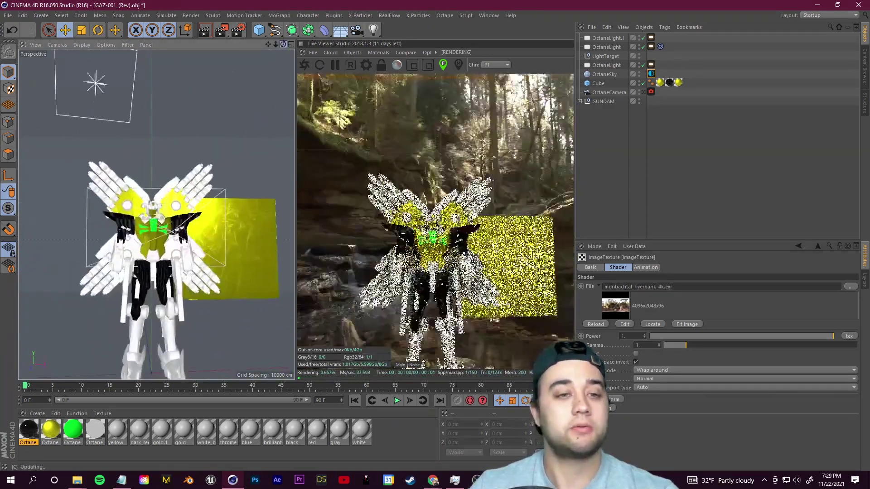
- Check the HDRI lighting on the robot from near and far, and set the environment image's power to 0.888885
scroll(142, 232, "up", 3)
scroll(140, 229, "up", 5)
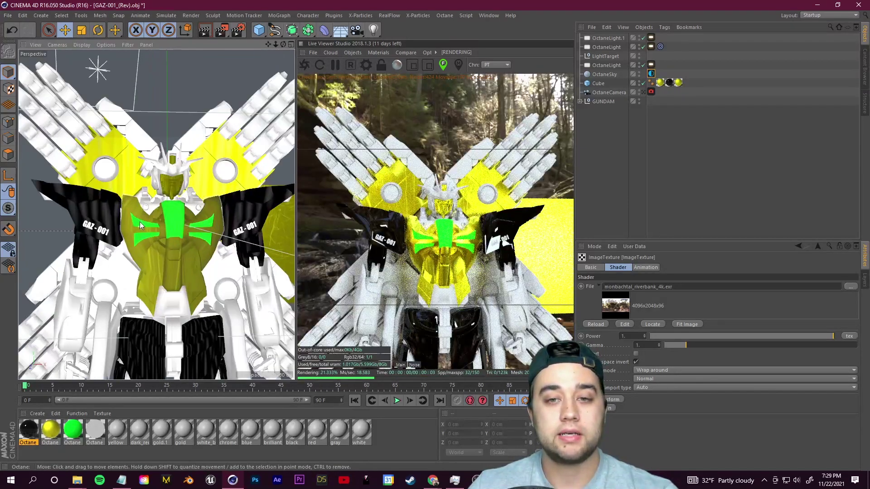
scroll(132, 209, "down", 8)
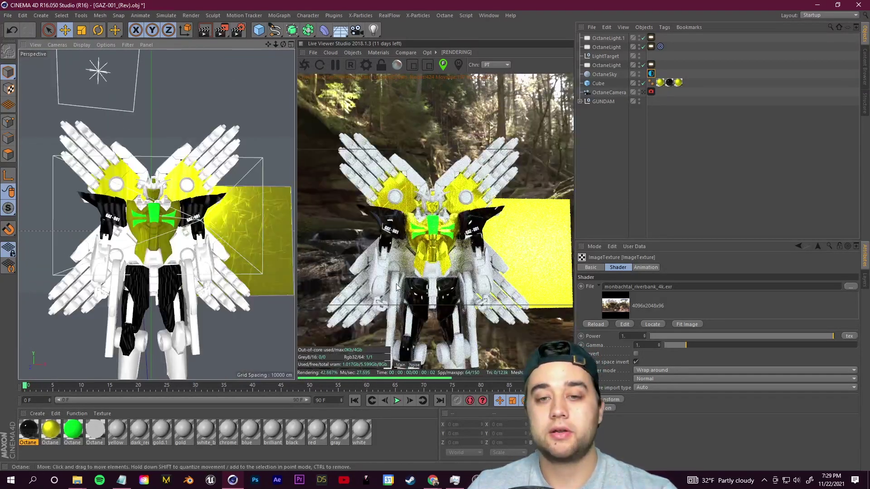
scroll(245, 278, "down", 6)
left_click_drag(87, 209, 108, 208, "alt")
scroll(138, 234, "up", 5)
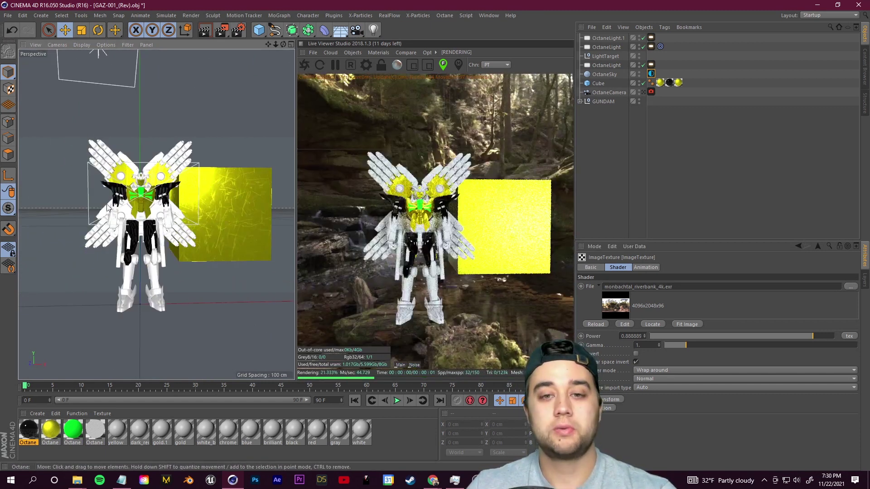
- Enable the alpha channel in the Octane pathtracing kernel settings to hide the HDRI background
left_click(367, 66)
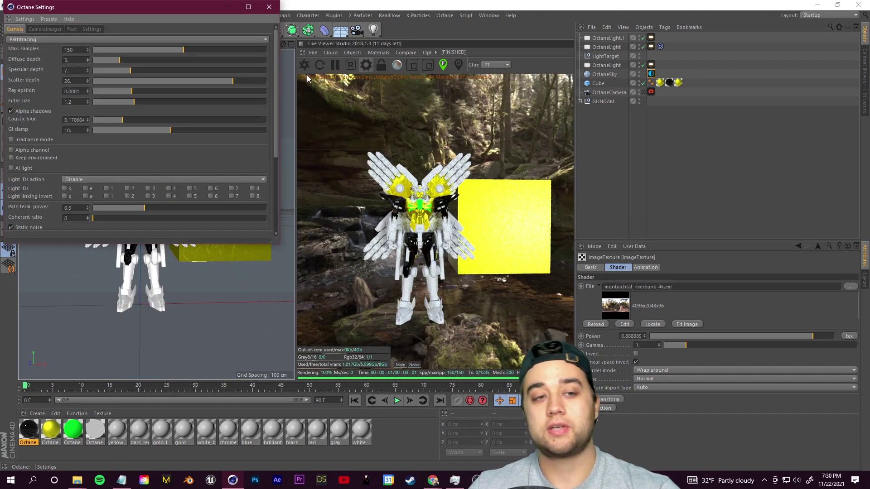
left_click(12, 150)
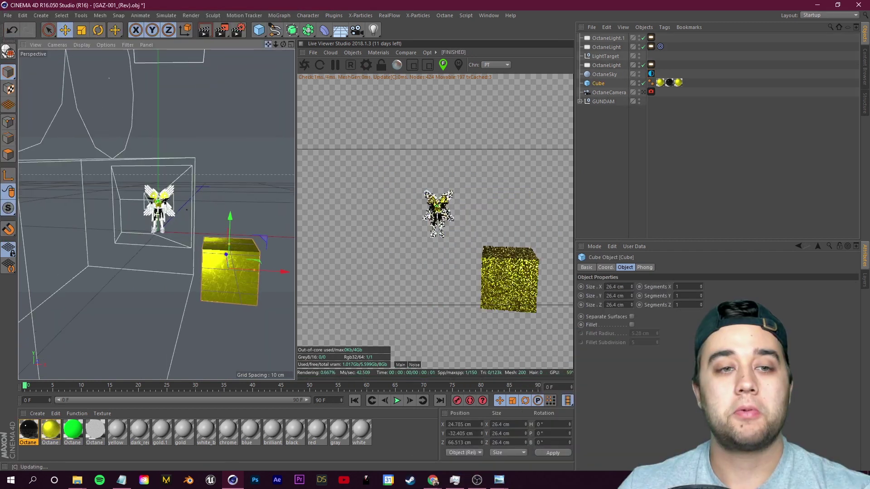
- Look through the OctaneCamera and pull it back to frame the whole robot with the gold cube in view
left_click_drag(260, 175, 96, 261, "alt")
scroll(285, 54, "down", 5)
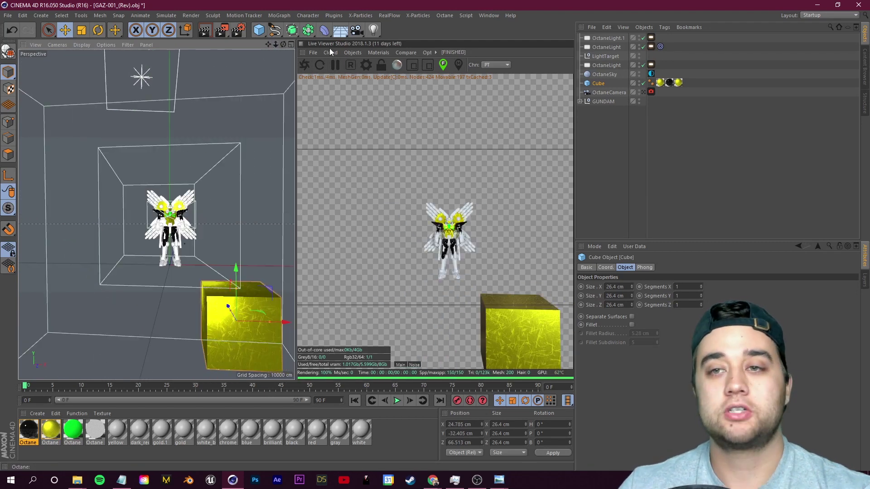
left_click(643, 92)
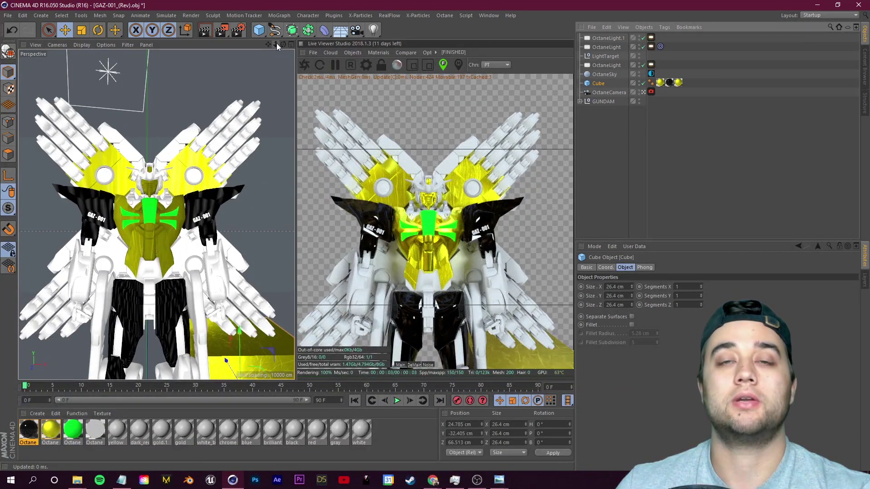
mouse_move(275, 44)
left_mouse_down()
mouse_move(240, 45)
mouse_move(279, 43)
left_mouse_up()
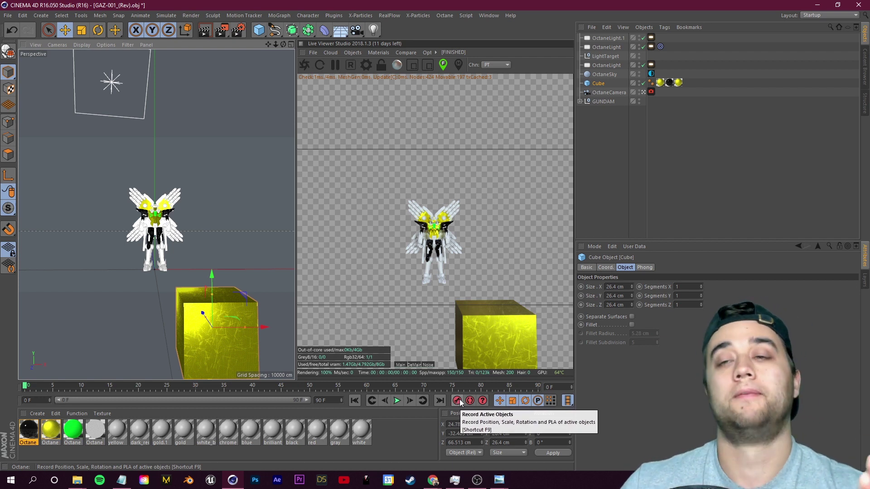
- Keyframe all of the OctaneCamera's position, scale and rotation coordinates at frame 0
left_click(608, 93)
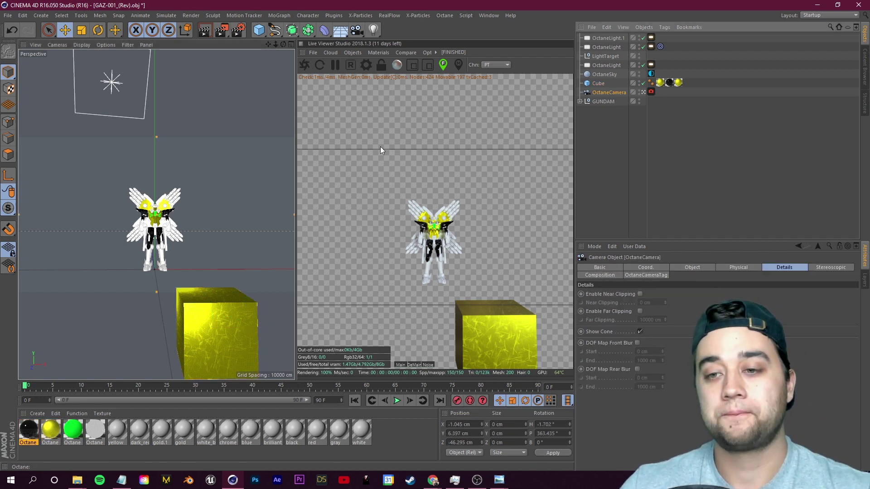
left_click(647, 267)
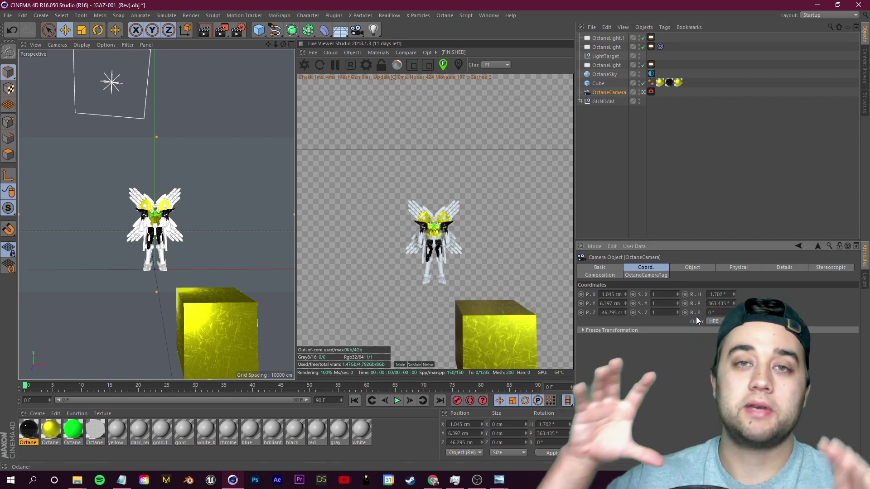
left_click(581, 313, "ctrl")
left_click(633, 294, "ctrl")
left_click(685, 294, "ctrl")
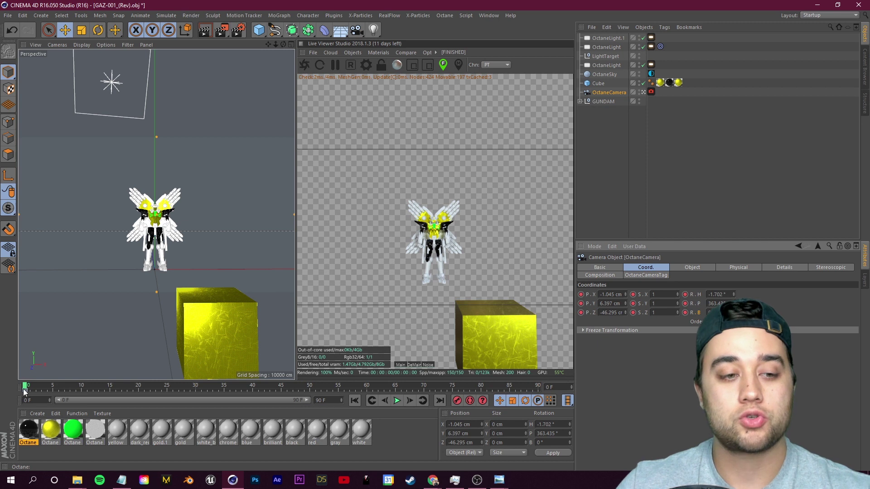
- At frame 30, move the OctaneCamera in close on the robot's upper body and keyframe its X, Y and Z position
key("g")
key("g")
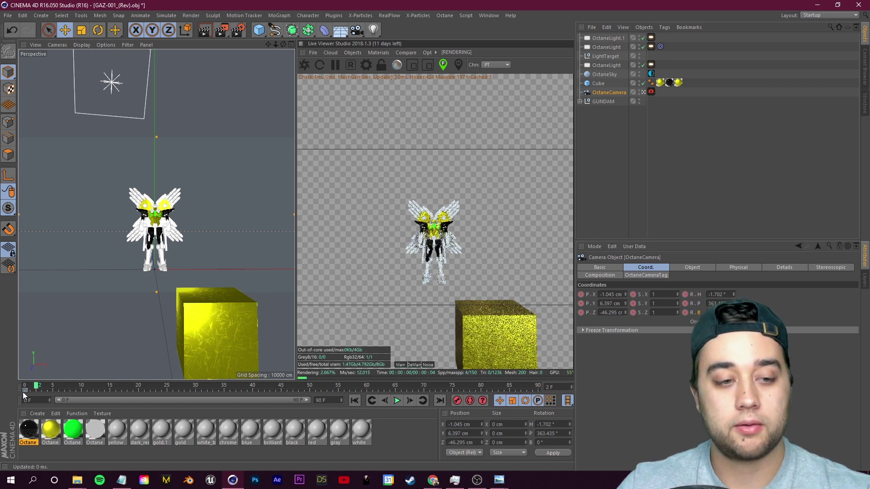
key("f")
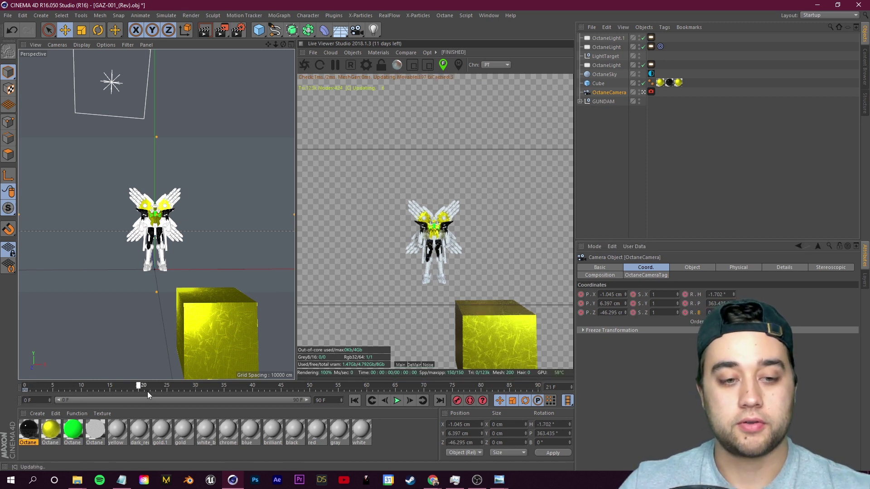
mouse_move(276, 43)
left_mouse_down()
mouse_move(299, 44)
mouse_move(276, 42)
left_mouse_up()
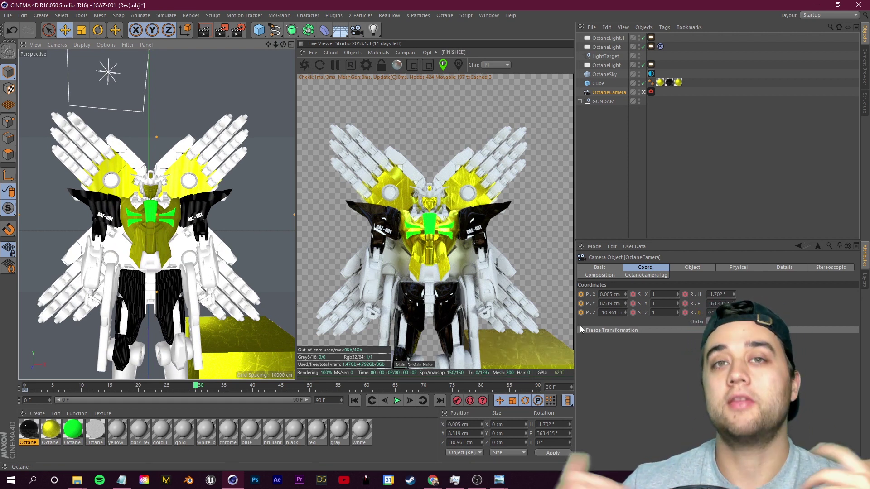
left_click(581, 295, "ctrl")
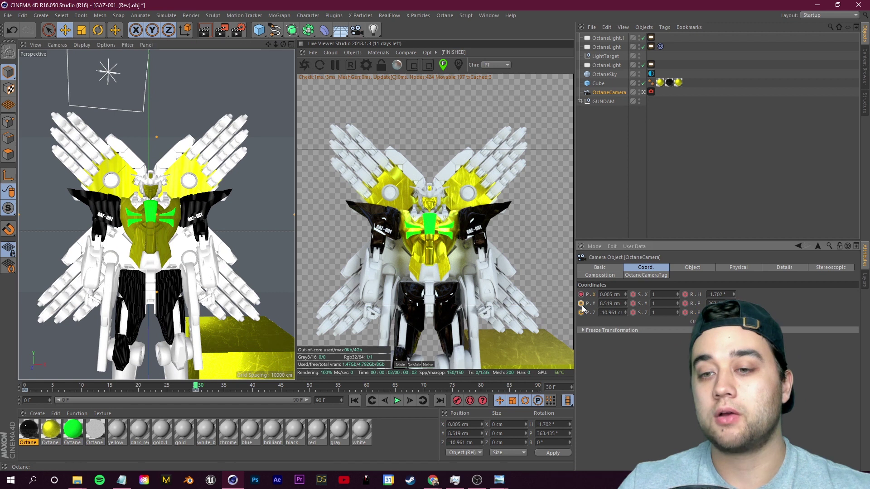
- Check the camera keyframes at frames 0 and 30, play back the push-in on the robot, and return to frame 0
left_click(195, 389)
left_click(179, 386)
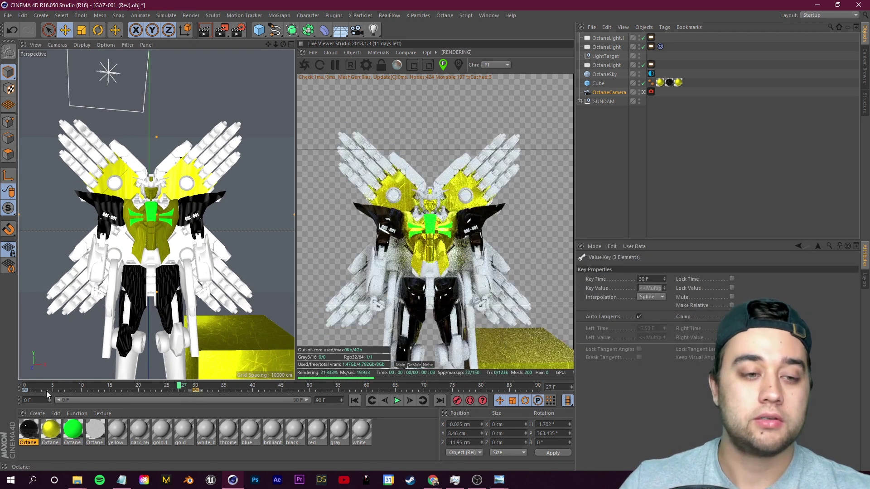
left_click(25, 390)
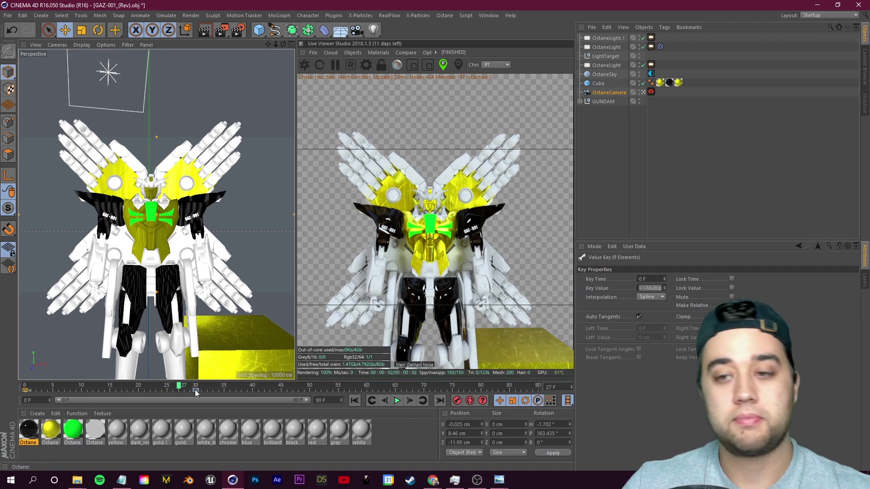
left_click_drag(177, 388, 26, 388)
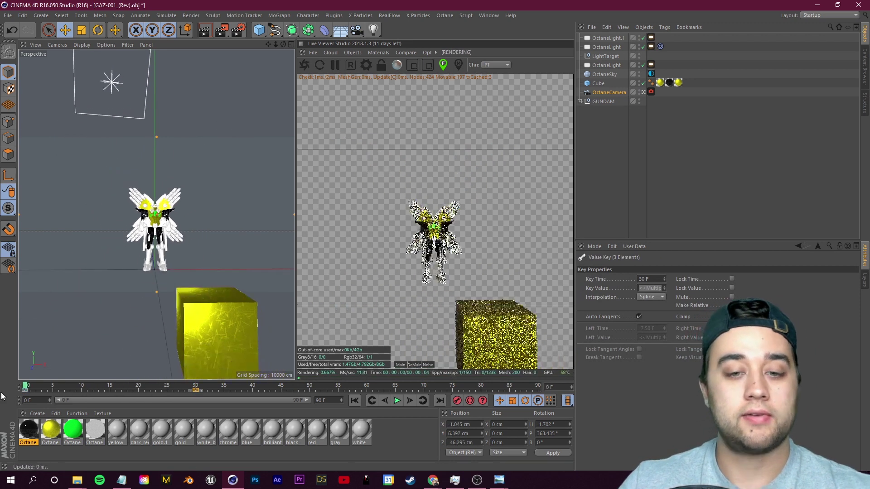
left_click(397, 400)
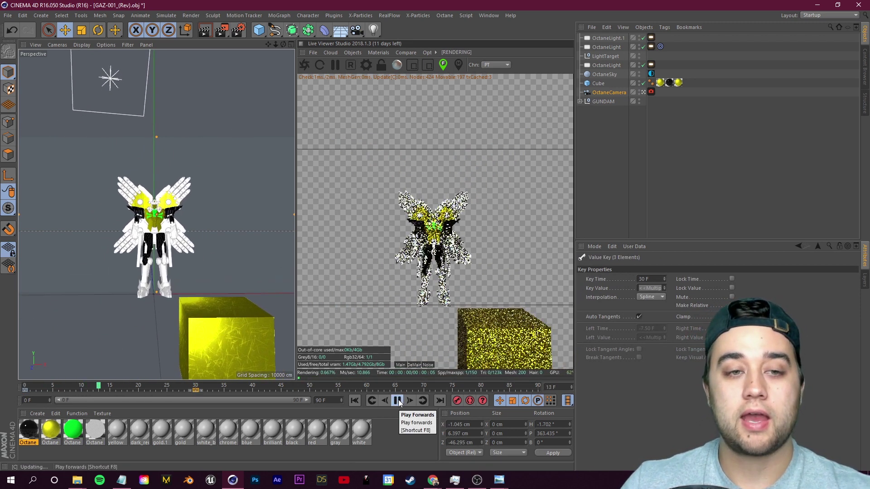
left_click(397, 401)
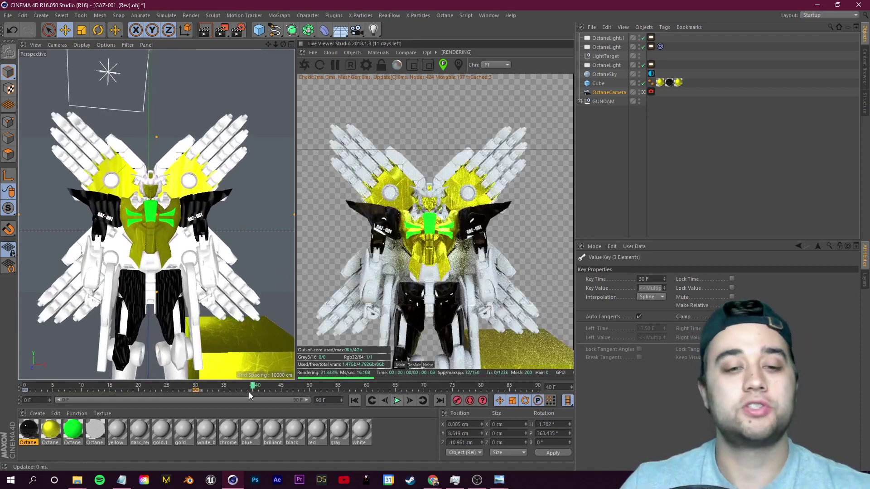
left_click(25, 389)
left_click(396, 400)
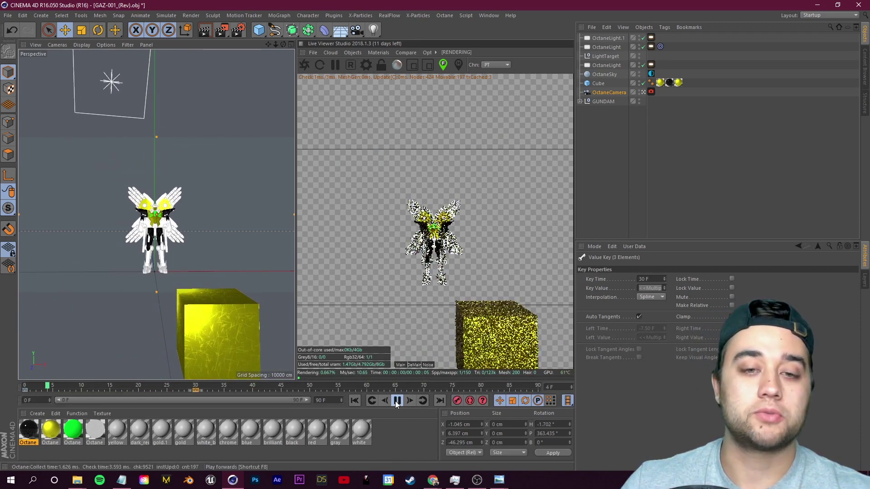
left_click(397, 400)
left_click(25, 389)
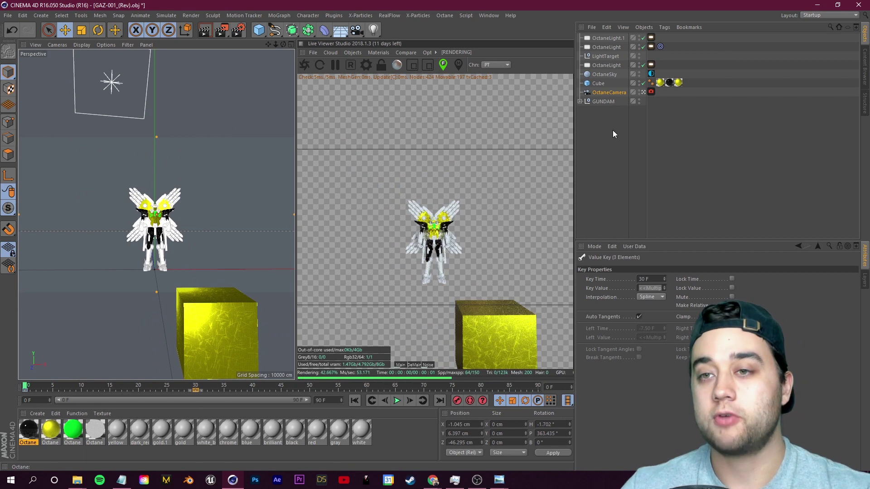
- Leave the camera view and orbit the scene to examine the camera's animated path towards the robot
key("o")
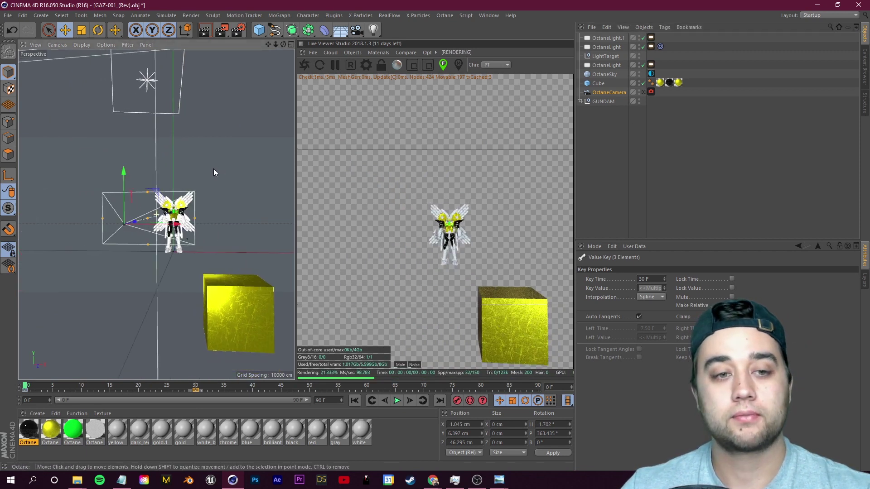
left_click_drag(151, 178, 217, 115, "alt")
left_click_drag(278, 45, 272, 36)
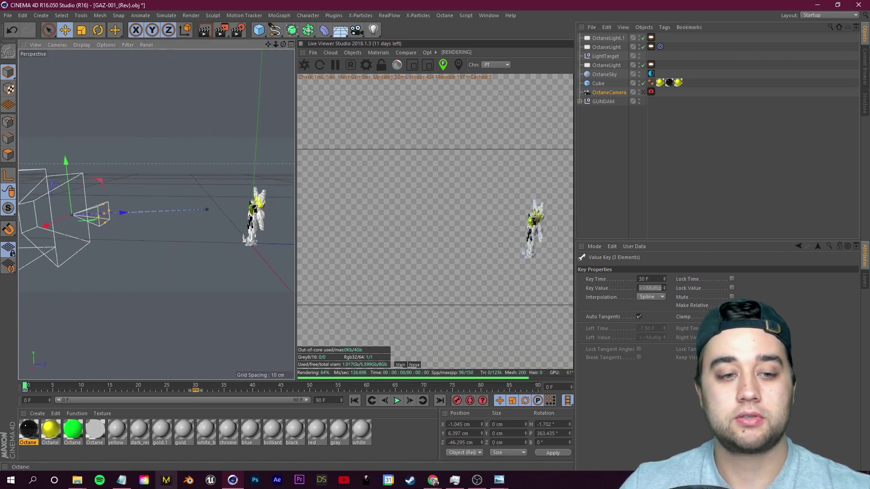
left_click(397, 401)
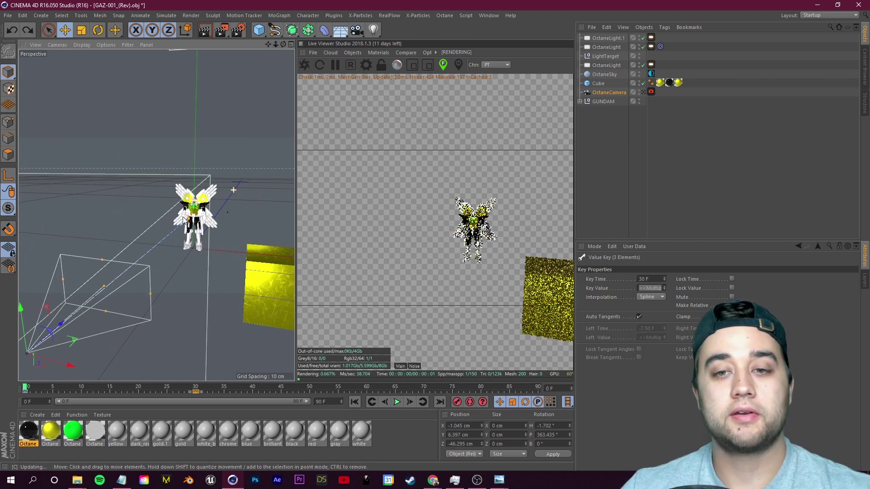
- Scrub between frames 0 and 30 and replay the animation through the OctaneCamera to review its movement
mouse_move(273, 44)
left_mouse_down()
mouse_move(272, 32)
mouse_move(273, 52)
left_mouse_up()
left_click_drag(113, 388, 198, 392)
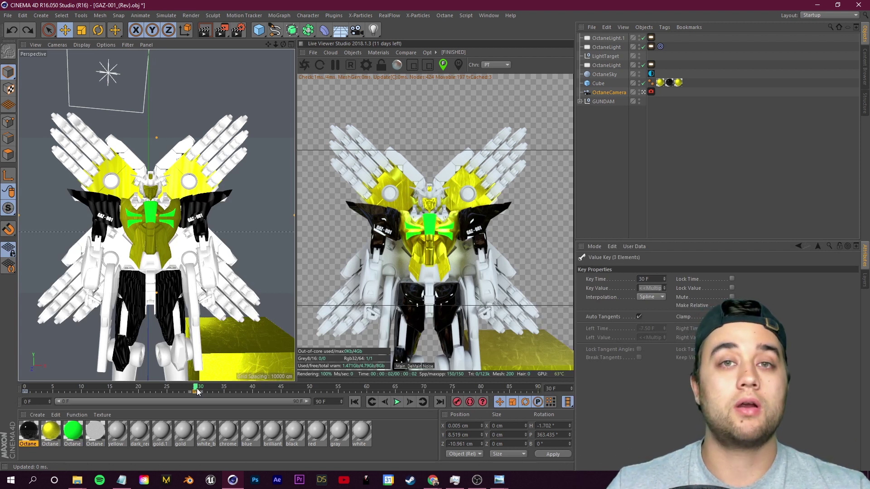
left_click_drag(197, 392, 25, 389)
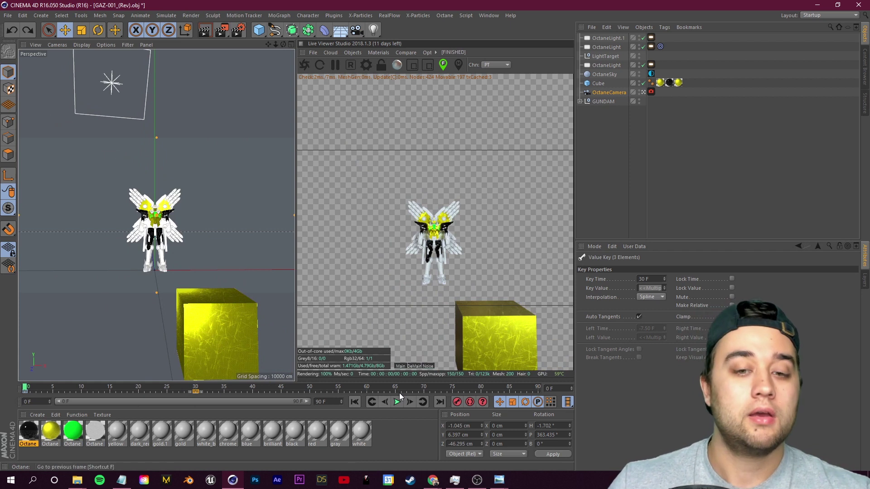
left_click(398, 406)
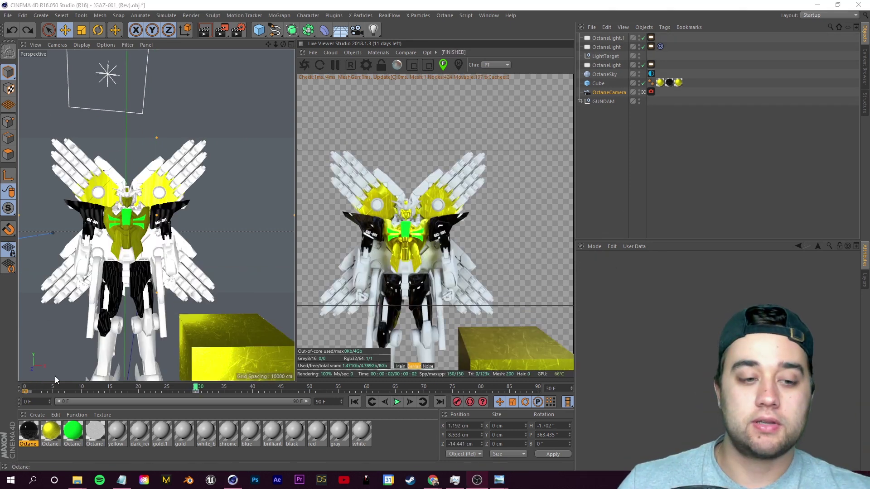
left_click(355, 402)
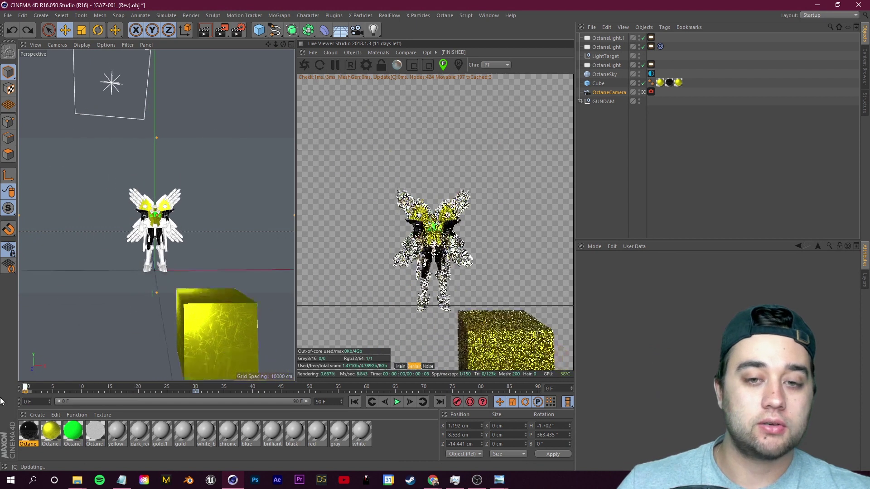
left_click(397, 403)
left_click(397, 404)
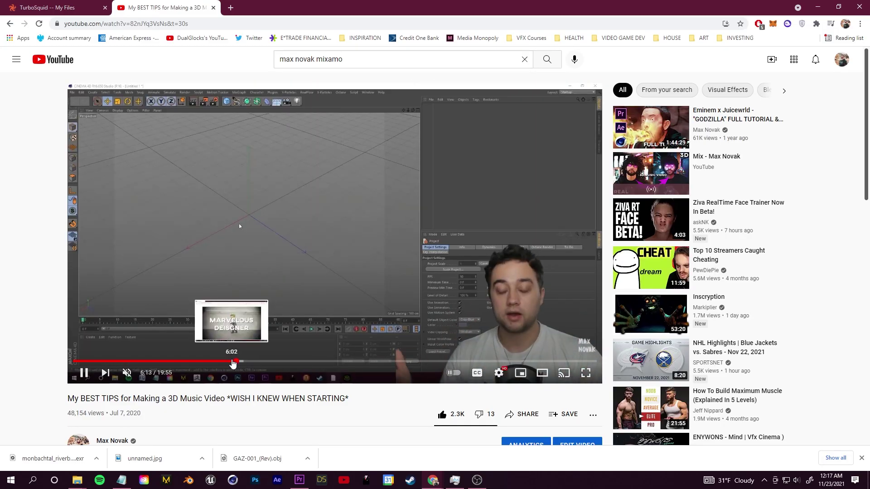
- Skim the YouTube tutorials on 3D music video tips and the top 10 Cinema 4D plugins in the browser
mouse_move(233, 365)
left_mouse_down()
mouse_move(244, 364)
mouse_move(232, 362)
left_mouse_up()
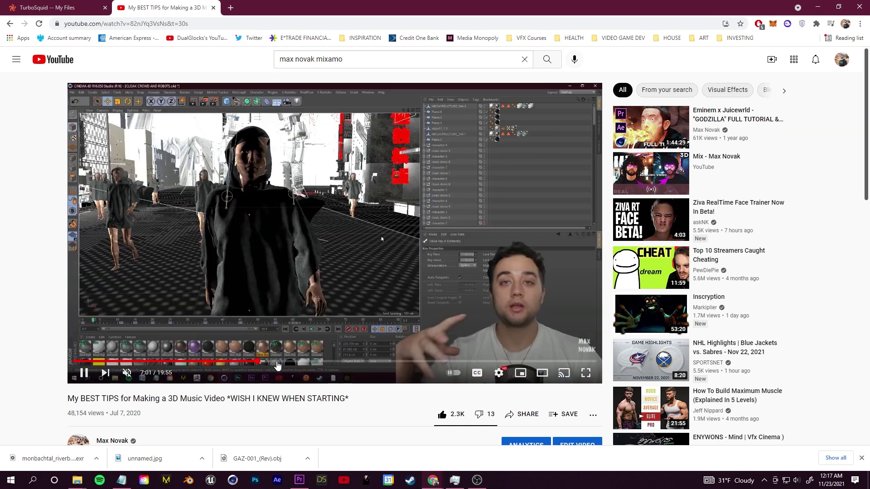
left_click(276, 363)
left_click(283, 362)
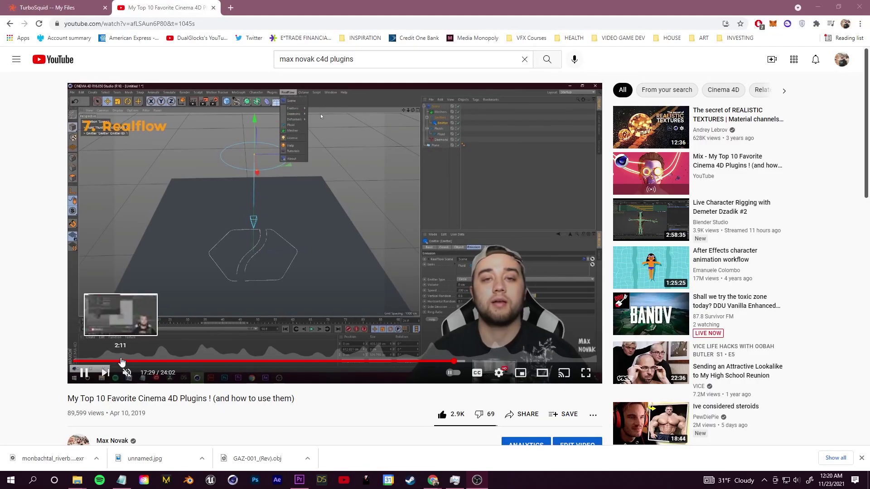
left_click_drag(355, 366, 494, 363)
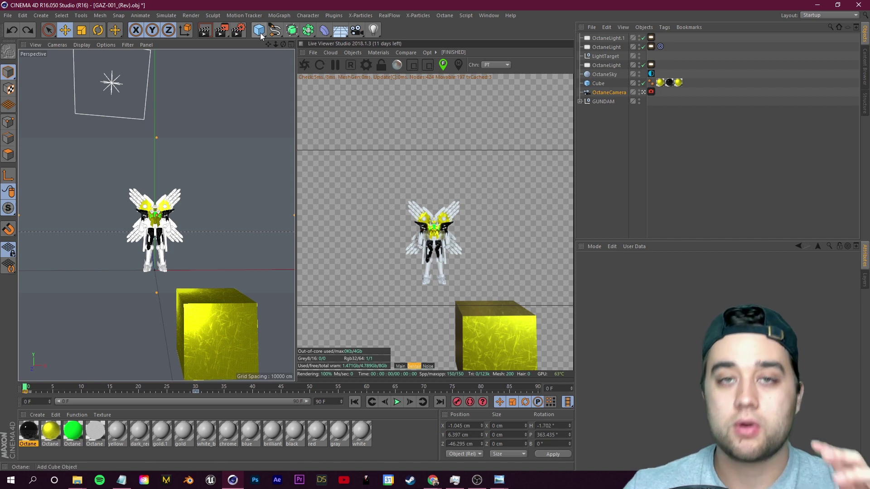
left_click(278, 15)
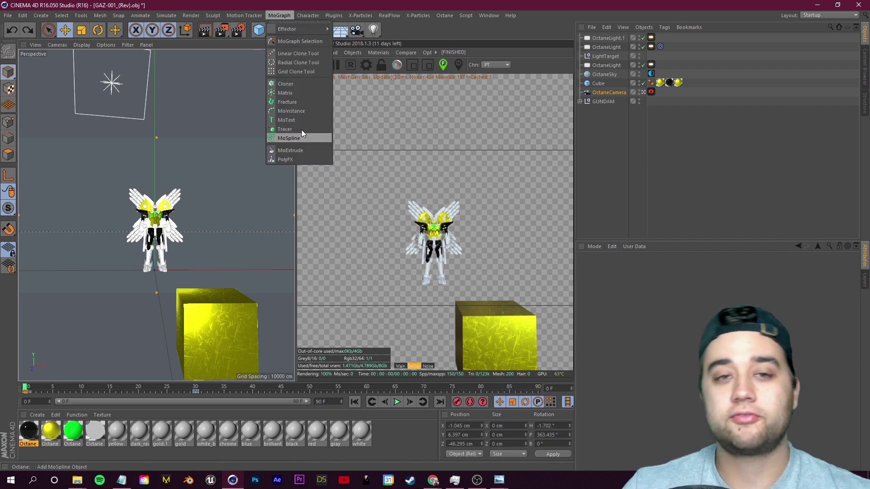
mouse_move(311, 15)
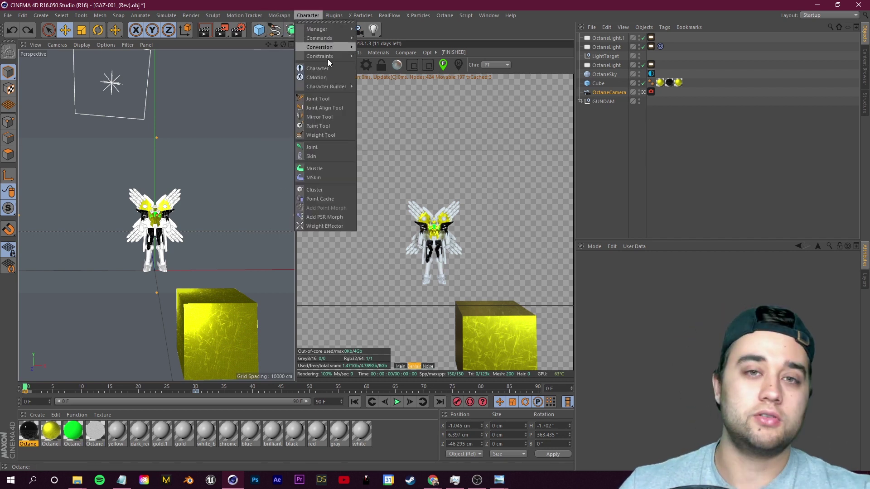
mouse_move(166, 15)
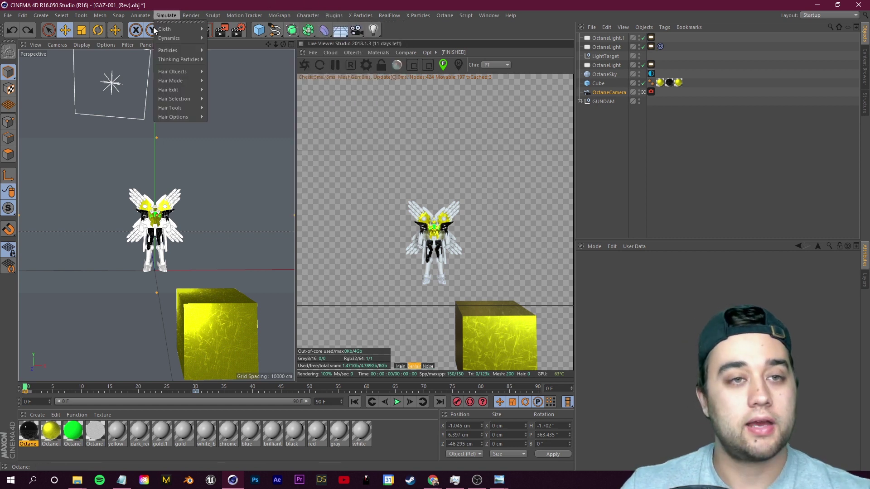
left_click(299, 4)
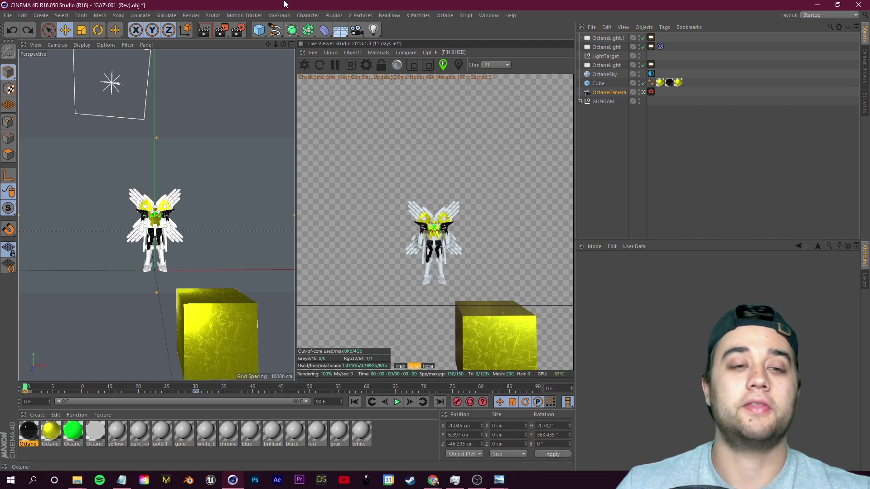
- Scrub through the push-in back to frame 0, and set the render output's frame range from 0 to 30
left_click_drag(102, 377, 102, 372)
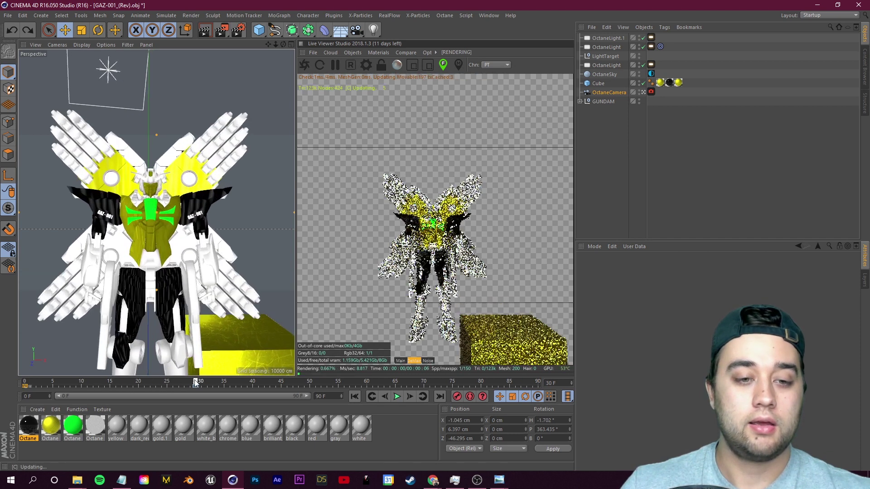
mouse_move(18, 386)
left_mouse_down()
mouse_move(74, 389)
mouse_move(13, 390)
left_mouse_up()
left_click(241, 33)
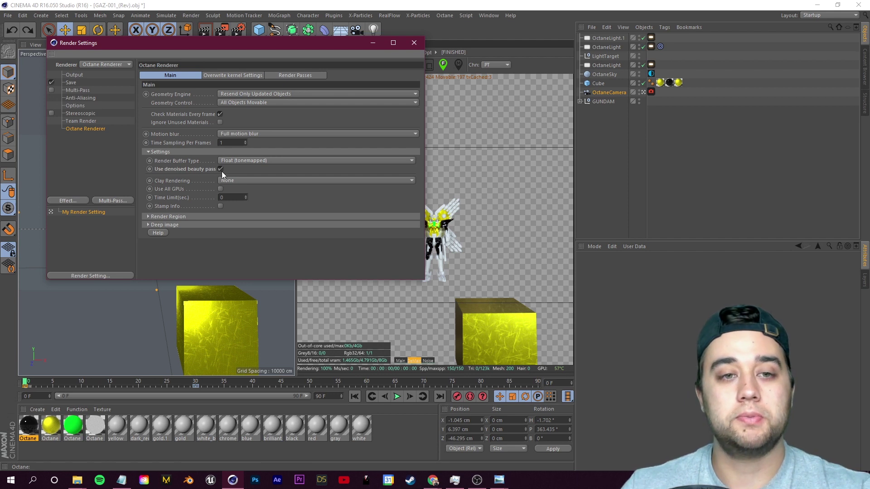
left_click(75, 74)
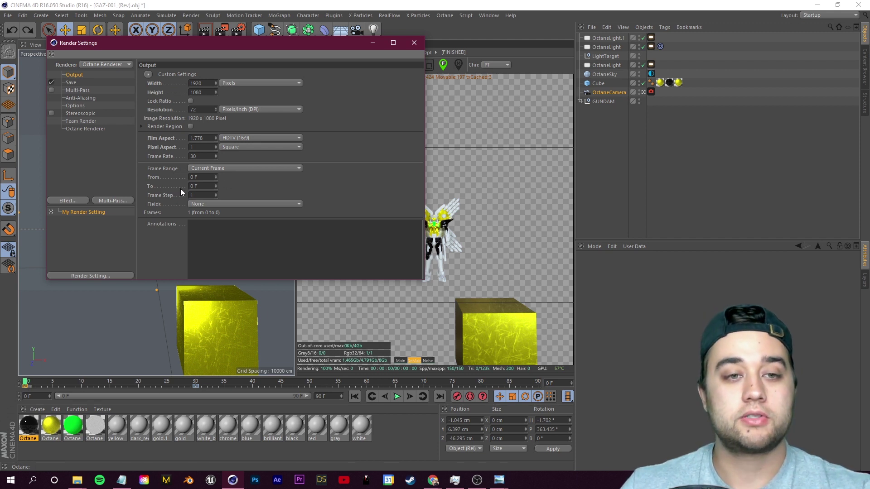
type("30")
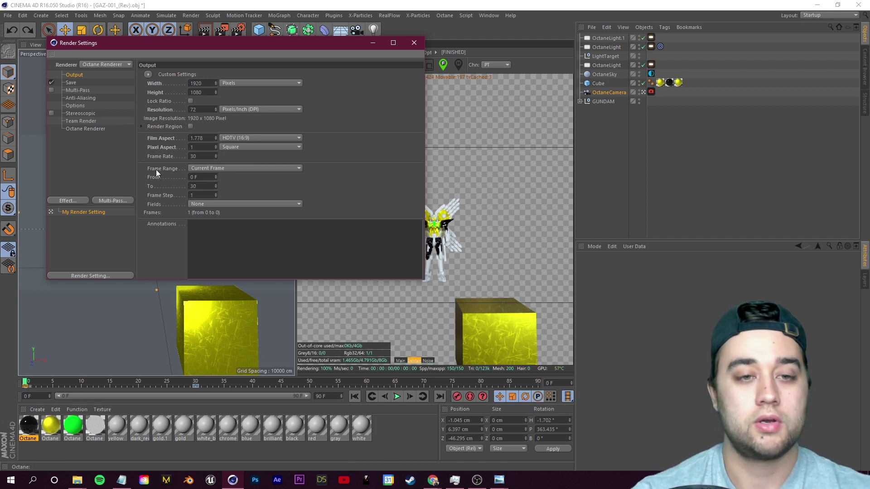
key("Return")
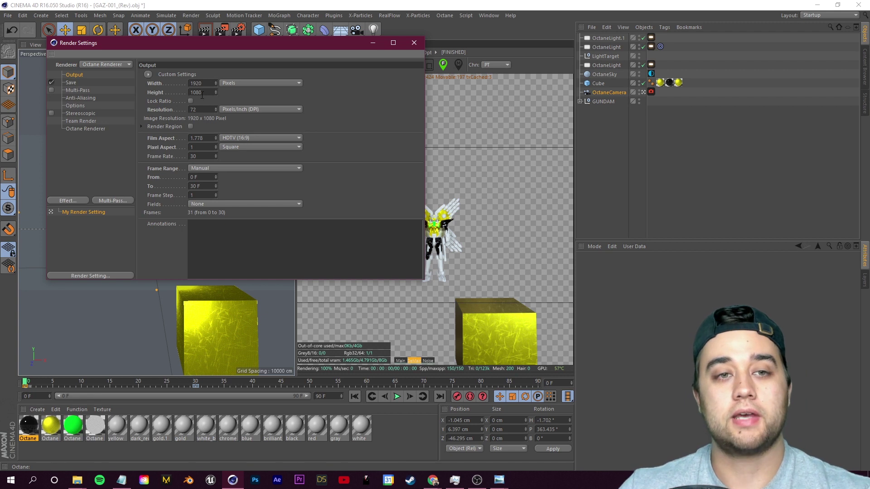
- Enable the alpha channel for the saved regular image in the render settings
left_click(71, 84)
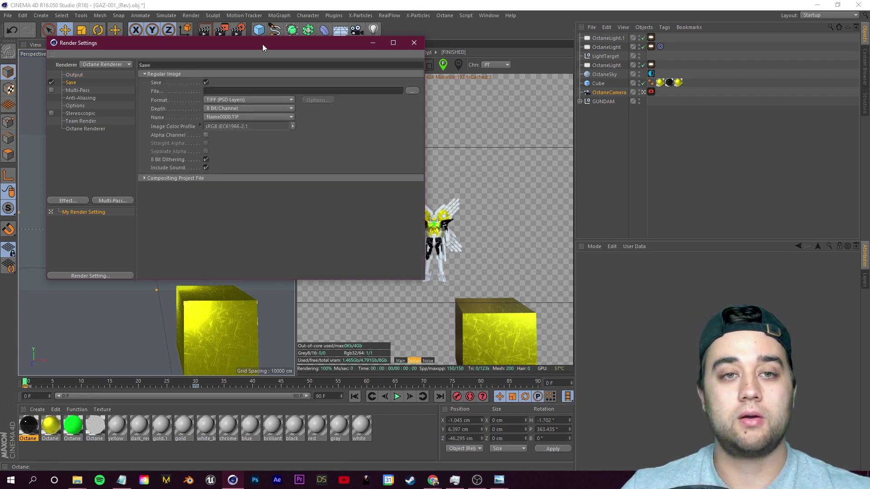
left_click_drag(263, 44, 222, 39)
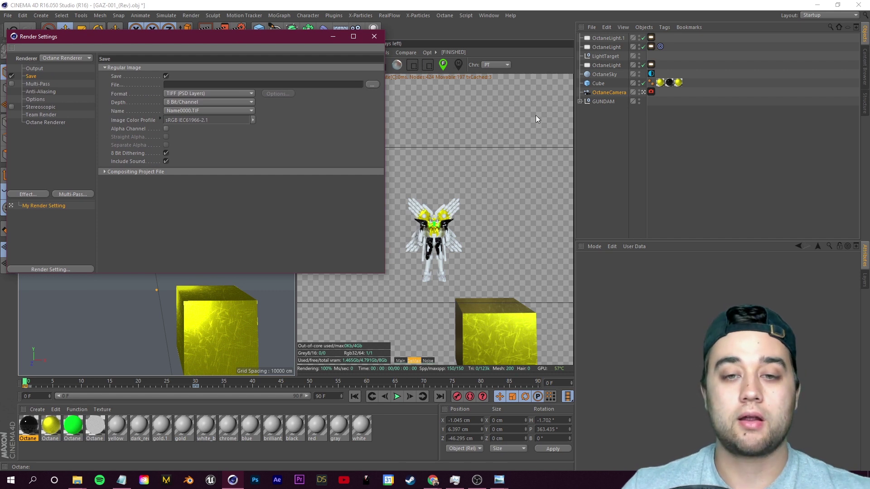
left_click(167, 129)
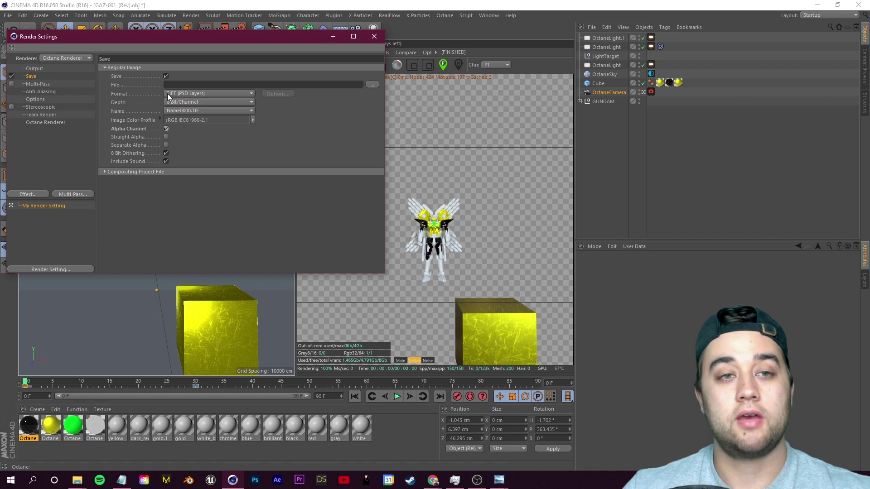
- Browse for the render save location and create a ROBOT RENDER folder inside 3D TUTORIAL QUICK START
left_click(372, 84)
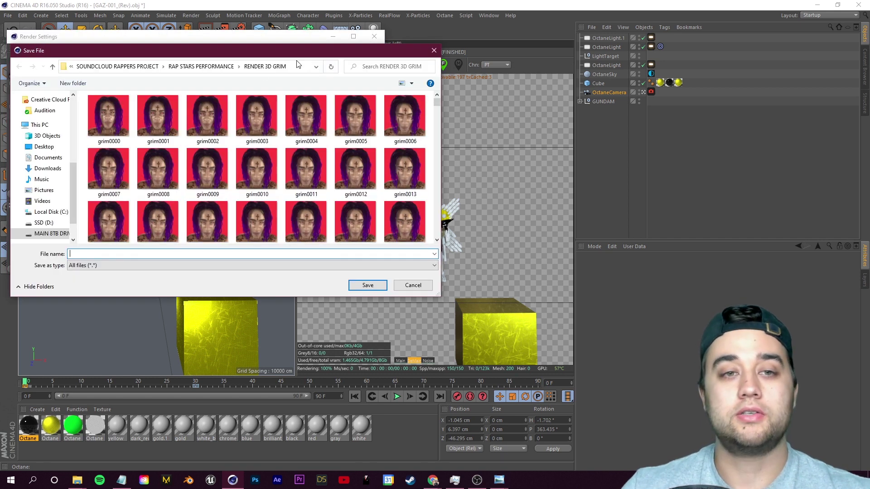
left_click(202, 68)
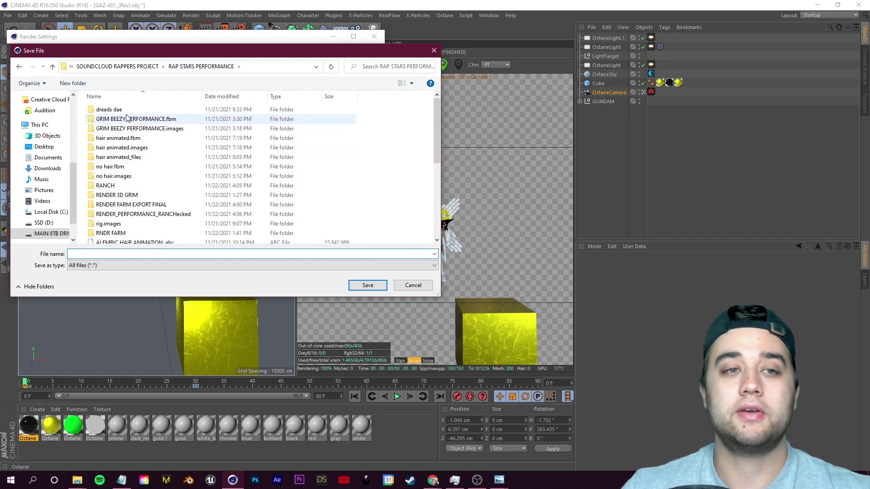
left_click(222, 96)
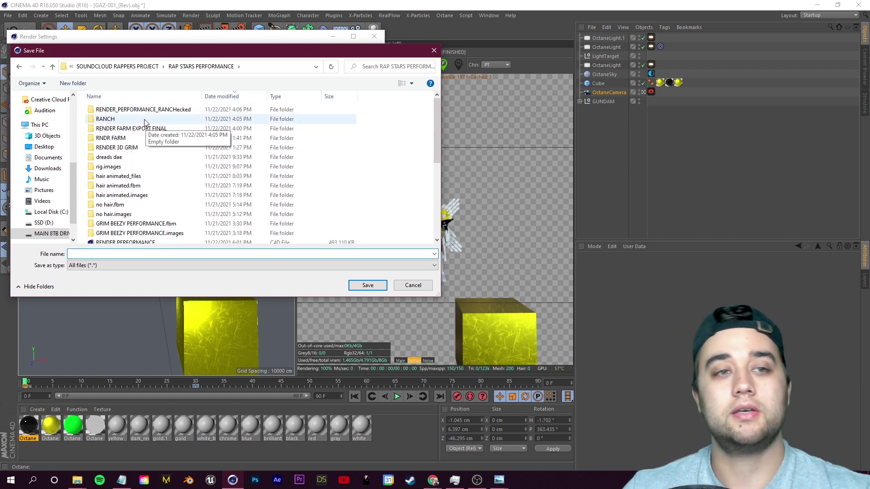
right_click(120, 193)
mouse_move(68, 321)
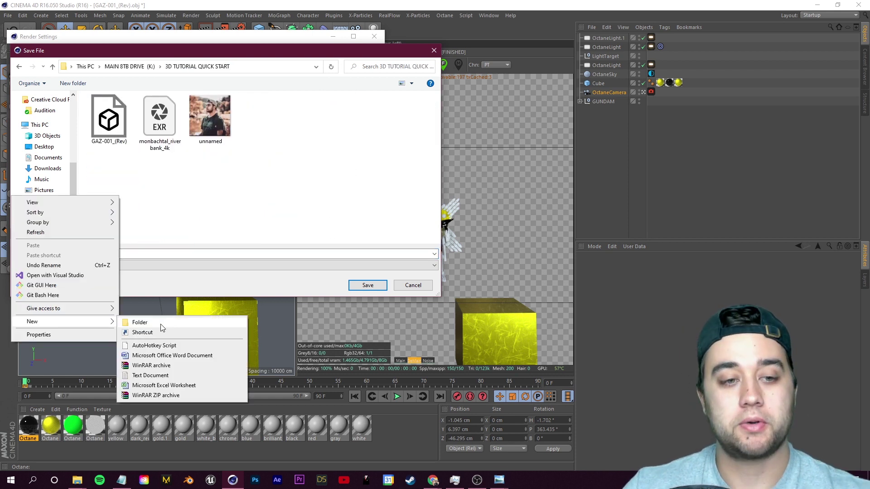
left_click(145, 319)
type("ROBOT RENDER")
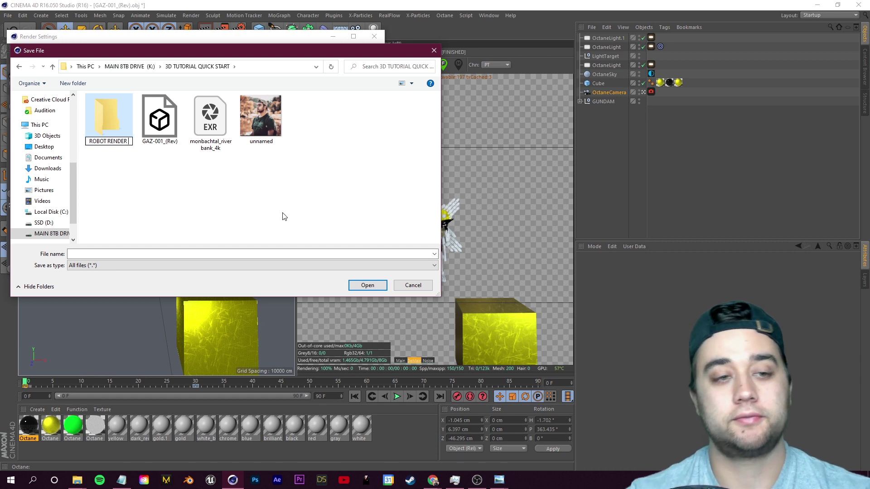
- Set the render output file to fdsafdsxcafadfs in the ROBOT RENDER folder and close the render settings
double_click(114, 122)
left_click(117, 254)
type("fdsafdsxcafadfs")
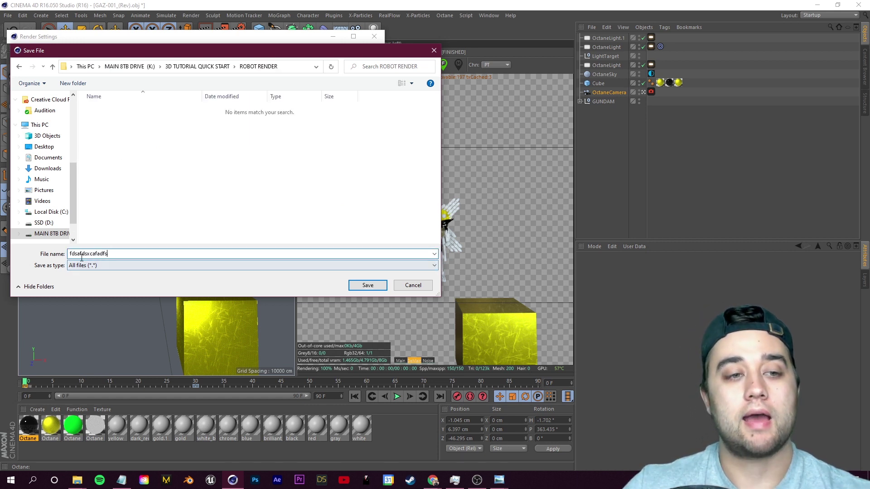
left_click(368, 285)
left_click(376, 38)
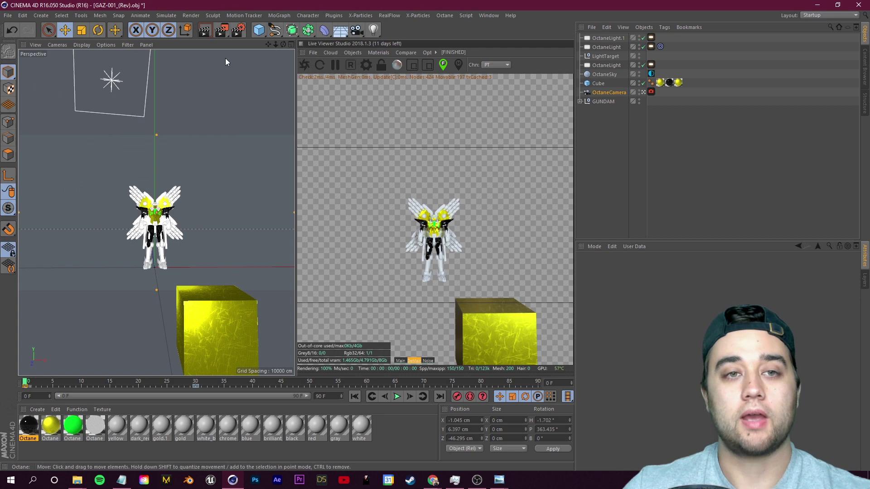
- Render the animation to the Picture Viewer and flip through the first finished frames in its history
left_click(222, 31)
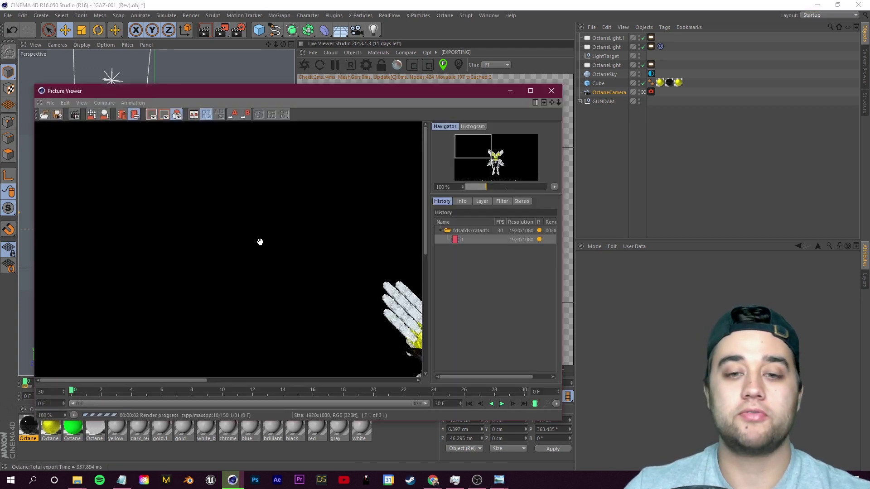
scroll(261, 241, "down", 4)
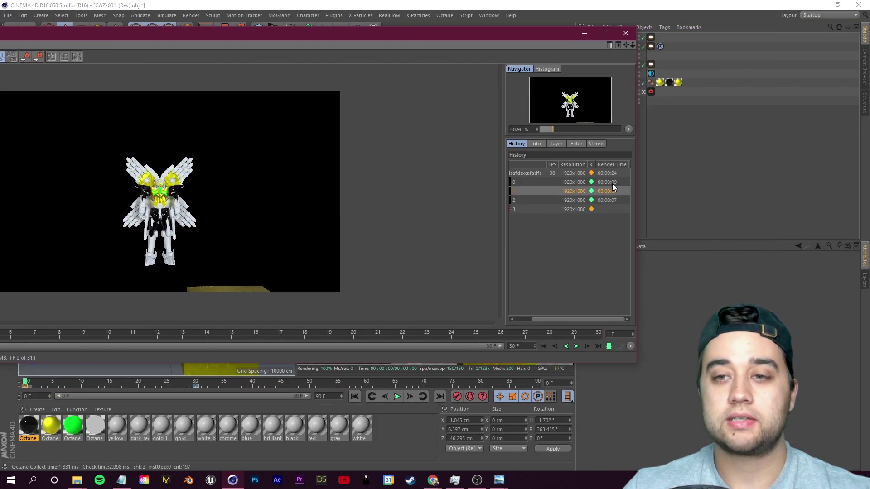
left_click(603, 192)
key("Up")
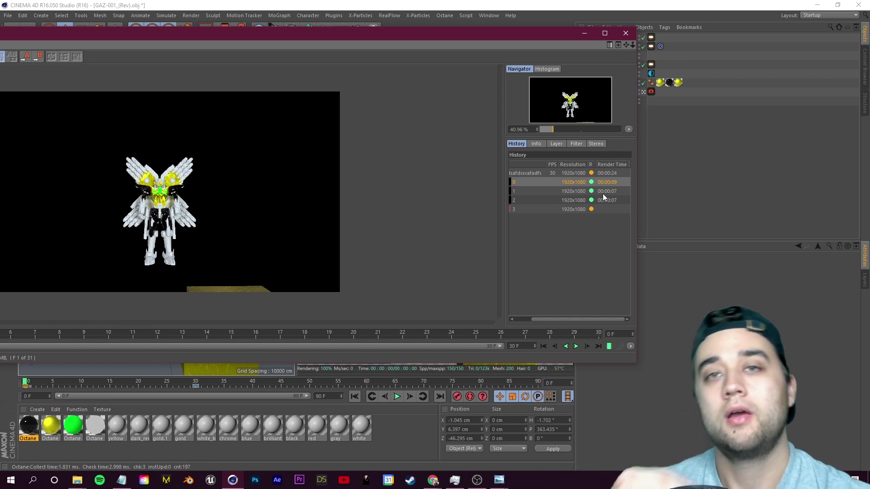
key("Down")
key("Down")
key("Down")
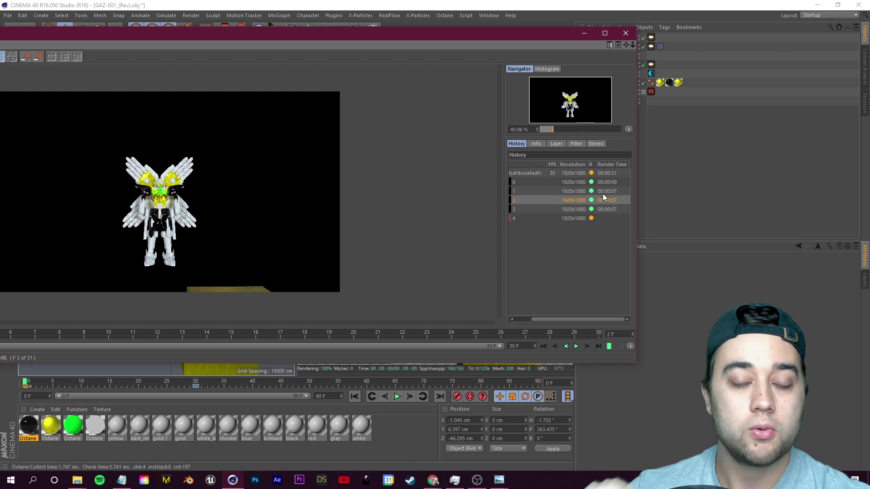
key("Up")
key("Up")
key("Up")
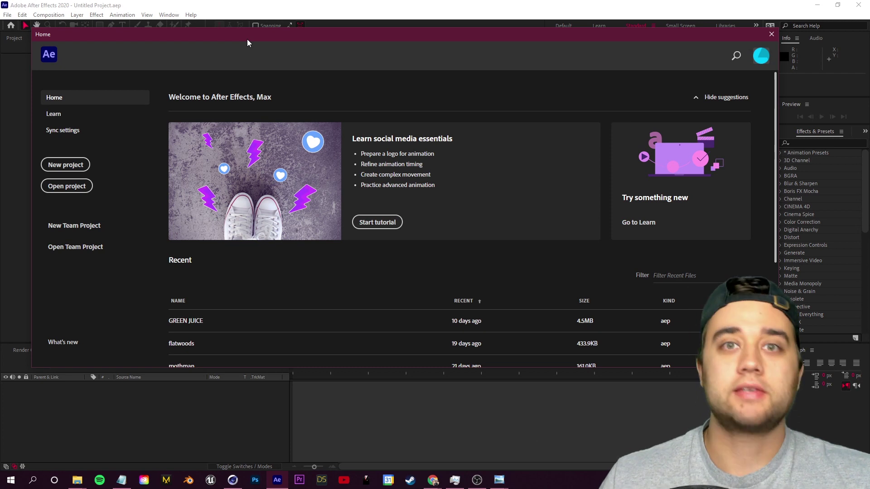
- Start a new After Effects project and import the fdsafdsxcafadfs frames from ROBOT RENDER as a TIFF sequence with a composition
left_click(65, 164)
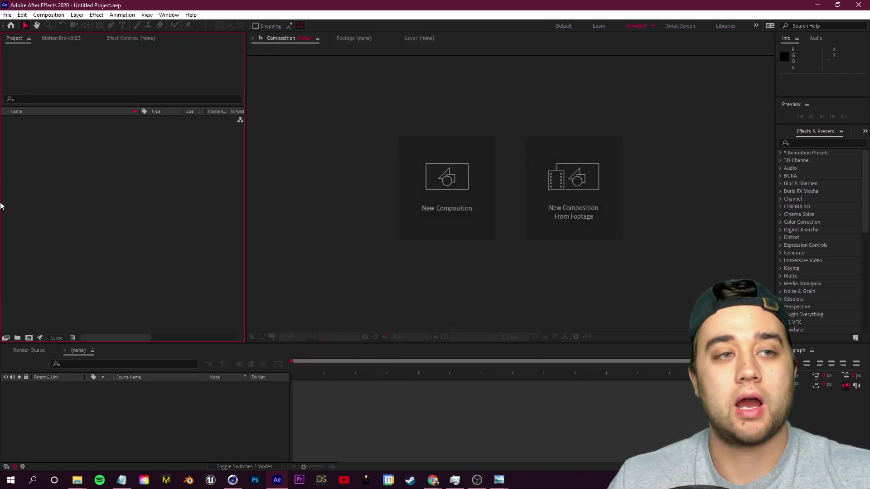
right_click(83, 150)
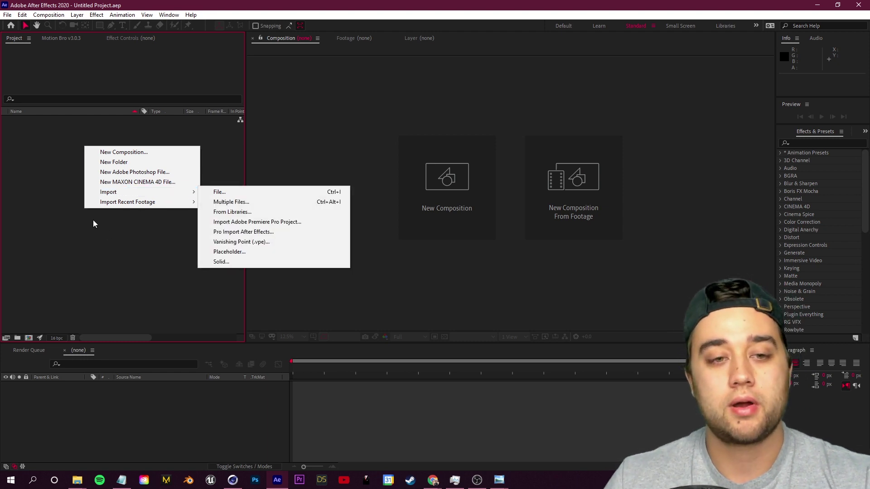
left_click(235, 202)
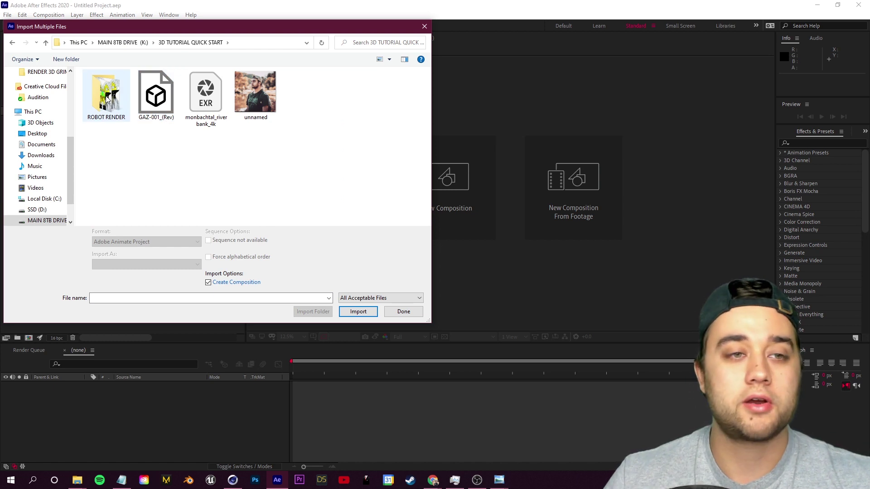
double_click(107, 99)
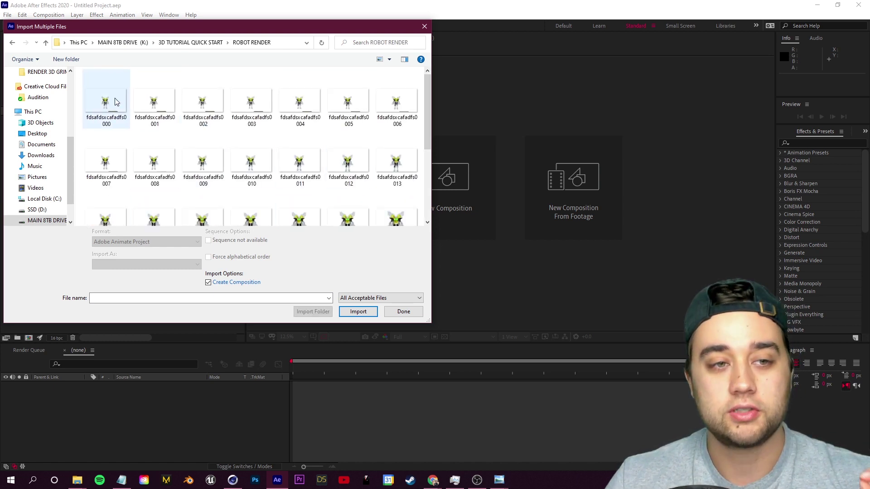
left_click(112, 111)
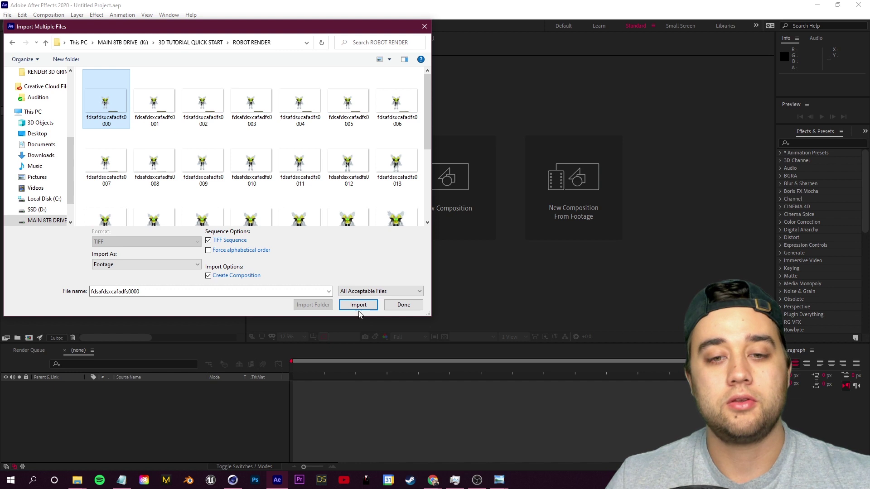
left_click(358, 304)
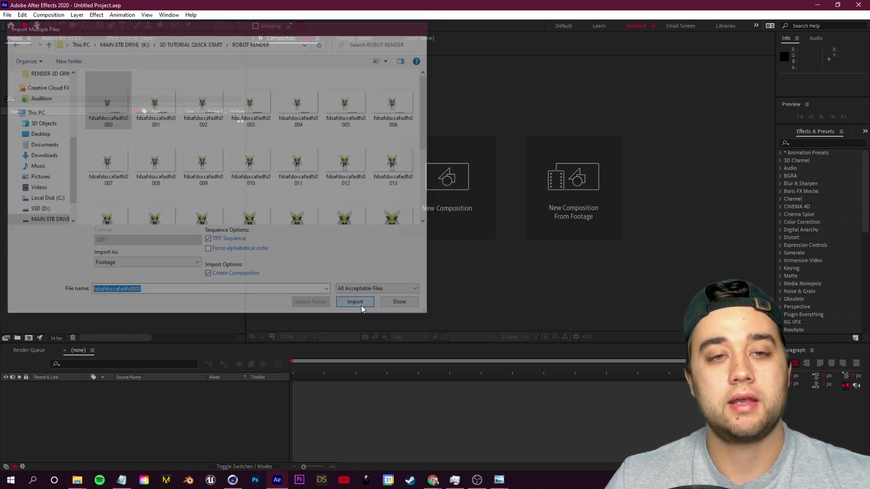
left_click(460, 292)
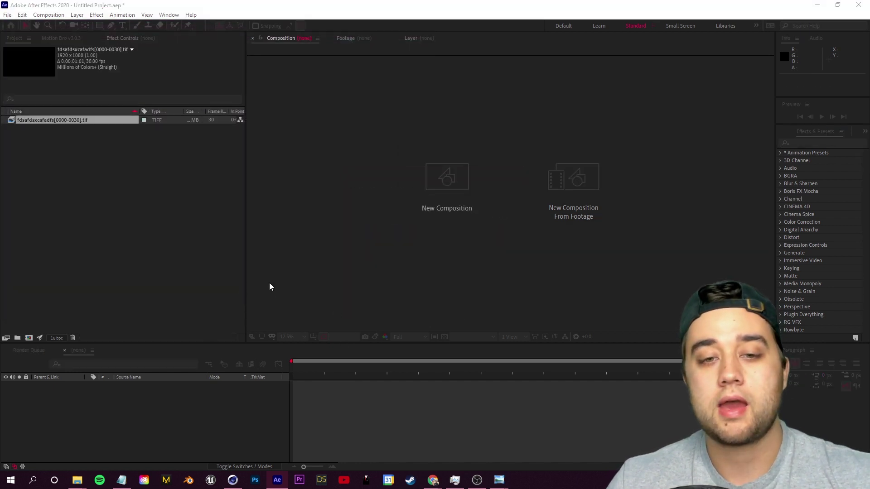
left_click(403, 312)
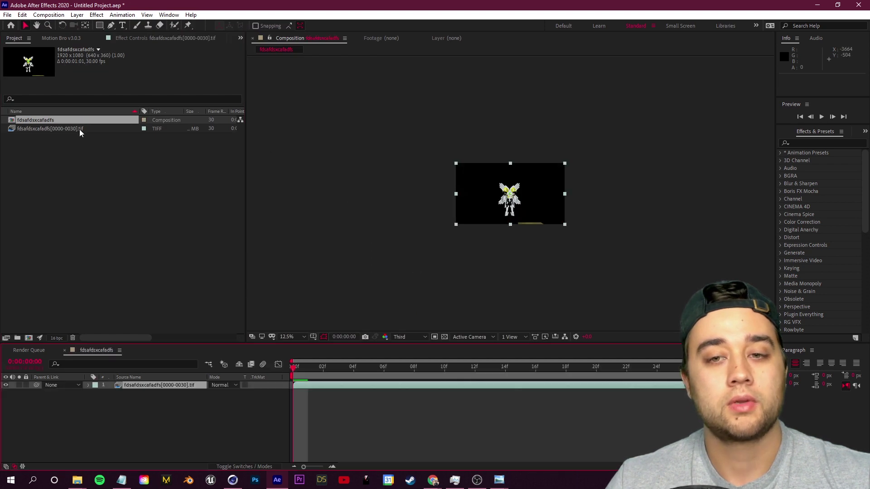
- Play the robot composition, inspect its early frames up close, and return to the first frame
key("space")
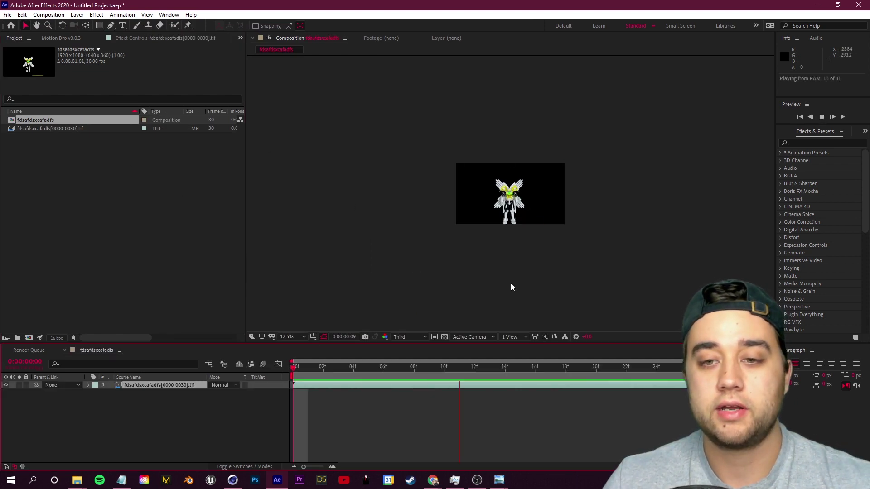
scroll(455, 306, "up", 6)
scroll(484, 254, "down", 5)
key("space")
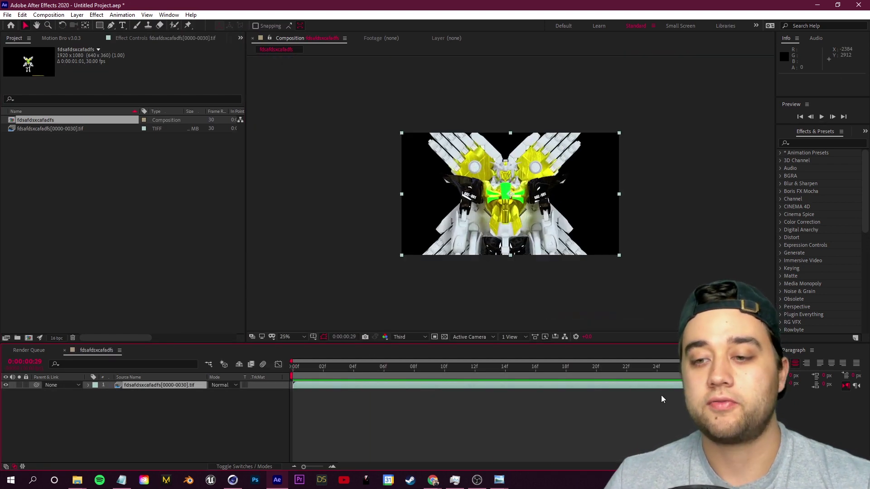
left_click(338, 366)
key("period")
key("period")
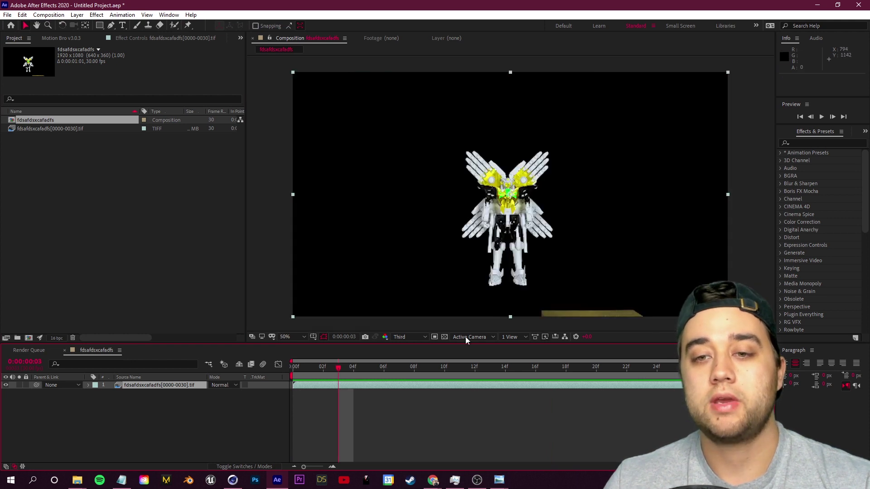
key("Home")
key("comma")
key("comma")
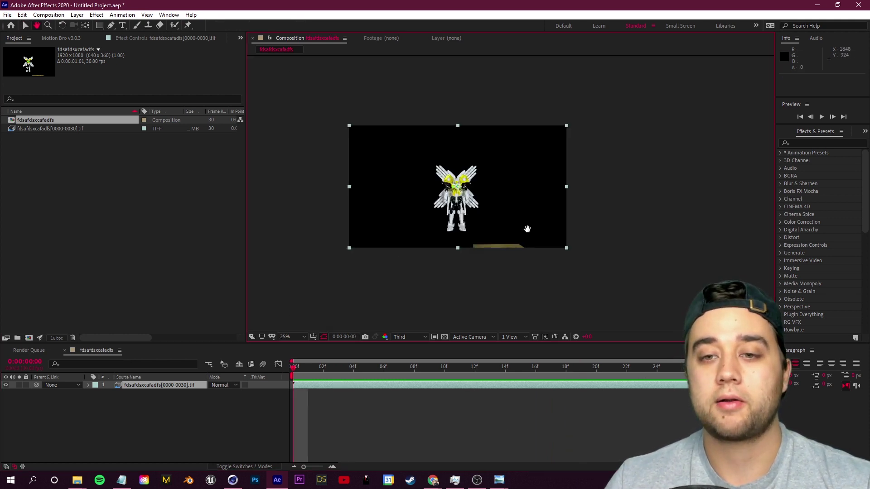
- Add a red (FF0000) solid layer to the robot composition
right_click(128, 414)
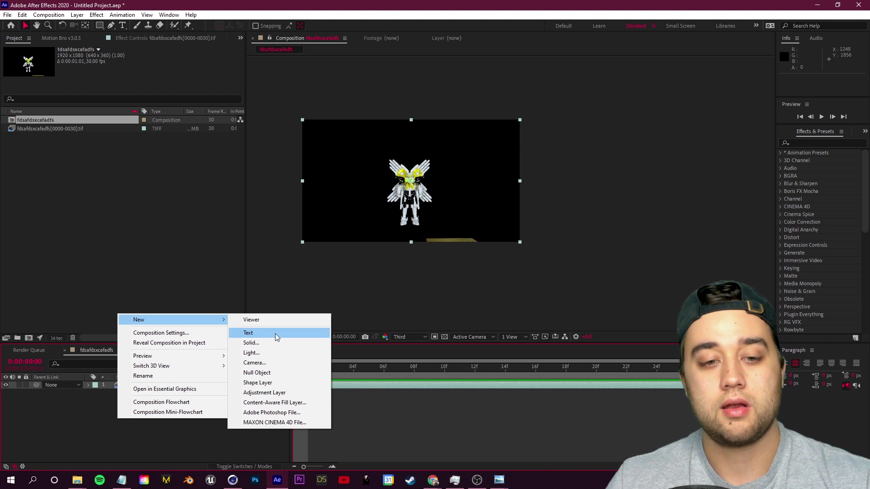
left_click(292, 413)
left_click(245, 270)
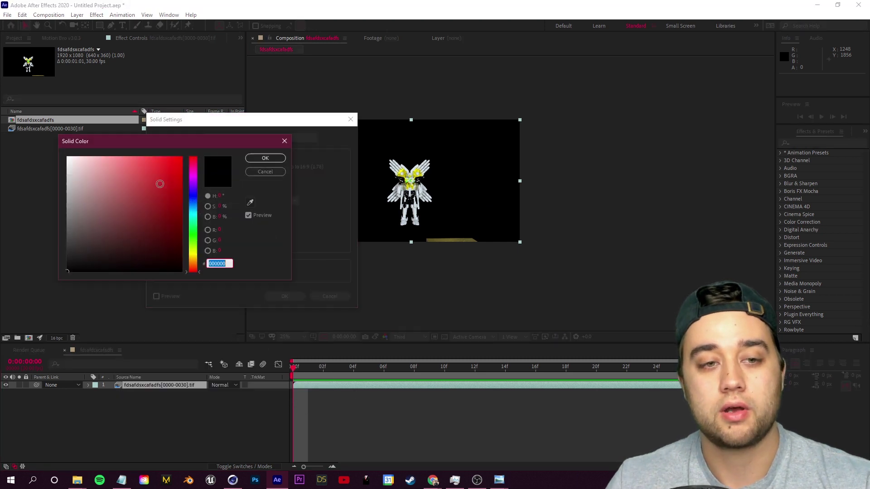
type("FF0000")
left_click(265, 158)
left_click(284, 297)
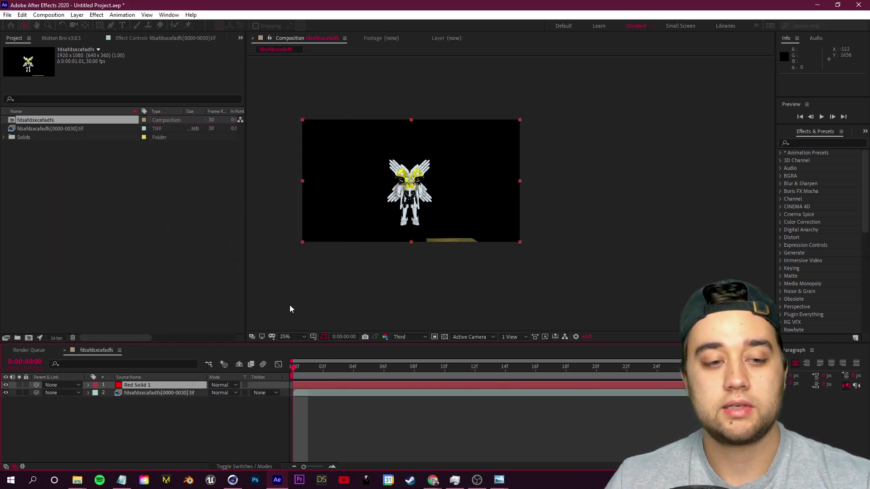
- Move the red solid beneath the robot sequence, then hide the solid and play the robot over transparency
key("ctrl+bracketleft")
key("space")
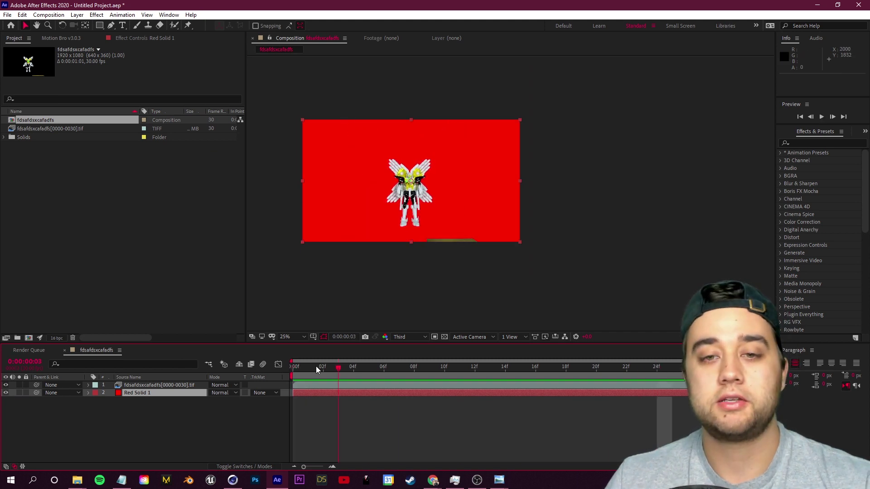
key("space")
left_click(5, 393)
key("space")
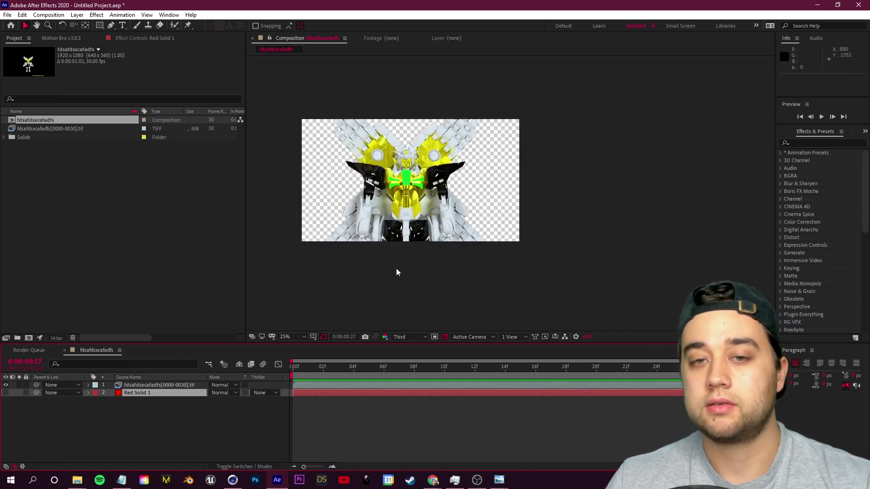
- Find the Stylize Glow effect and apply it to the robot image sequence layer
left_click(810, 144)
type("glow")
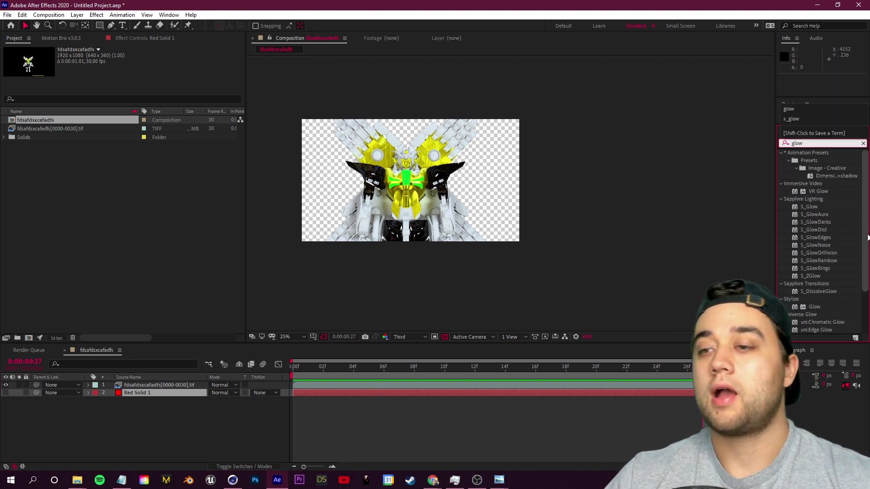
scroll(820, 226, "down", 3)
left_click_drag(814, 265, 151, 386)
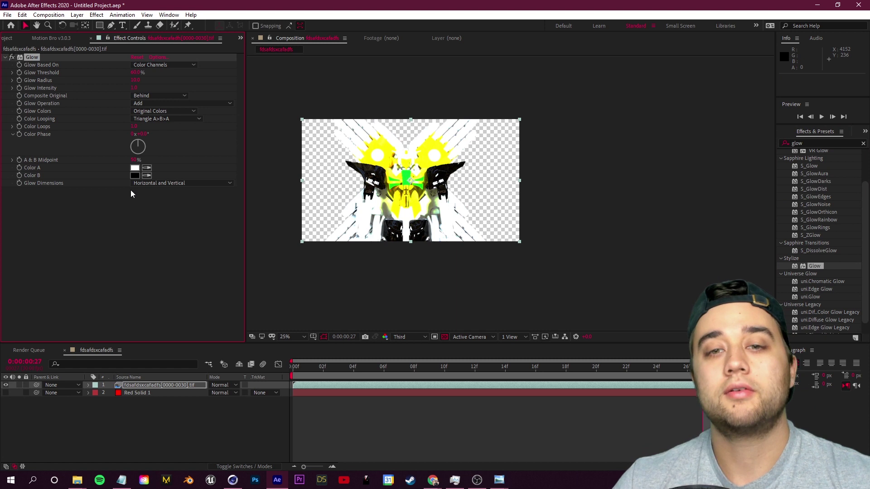
- Greatly increase the robot's Glow Radius, lower its Glow Intensity below 1.0, and preview the animation
left_click_drag(136, 81, 731, 151)
left_click_drag(667, 149, 429, 150)
left_click_drag(131, 91, 91, 92)
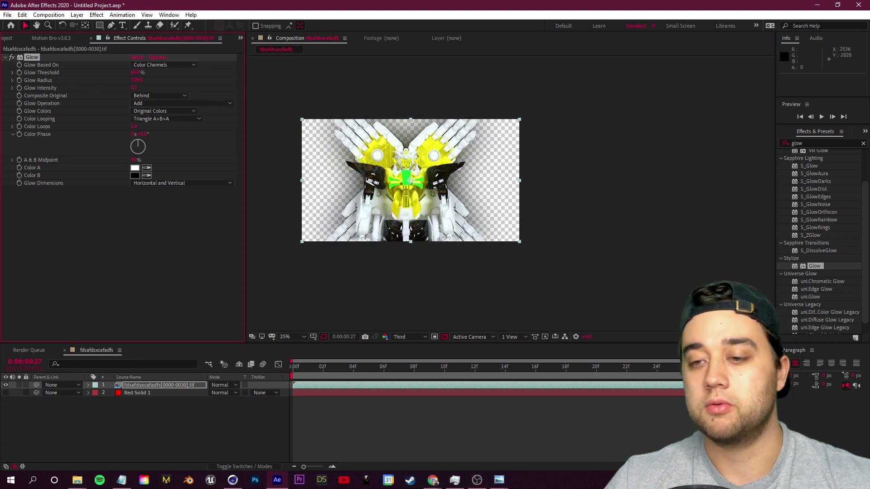
key("space")
left_click_drag(367, 212, 468, 234)
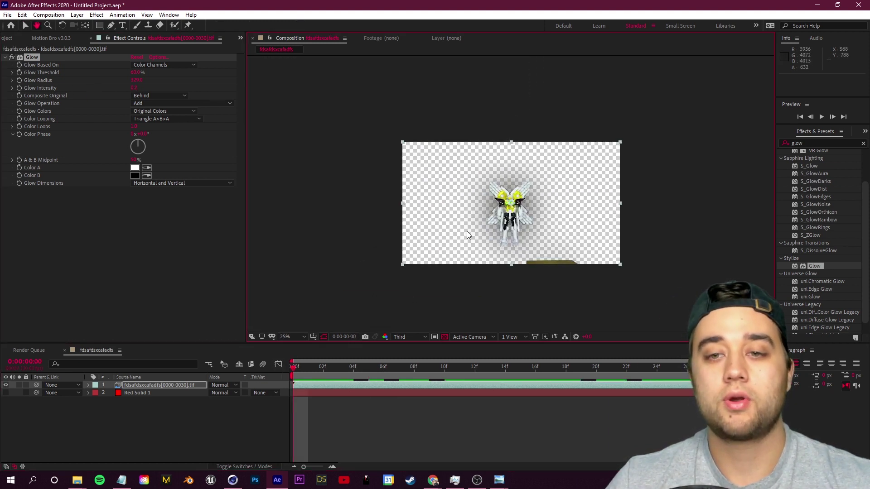